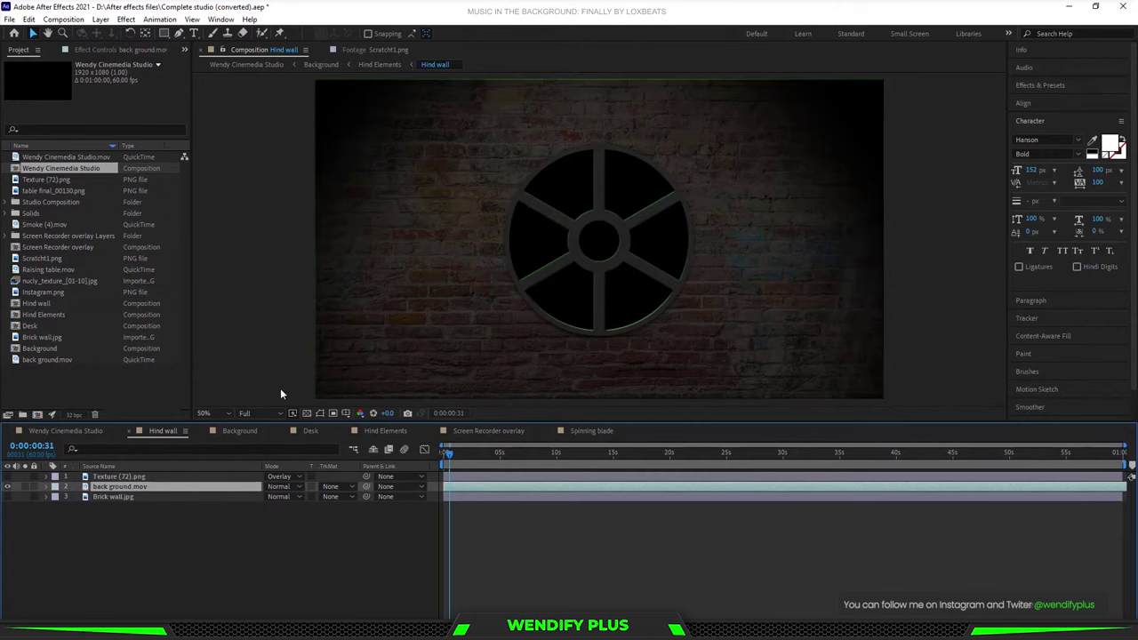
Toggle Texture (72).png's Set Matte and Curves effects off and on to compare the texture.
click(8, 478)
click(656, 244)
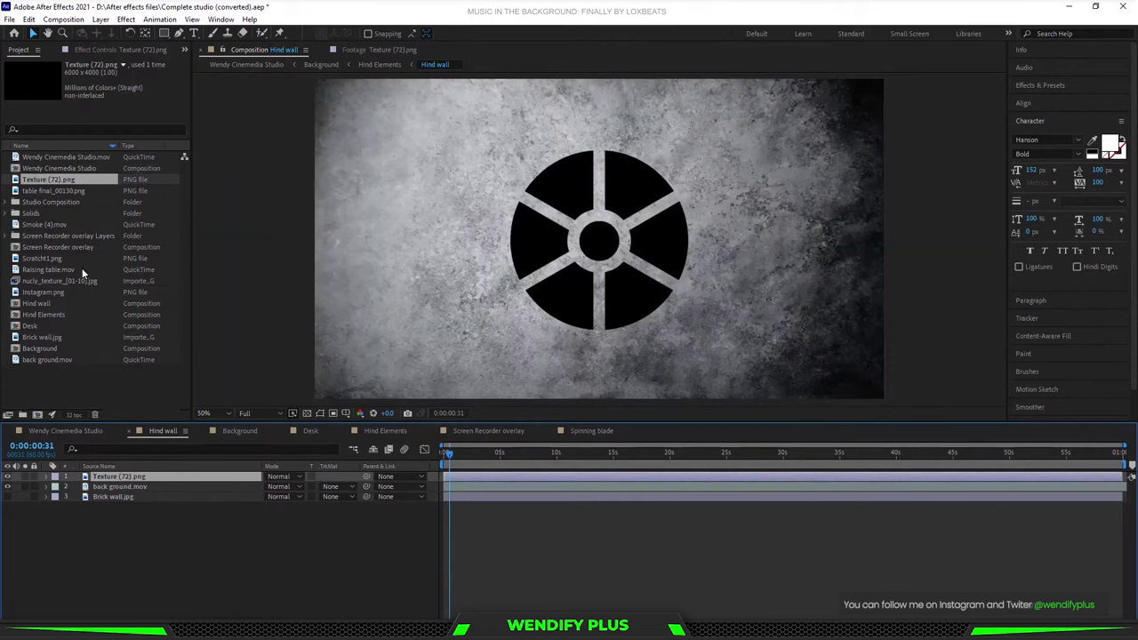
click(118, 50)
click(51, 75)
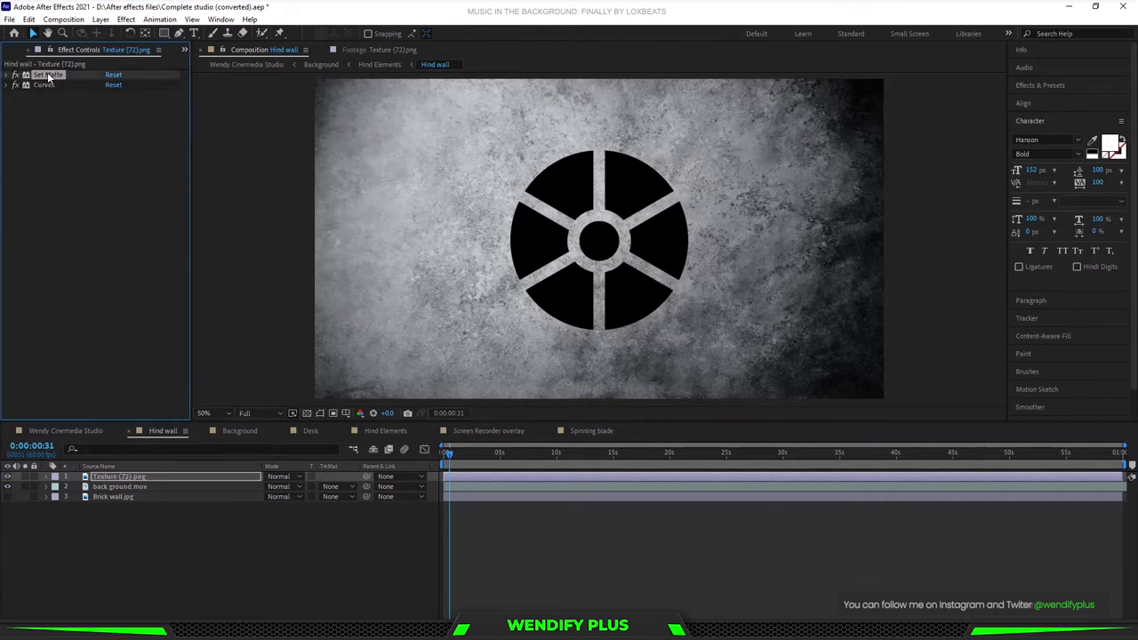
click(15, 75)
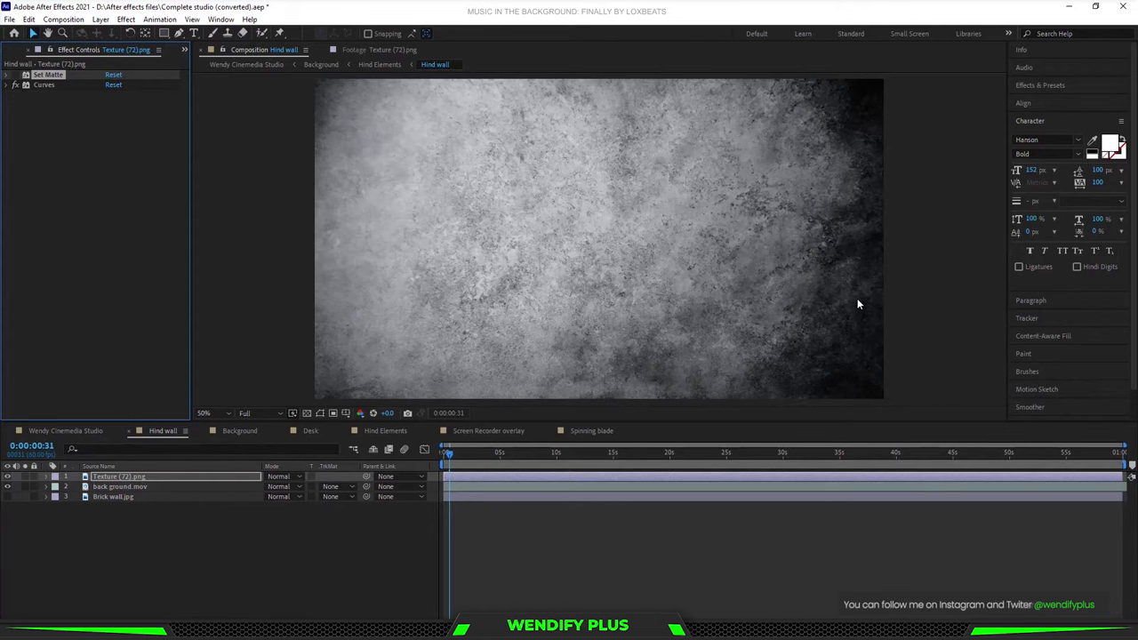
click(15, 84)
click(15, 84)
click(15, 83)
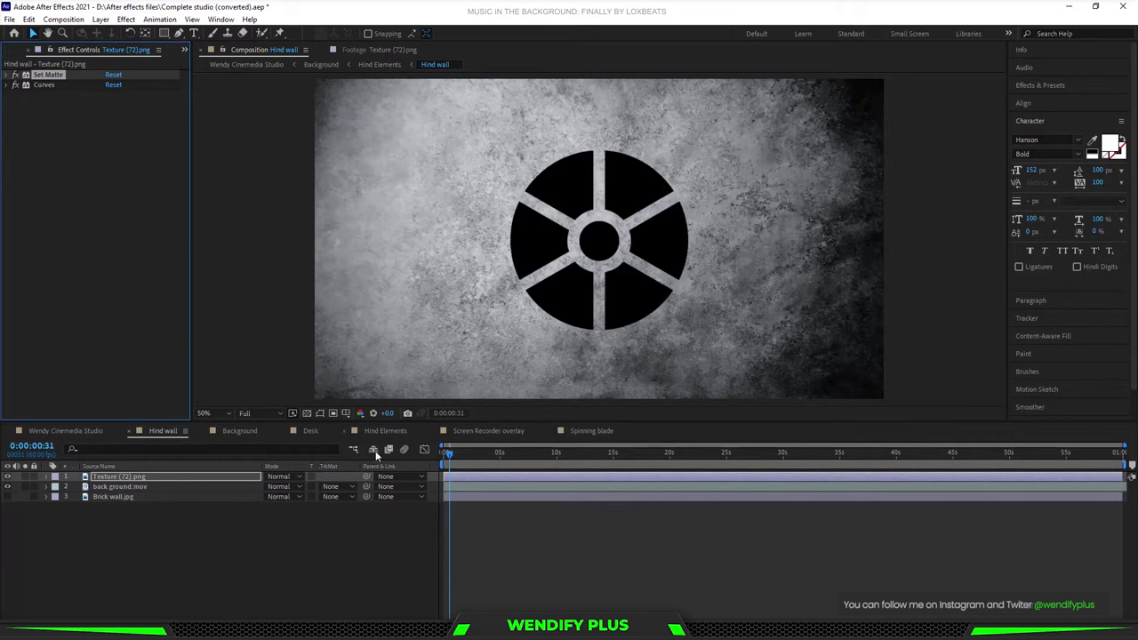
Set Texture (72).png to Overlay mode, return to the start, and open the Background composition.
click(303, 475)
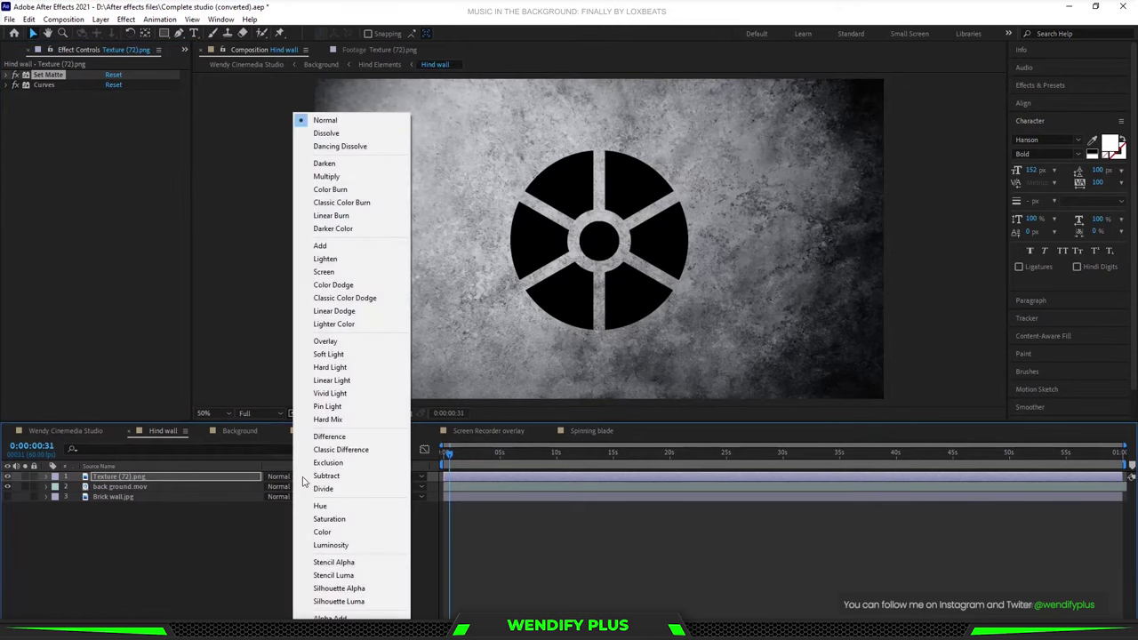
click(347, 345)
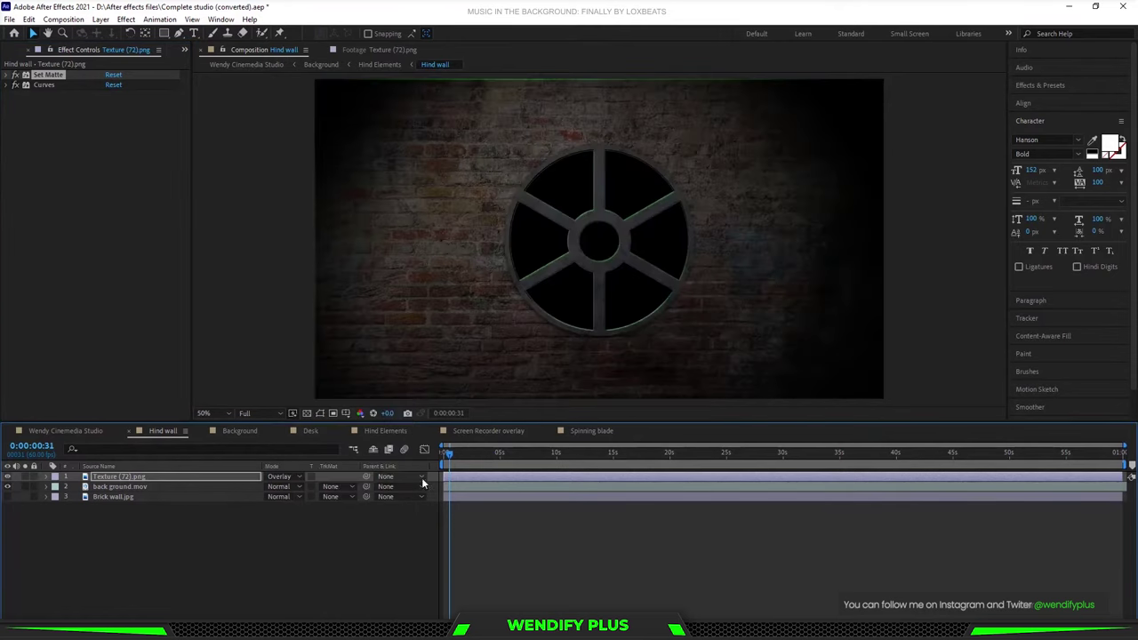
click(575, 453)
key(Home)
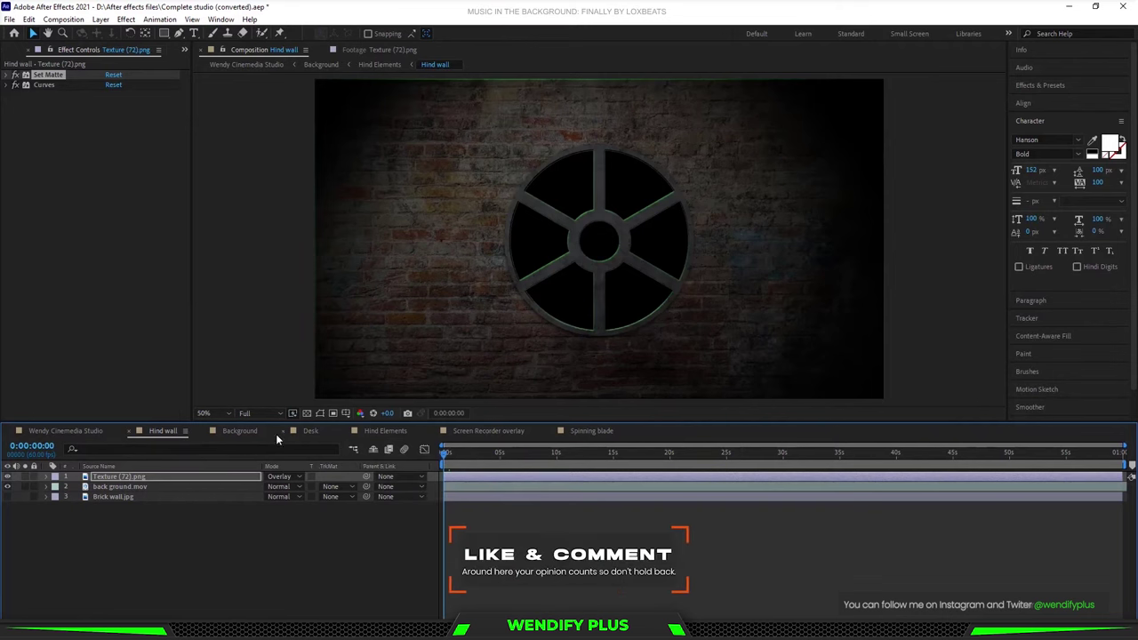
click(239, 431)
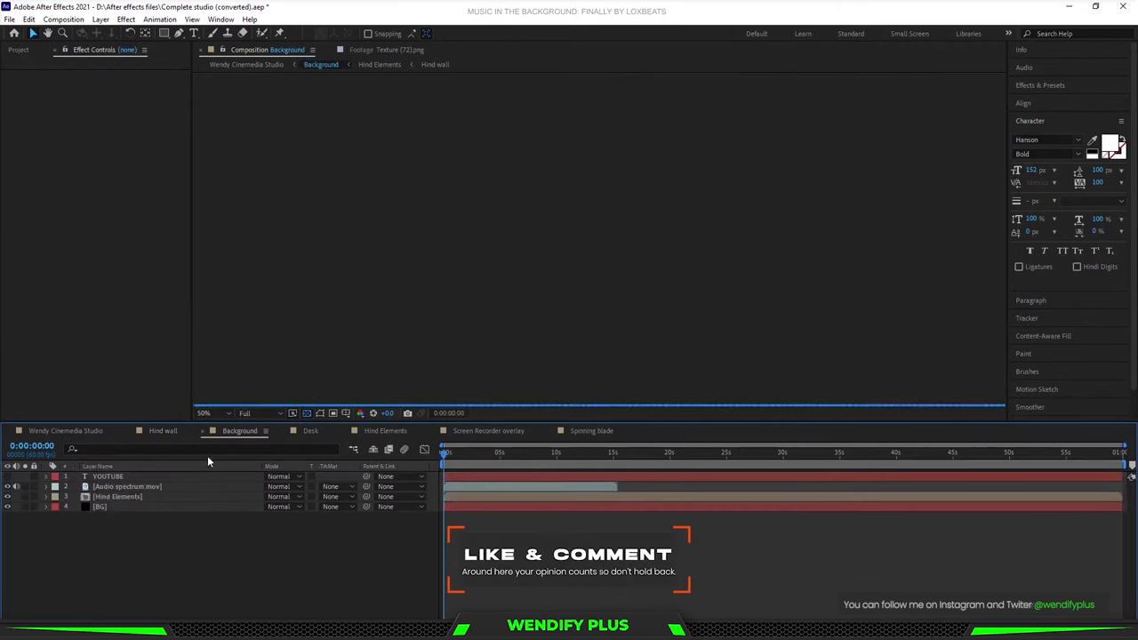
Open Hind Elements, enlarge the timeline to show all 16 layers, and hide Wendy Cinemedia Studio.mov.
click(392, 432)
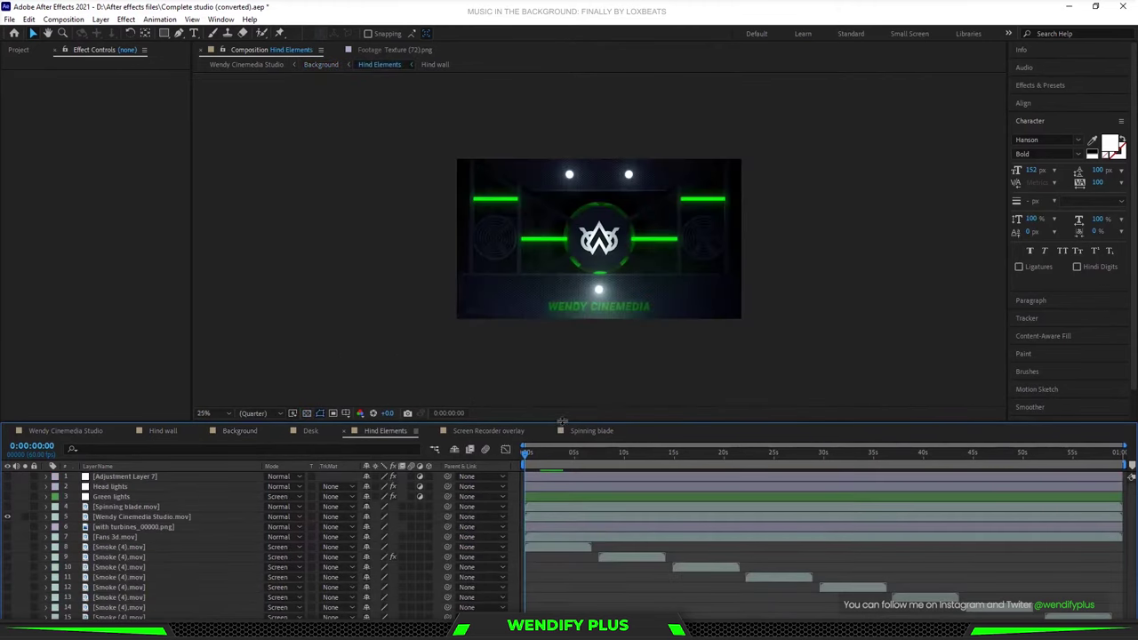
drag(562, 421, 561, 297)
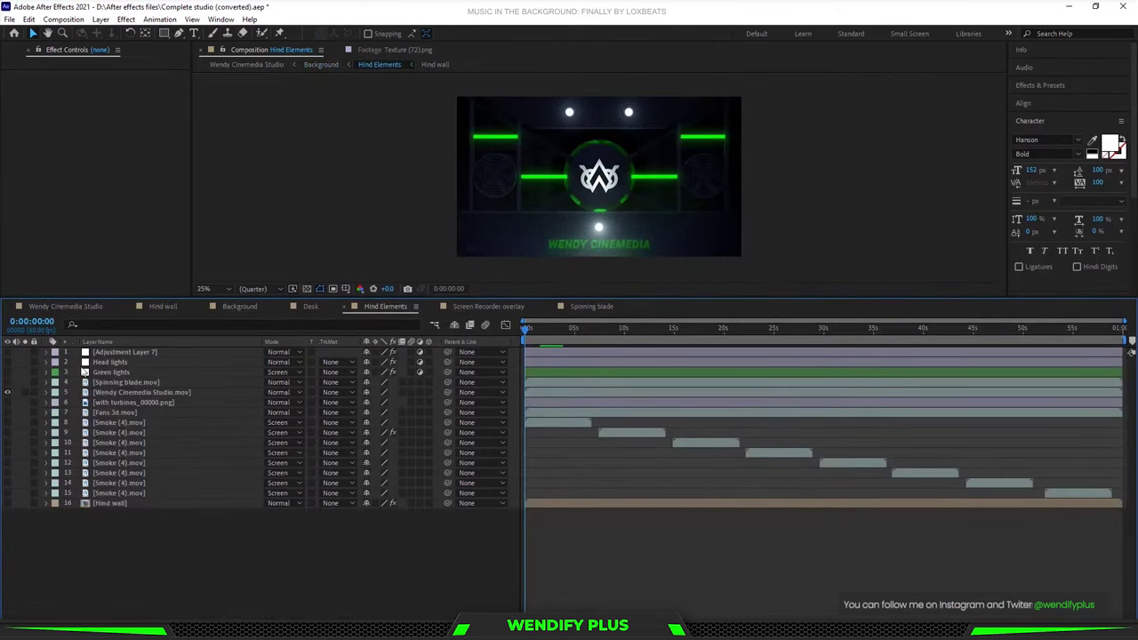
click(120, 392)
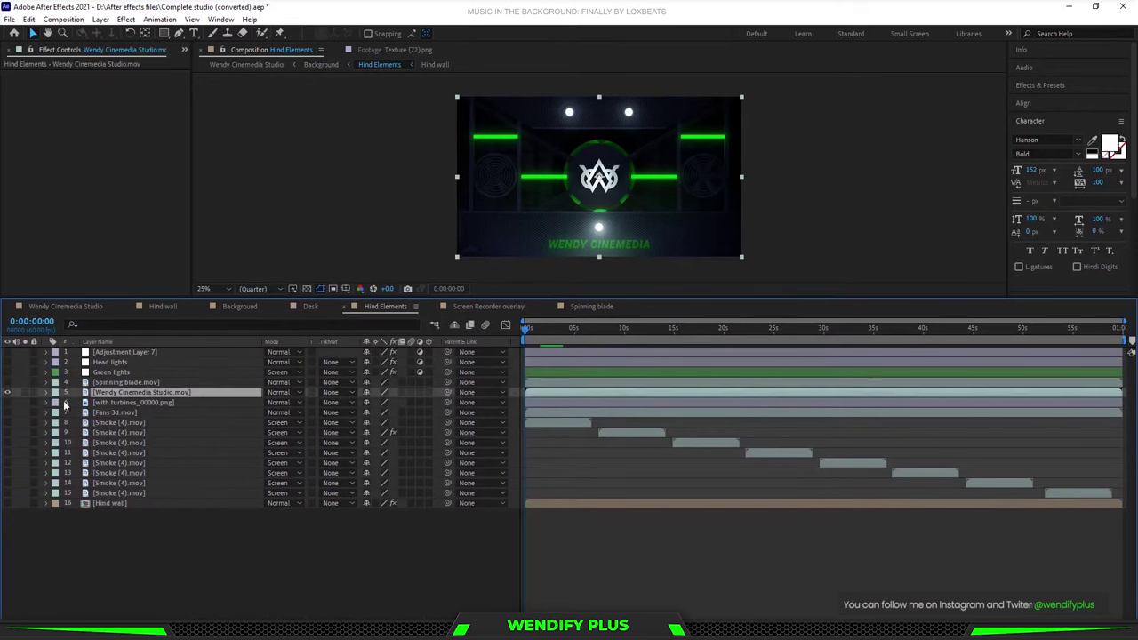
click(7, 393)
click(8, 393)
click(5, 393)
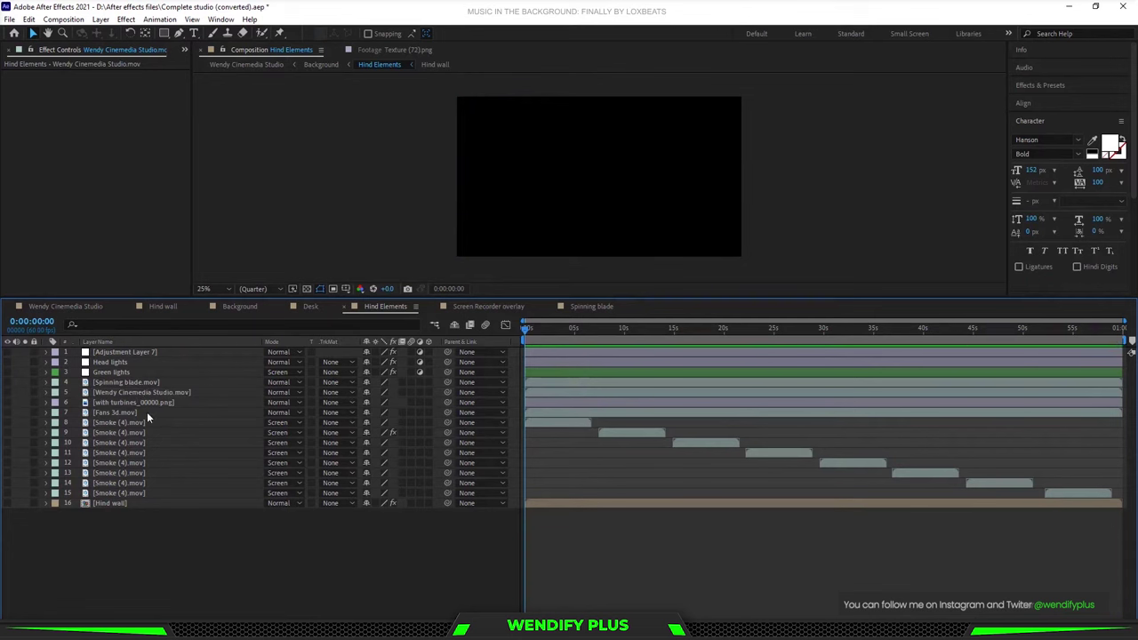
Show the Hind wall layer and toggle its Curves darkening off and back on.
click(7, 504)
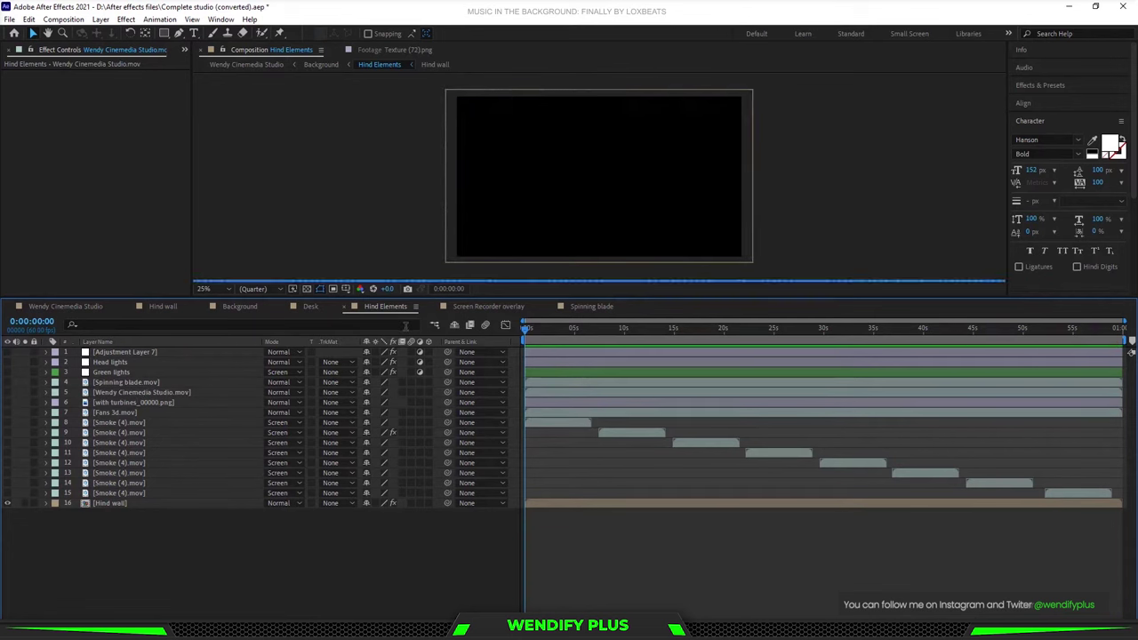
scroll(636, 163, up, 2)
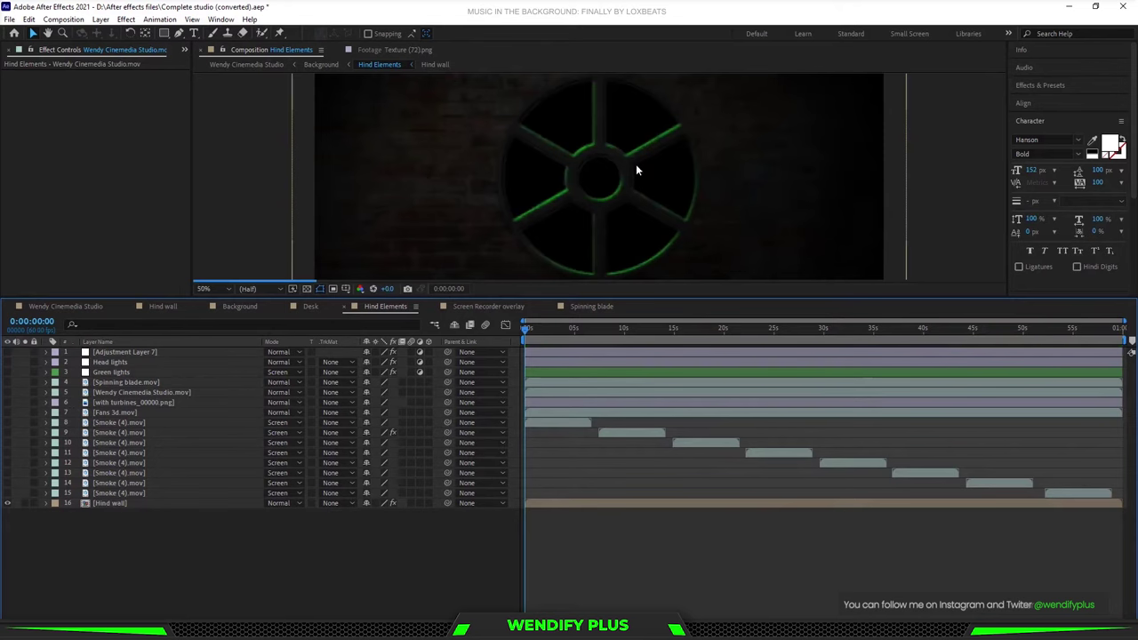
scroll(636, 163, down, 2)
click(101, 503)
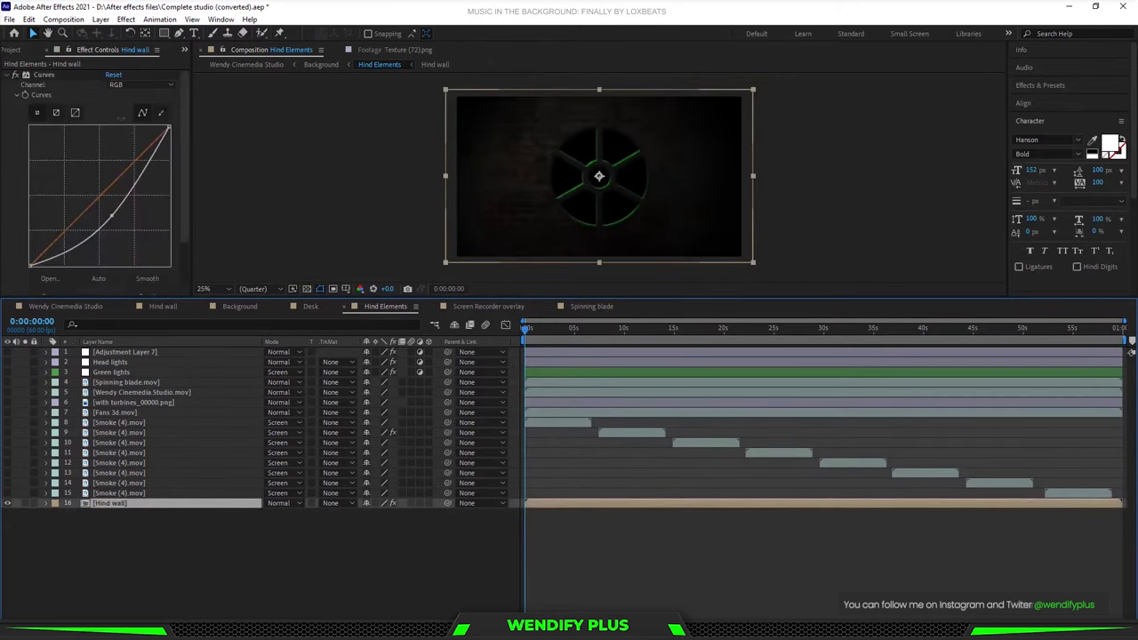
click(17, 76)
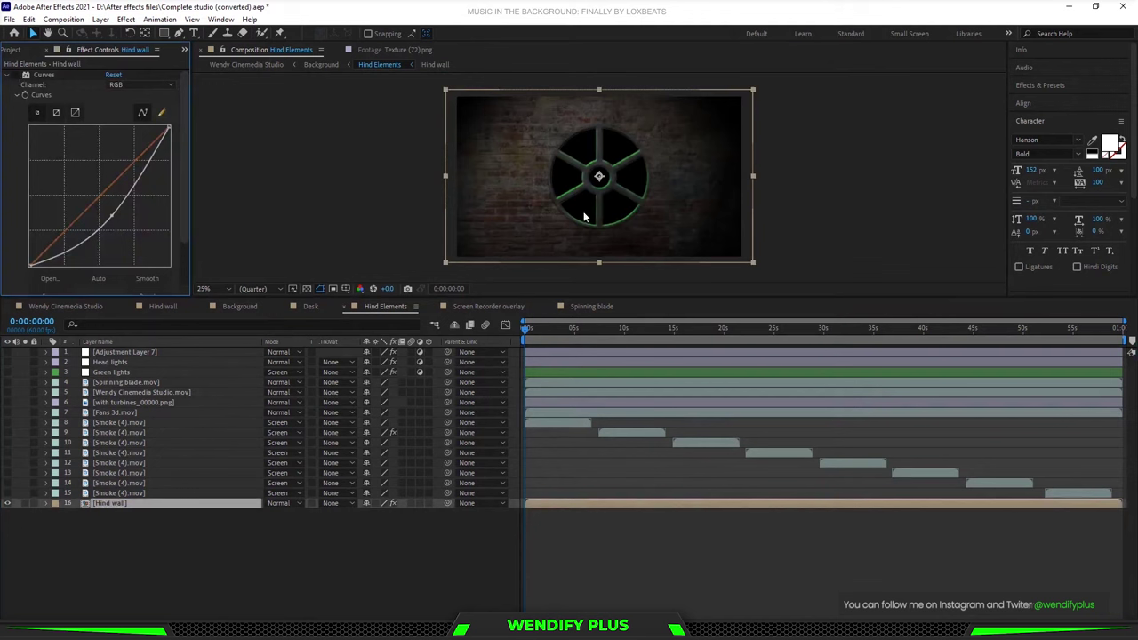
click(16, 75)
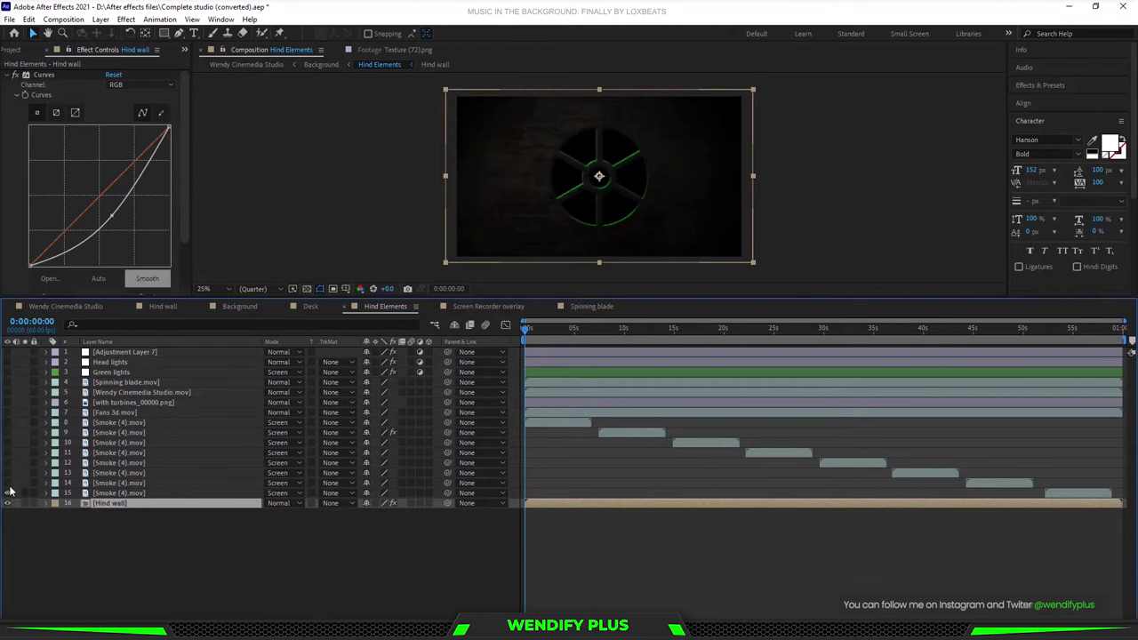
Deselect all layers and scrub the playhead to about 30 seconds.
key(ctrl+shift+a)
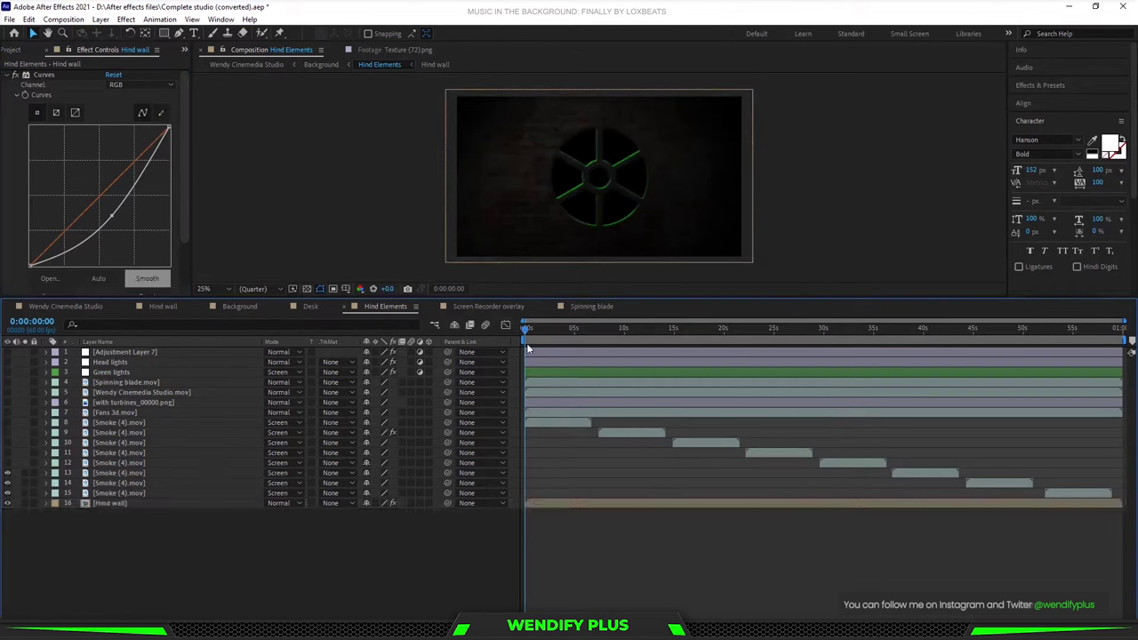
drag(526, 329, 634, 339)
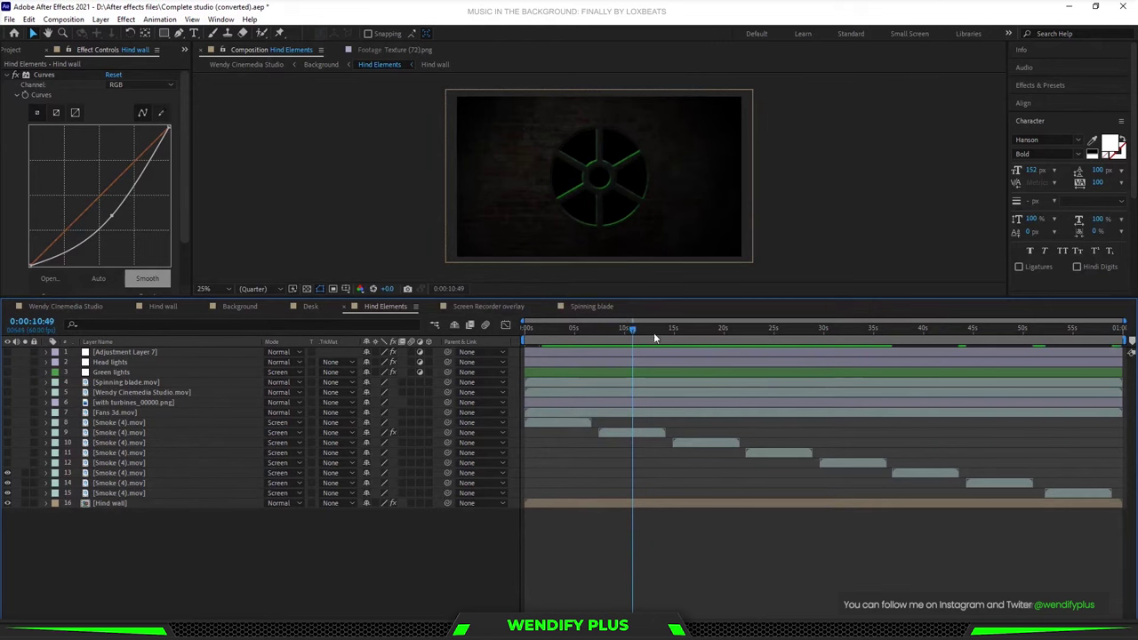
drag(654, 333, 559, 354)
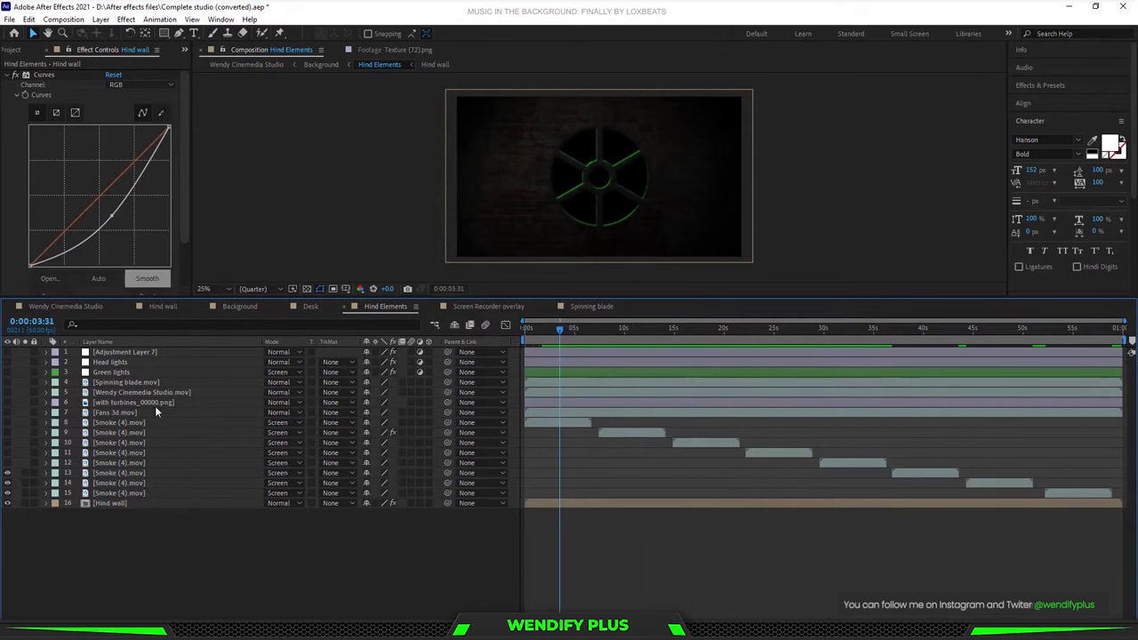
Raise smoke layer 8's Opacity from 0% to 100% and preview the smoke animation.
click(25, 483)
click(13, 425)
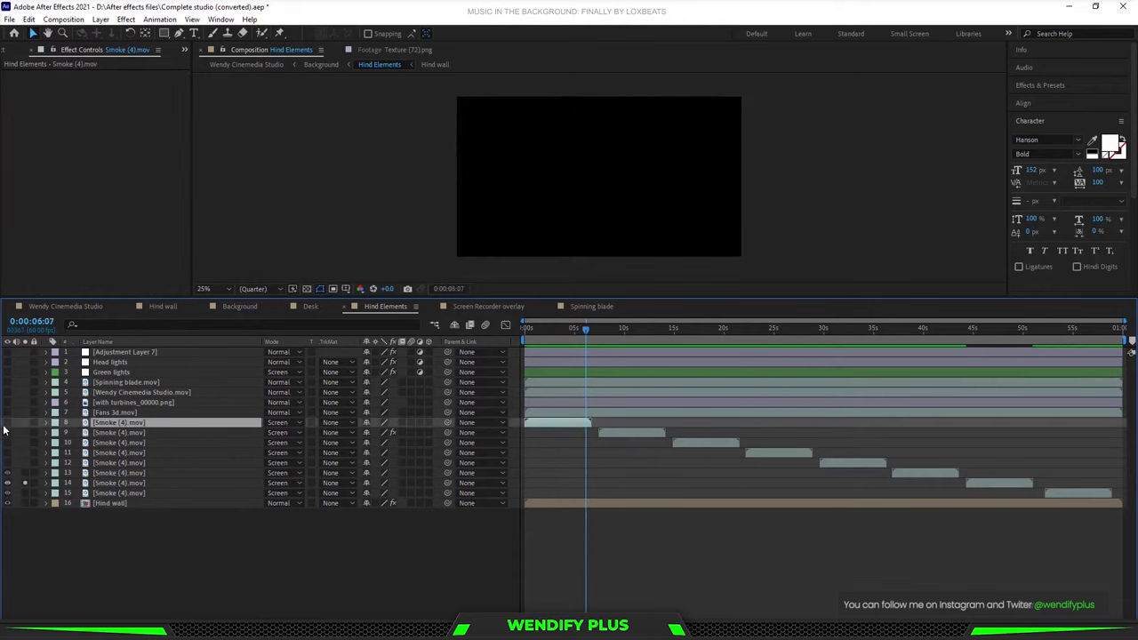
click(22, 483)
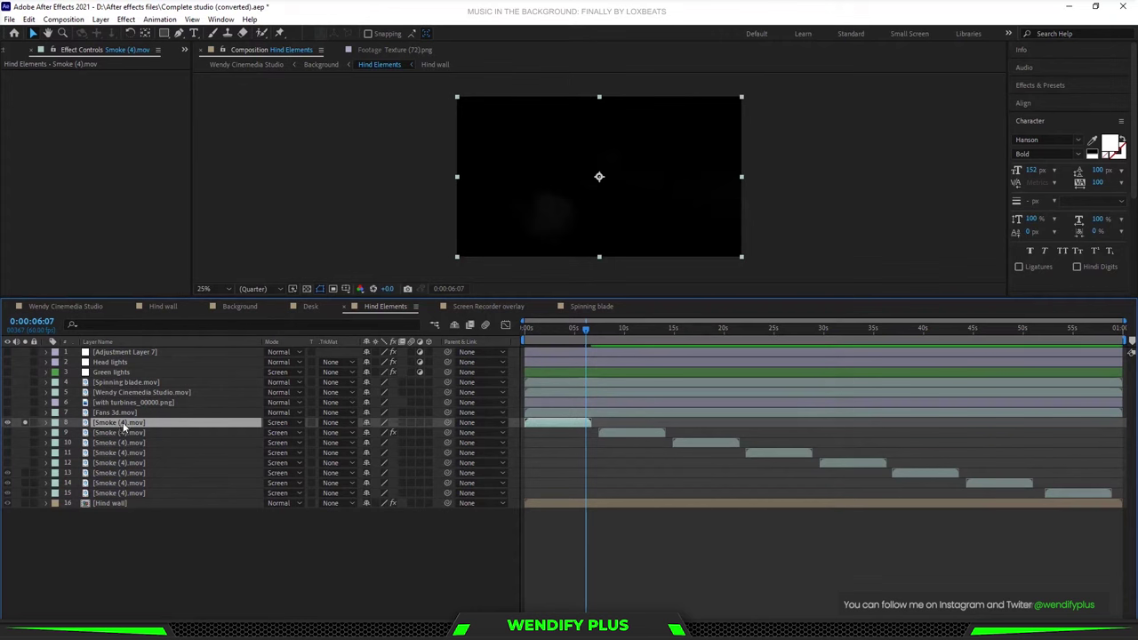
key(t)
drag(366, 433, 418, 433)
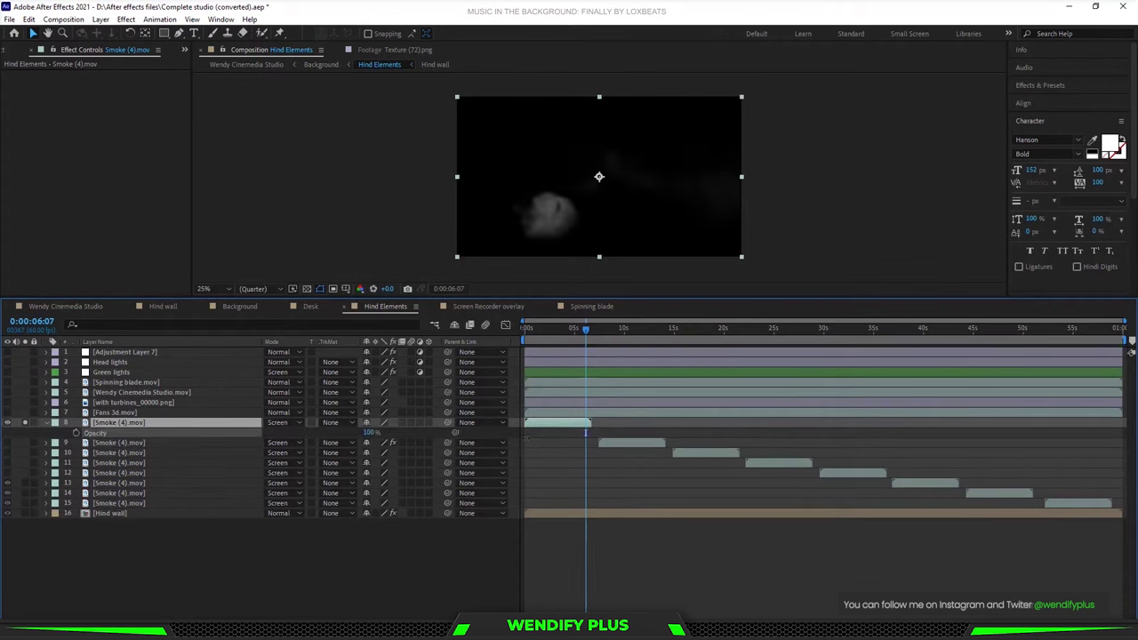
drag(585, 328, 503, 323)
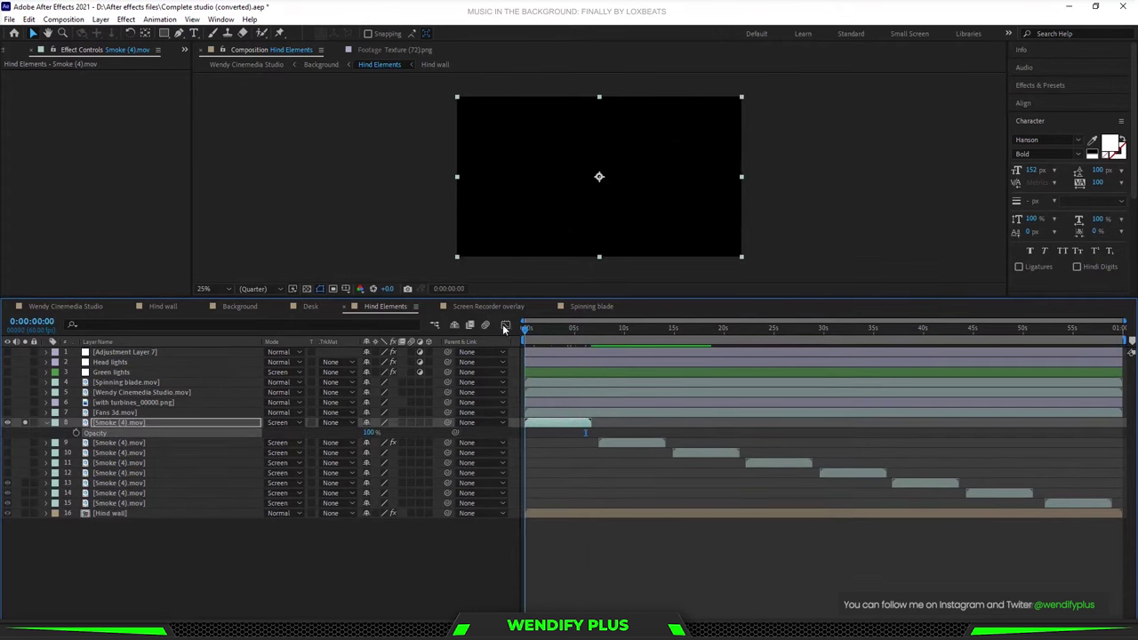
key(space)
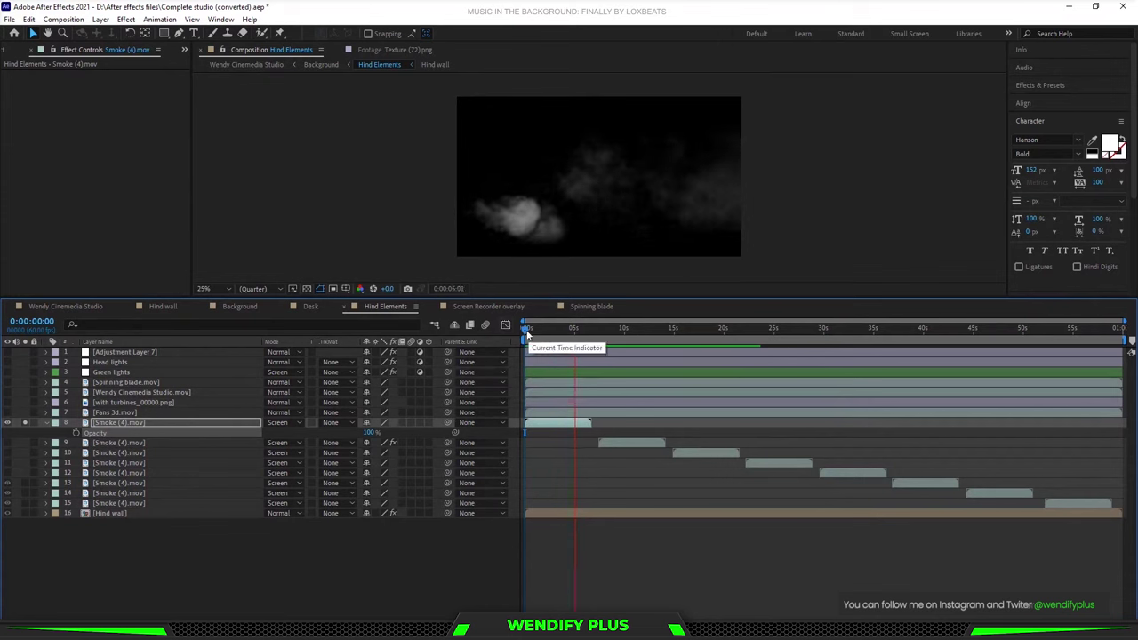
click(580, 329)
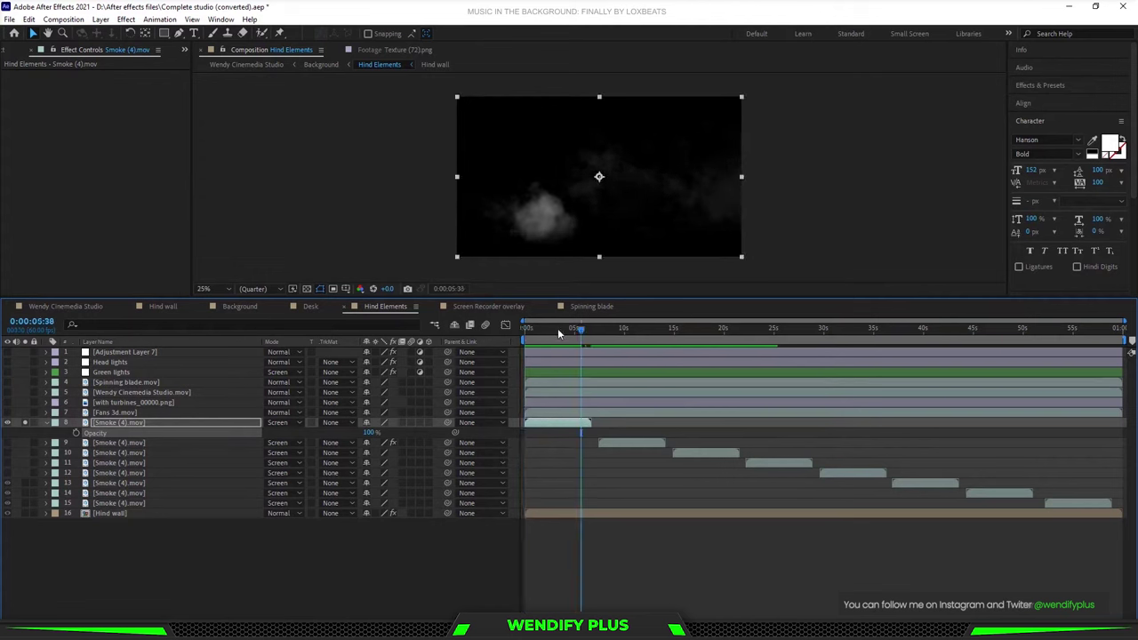
drag(582, 331, 619, 328)
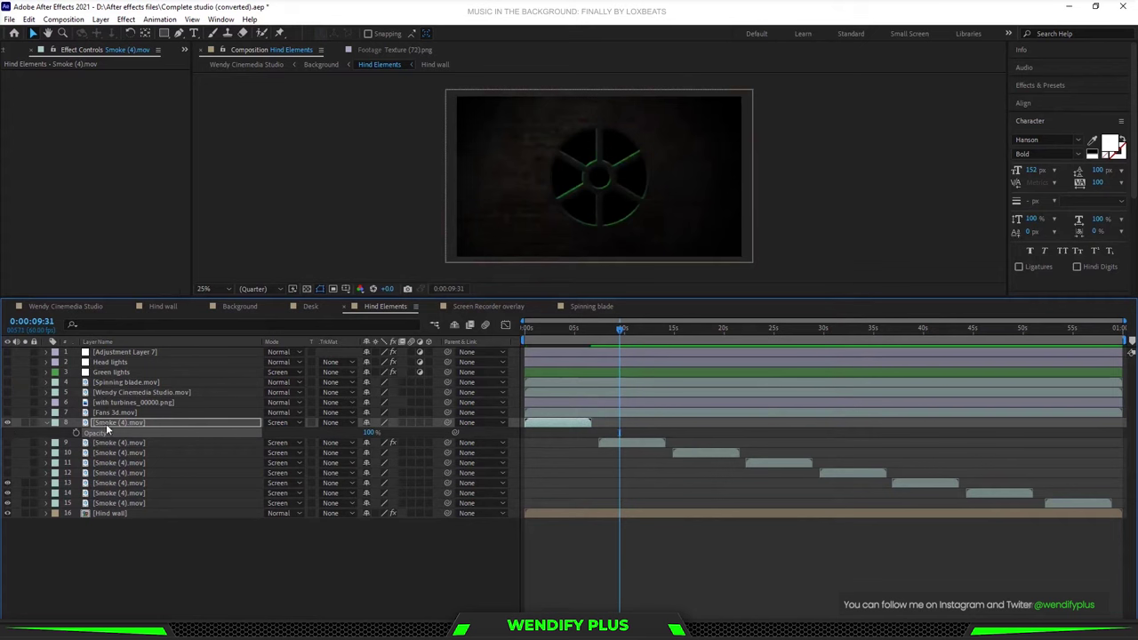
Set layer 8's opacity to 15% and make Smoke layers 9–12 visible.
click(375, 434)
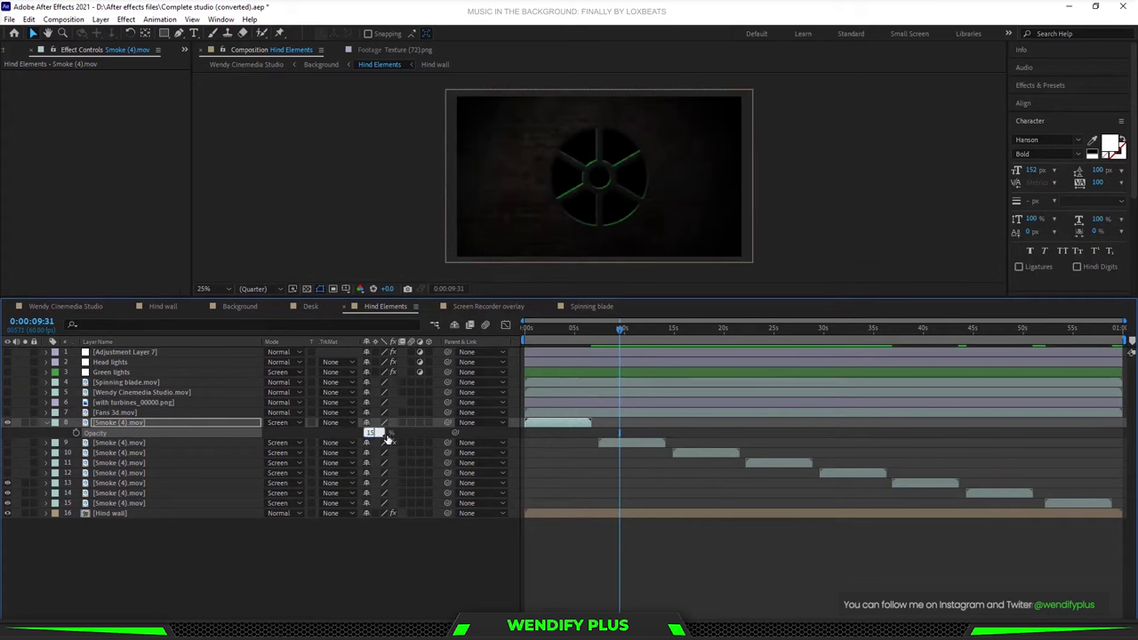
click(391, 428)
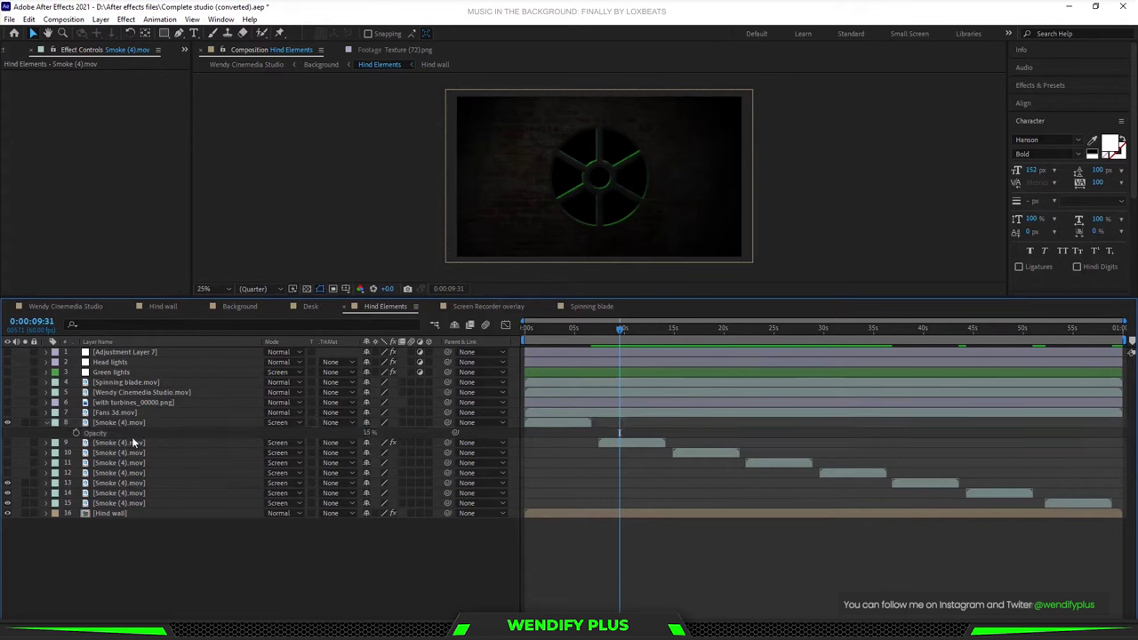
drag(12, 444, 5, 478)
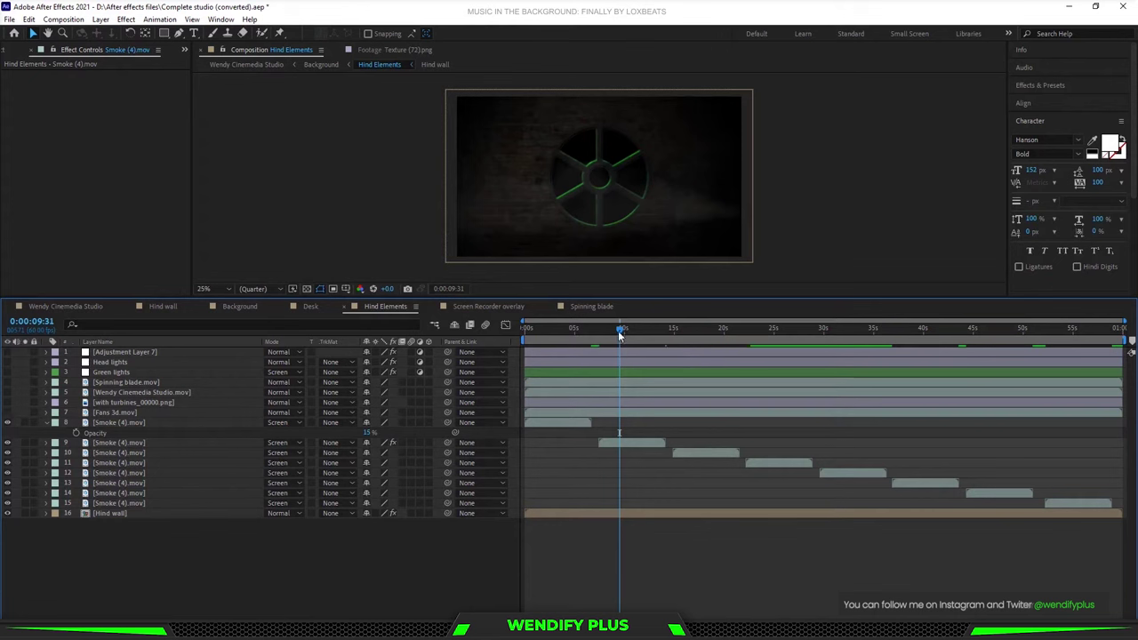
drag(620, 331, 525, 343)
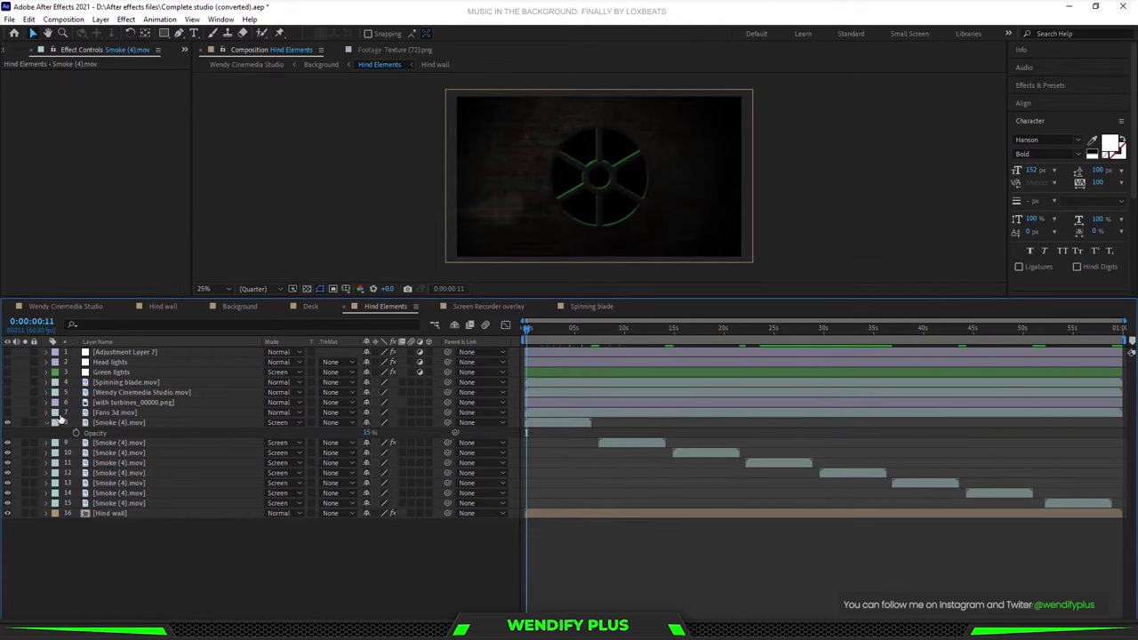
Select with turbines_00000.png and toggle it off and on over the studio footage.
click(128, 401)
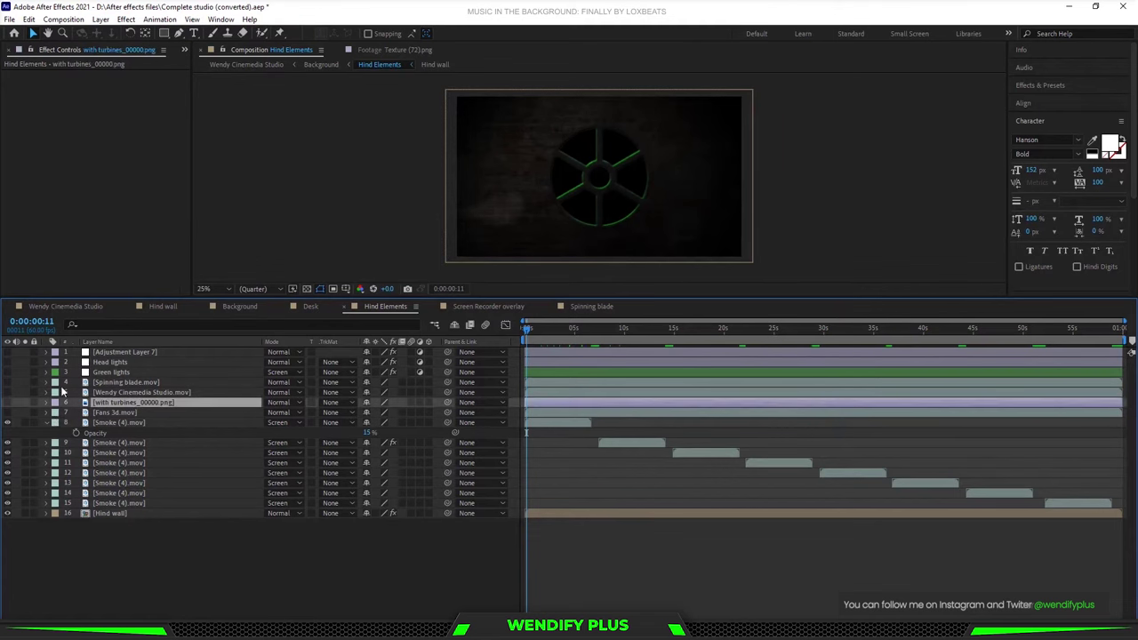
click(8, 392)
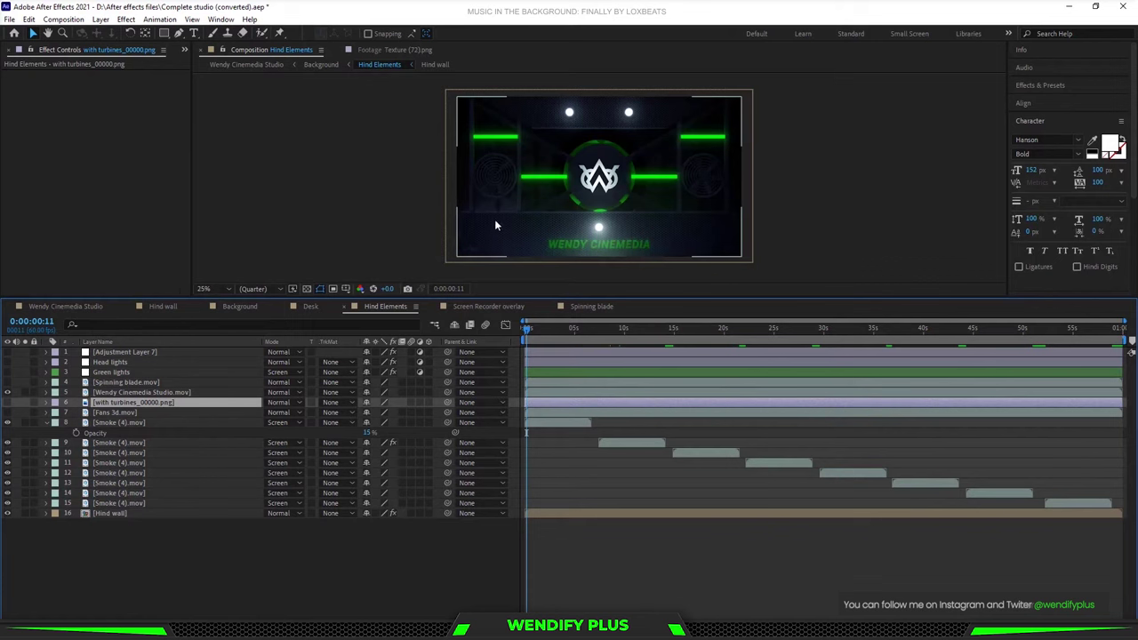
click(8, 401)
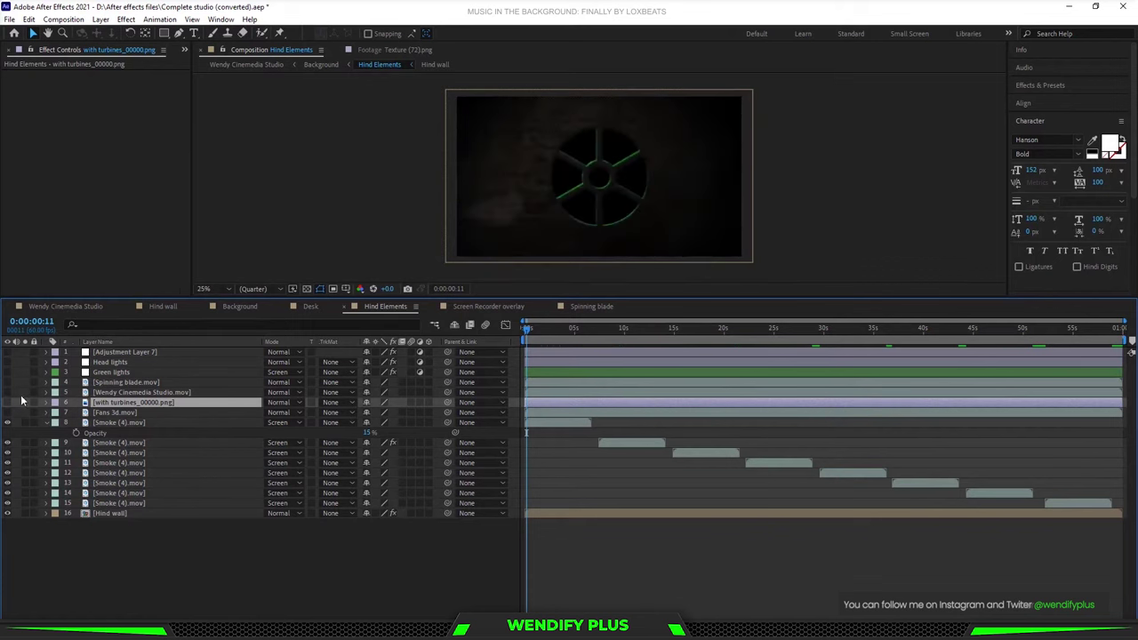
click(10, 405)
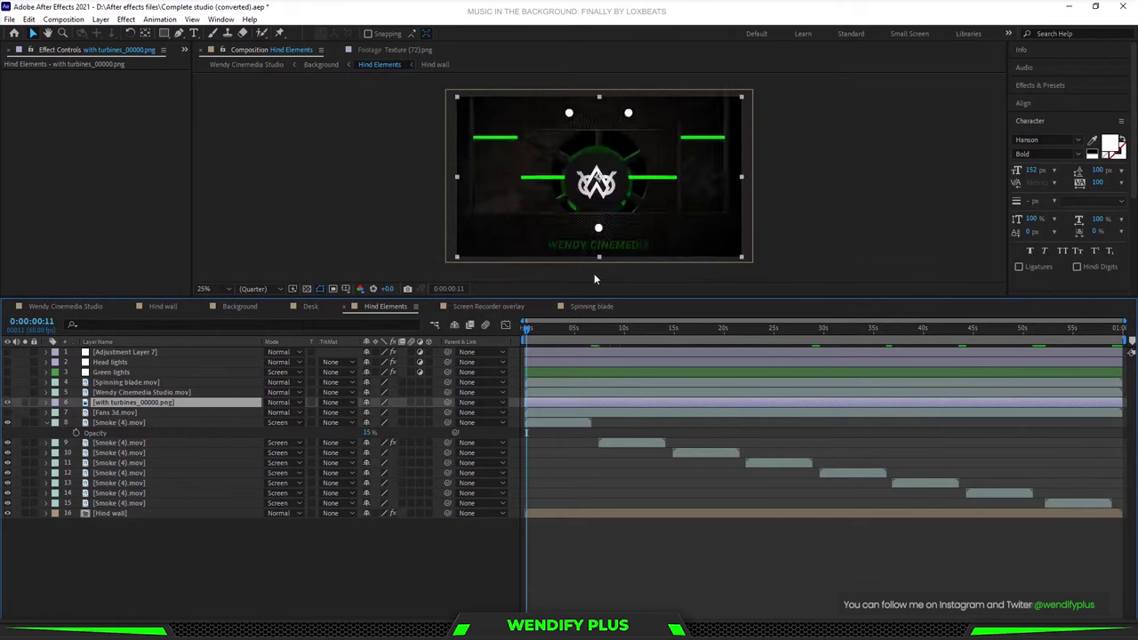
scroll(639, 189, up, 2)
scroll(610, 182, down, 2)
scroll(608, 184, up, 2)
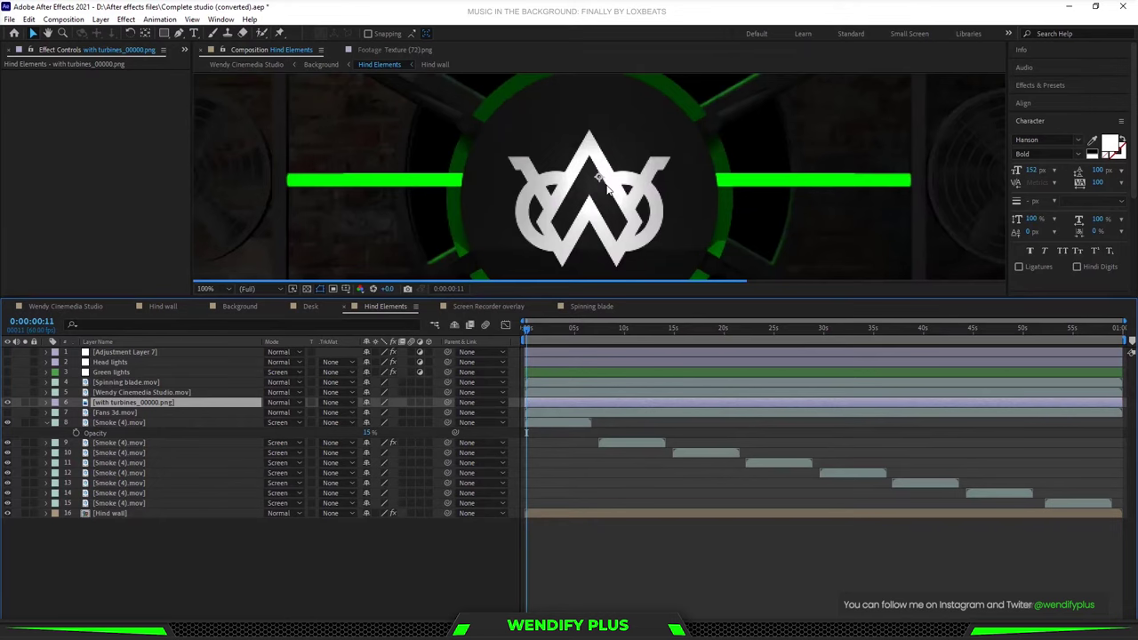
scroll(608, 184, down, 2)
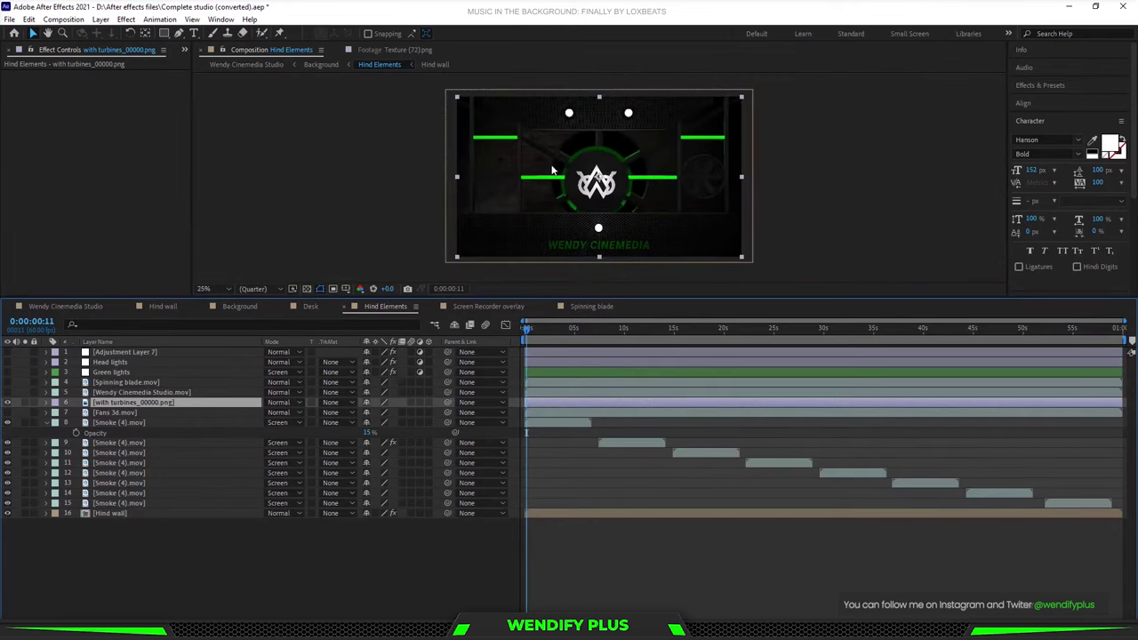
scroll(594, 172, up, 2)
scroll(594, 171, down, 2)
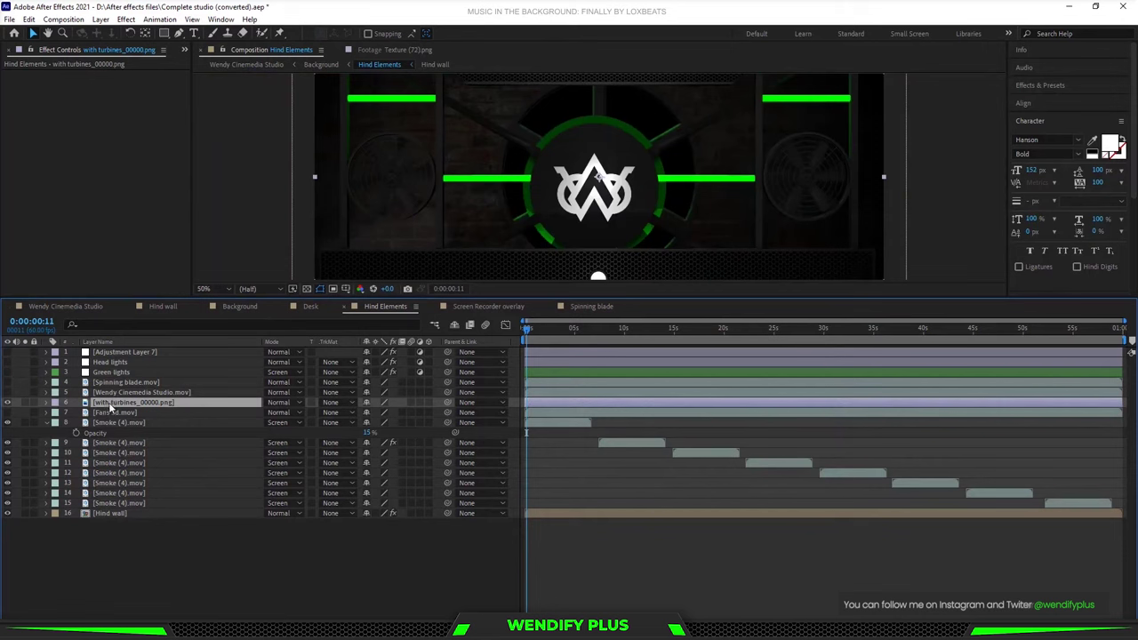
Solo the turbine artwork over the transparency checkerboard and zoom in on the logo.
click(25, 403)
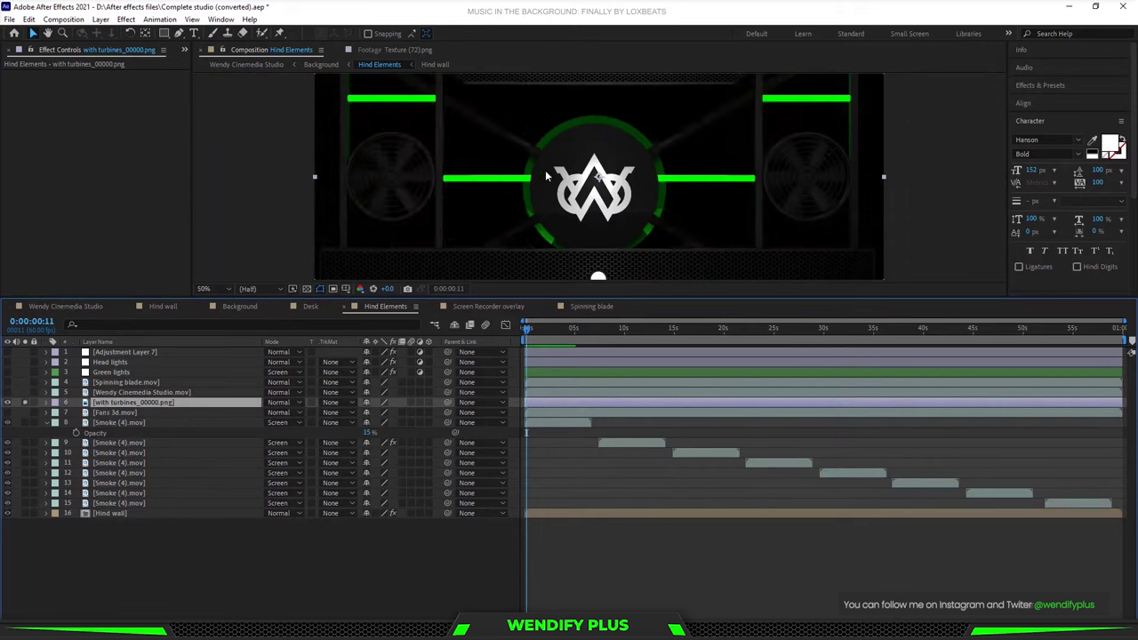
scroll(545, 170, down, 4)
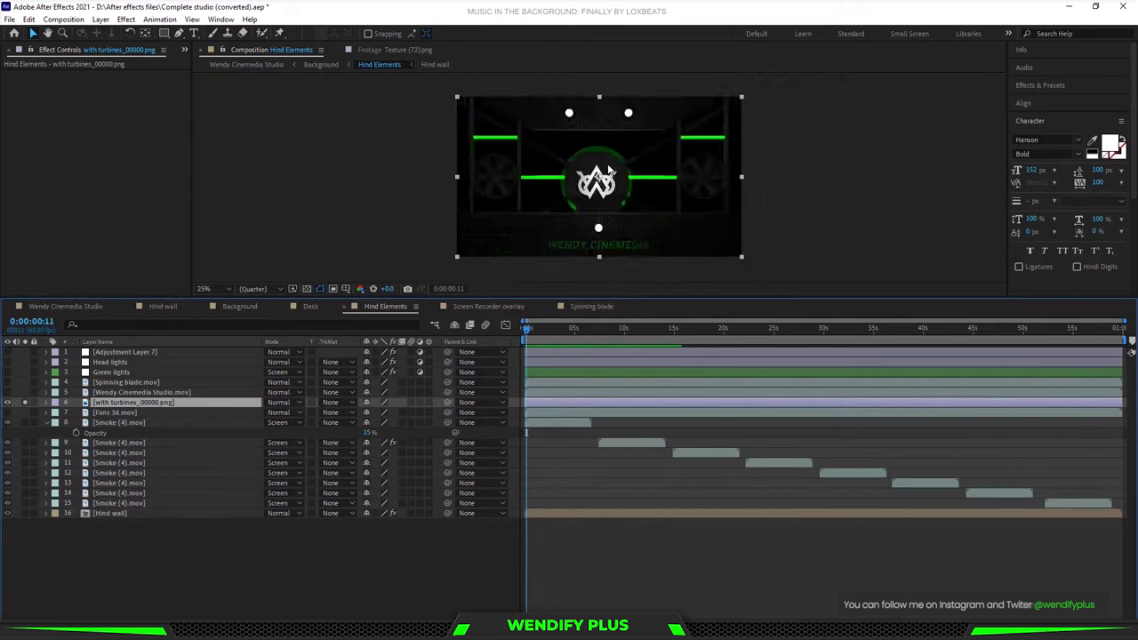
click(307, 288)
scroll(614, 183, up, 2)
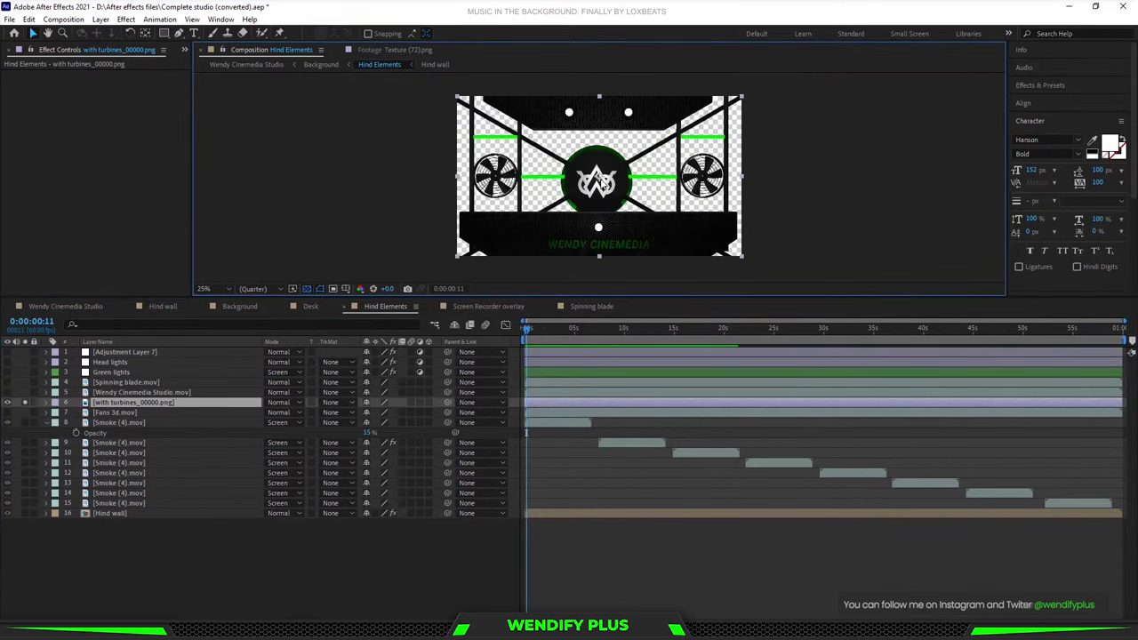
scroll(596, 182, up, 4)
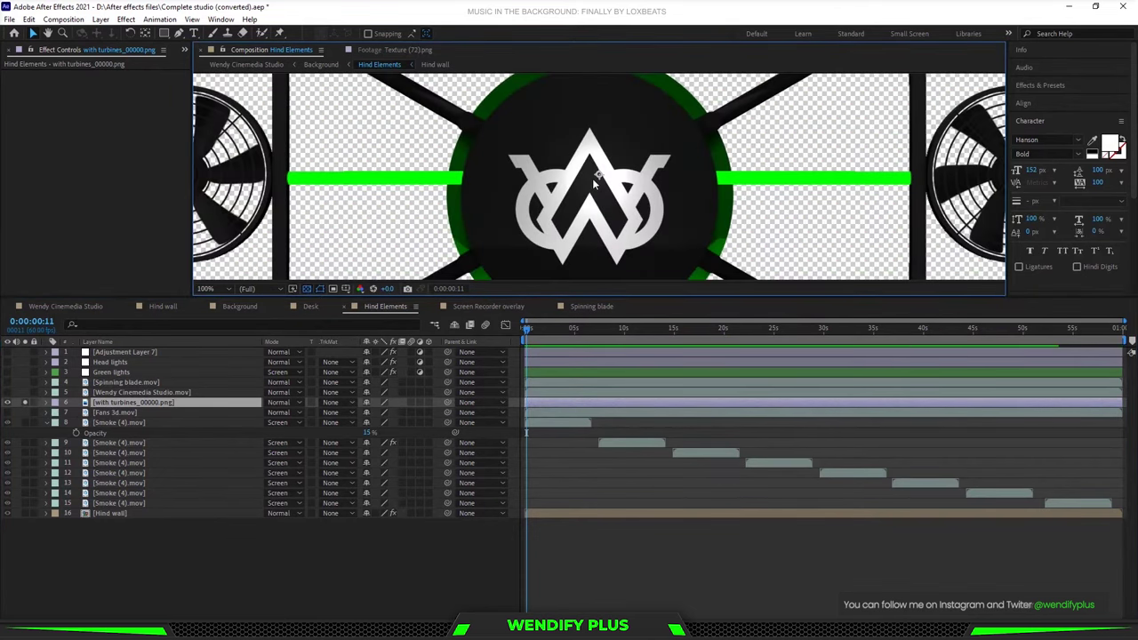
scroll(596, 183, down, 4)
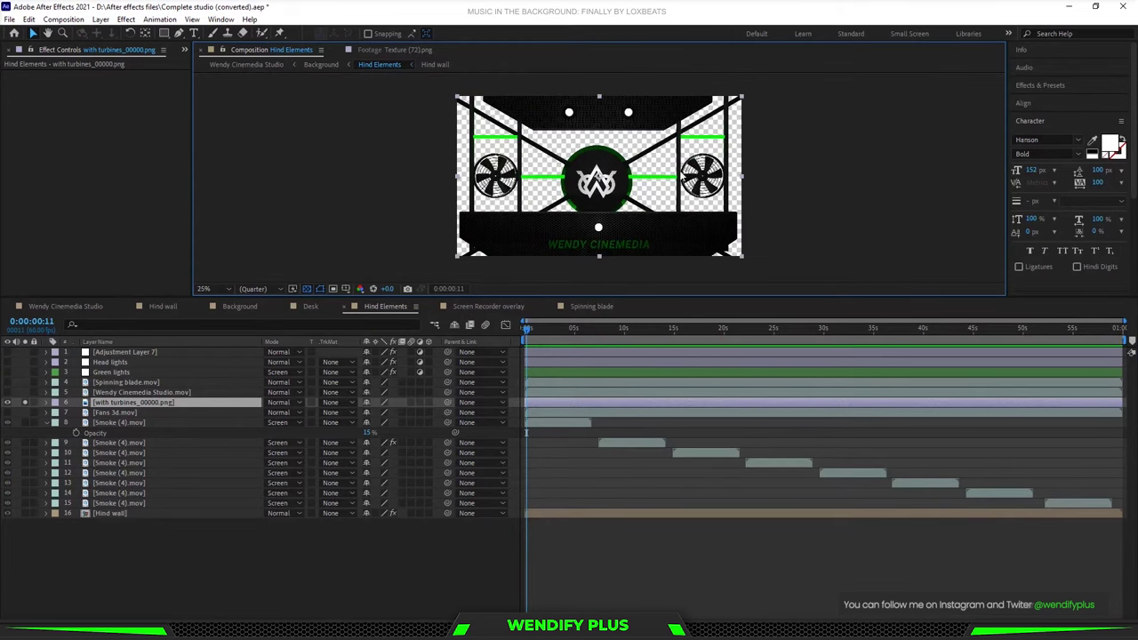
scroll(690, 170, up, 4)
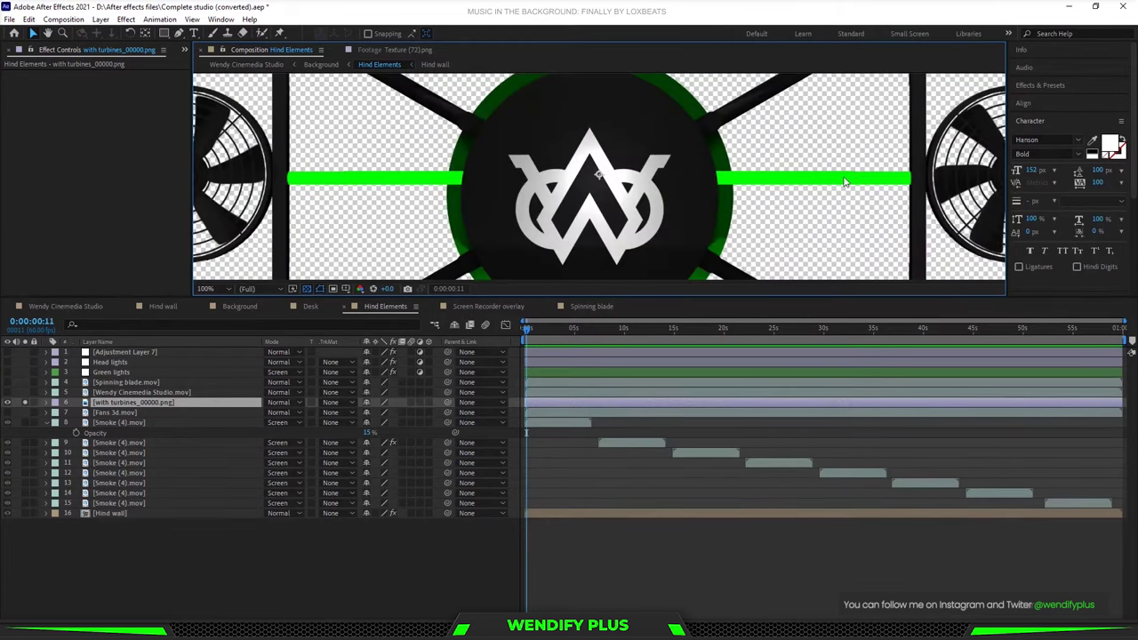
scroll(352, 186, down, 2)
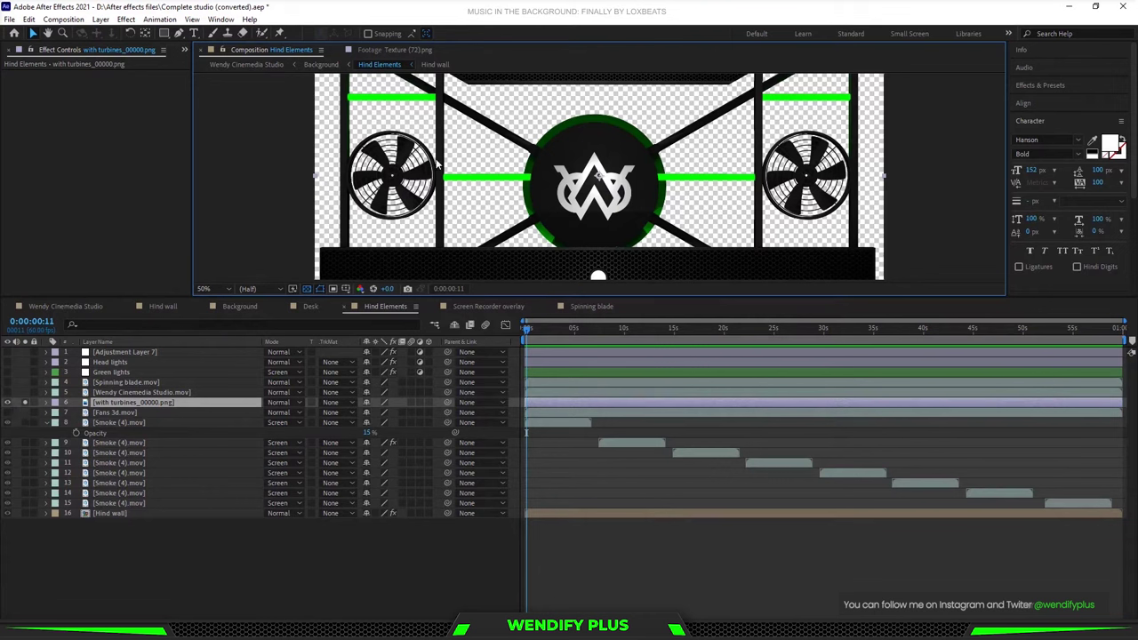
Solo Fans 3d.mov, preview the two rotating fans, and zoom in on the left fan.
click(123, 413)
click(7, 413)
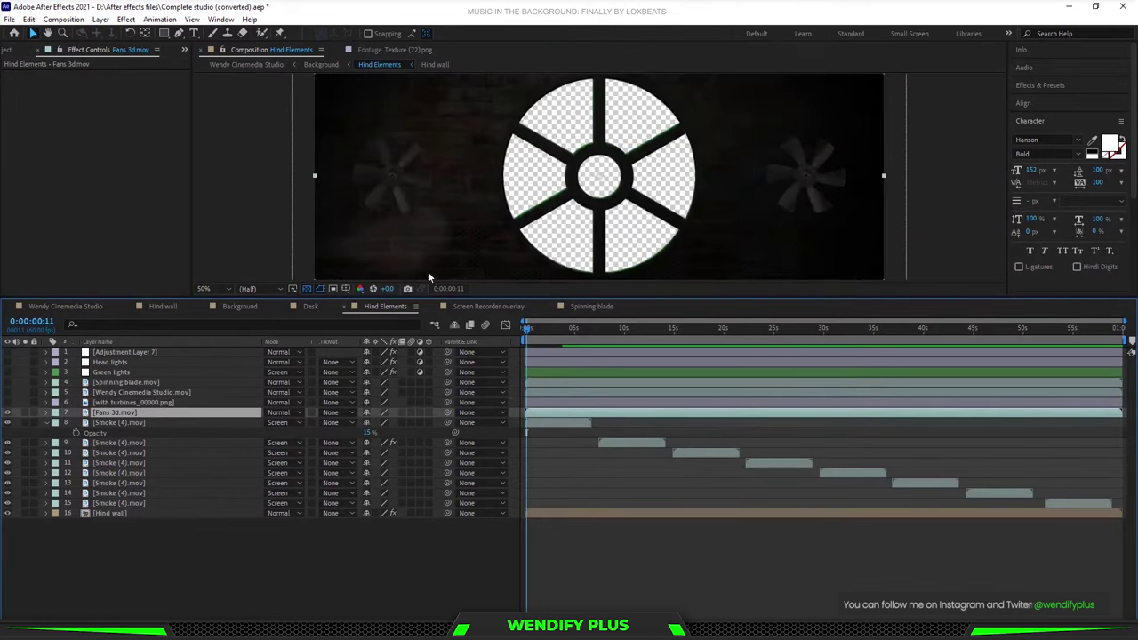
scroll(502, 163, down, 2)
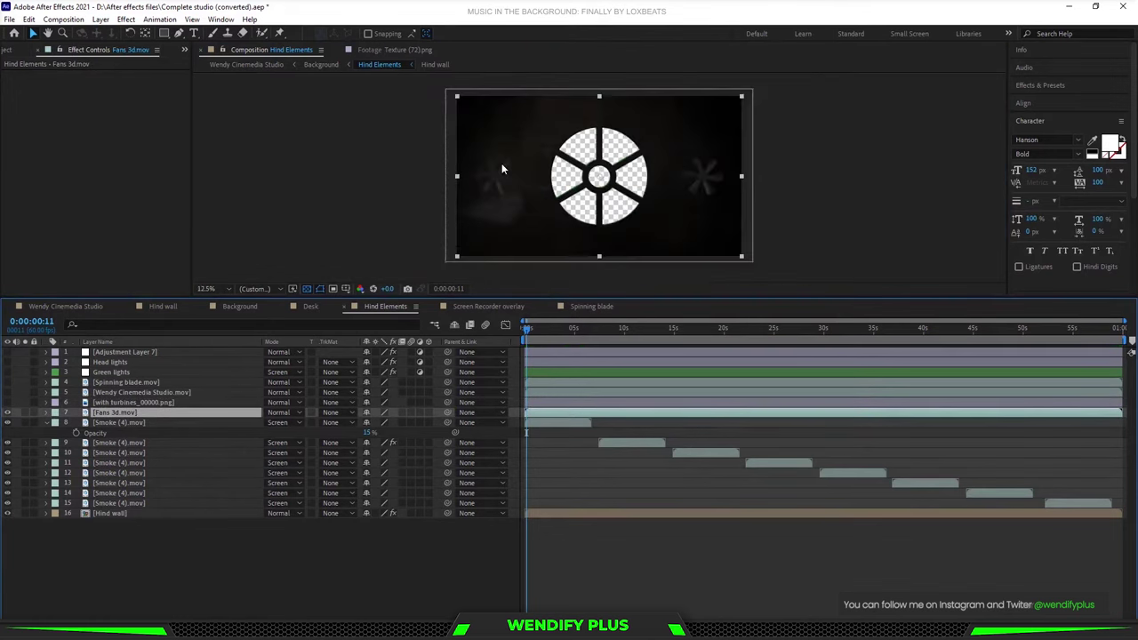
click(25, 414)
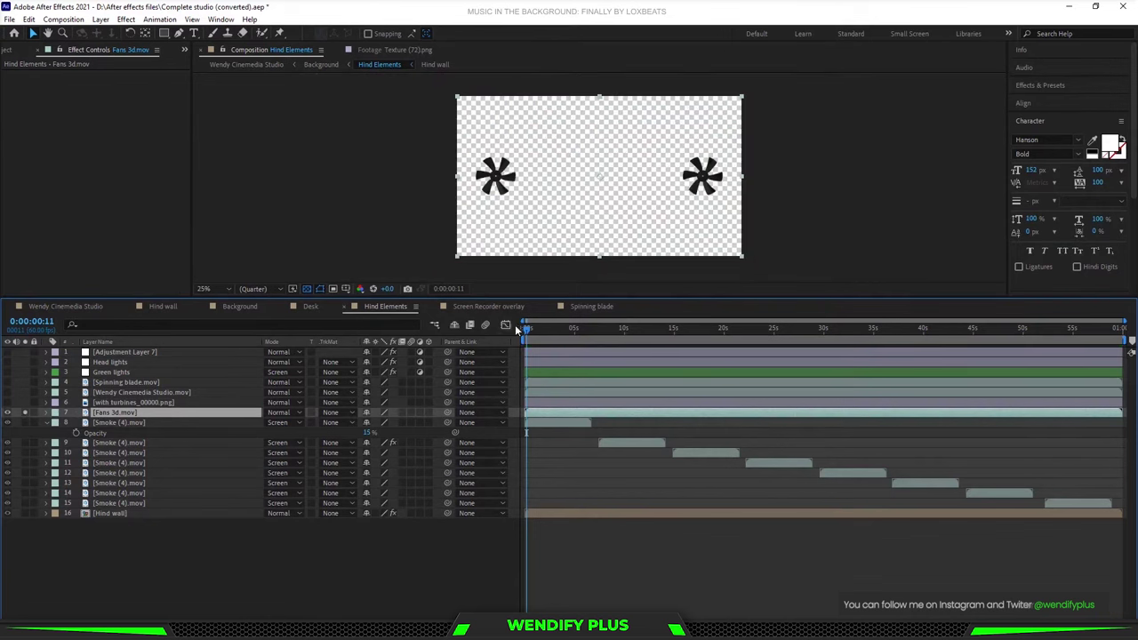
key(space)
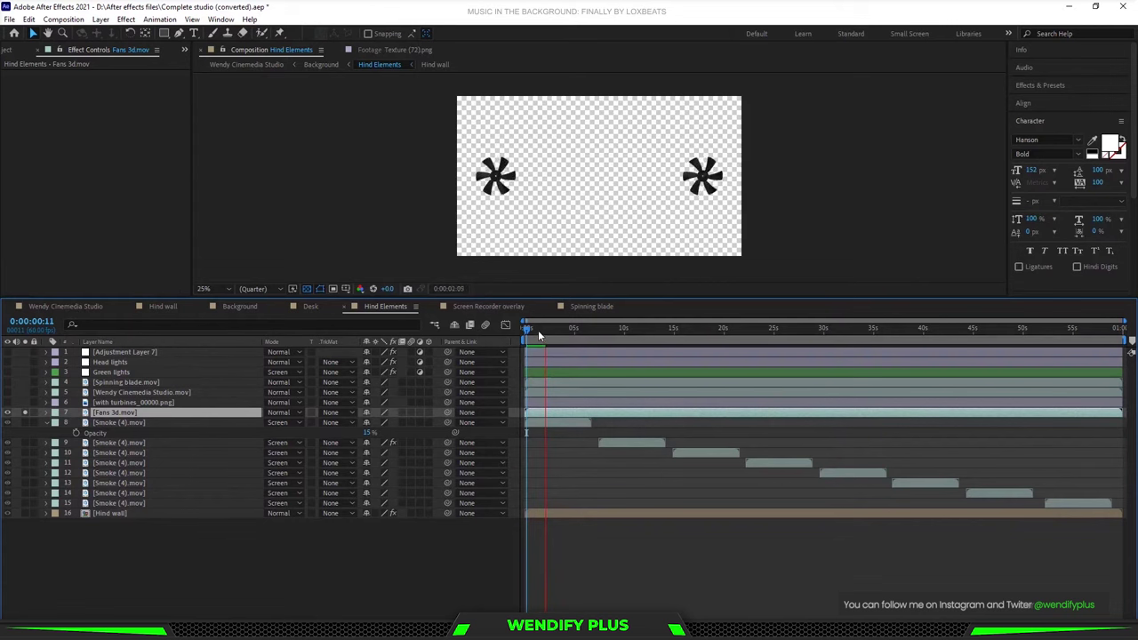
key(space)
scroll(360, 169, up, 4)
scroll(360, 169, down, 2)
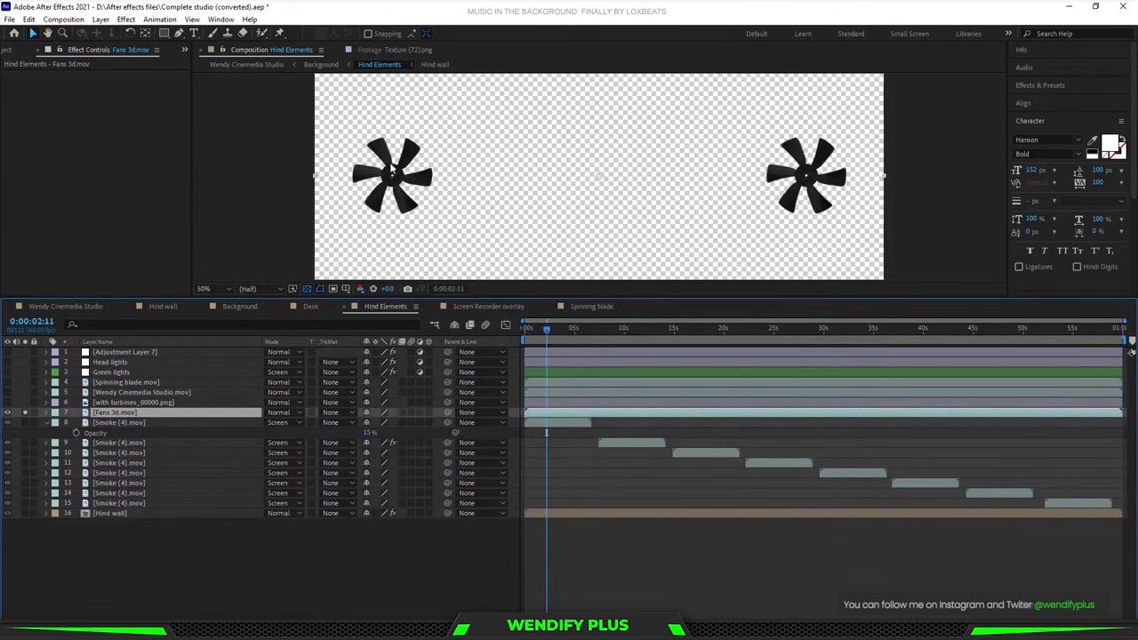
scroll(360, 169, down, 1)
scroll(433, 172, up, 3)
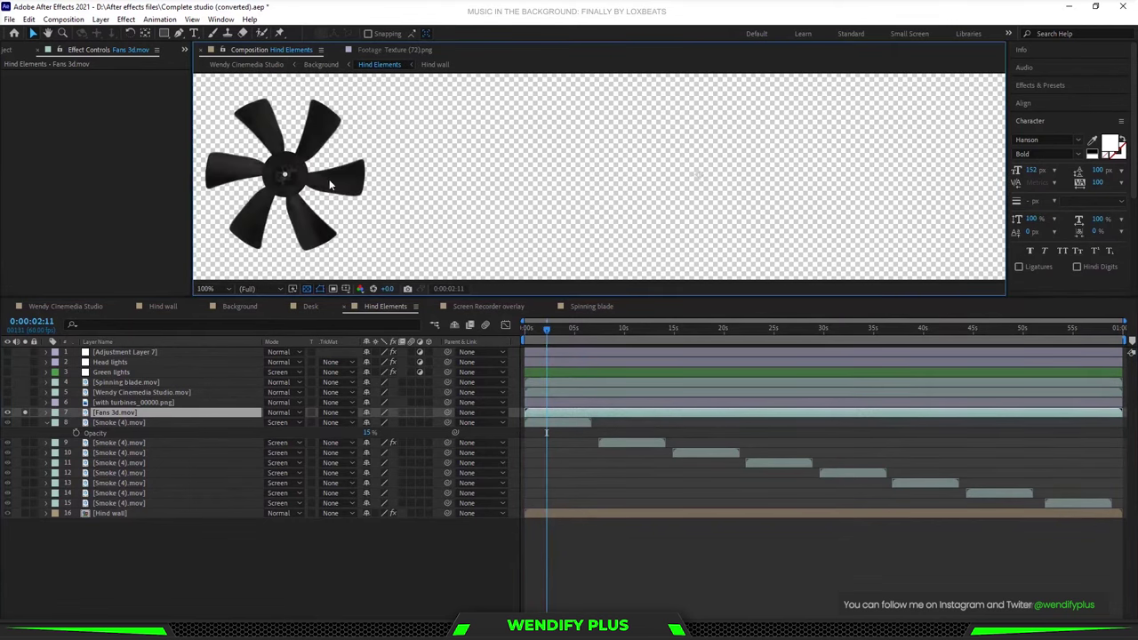
click(110, 383)
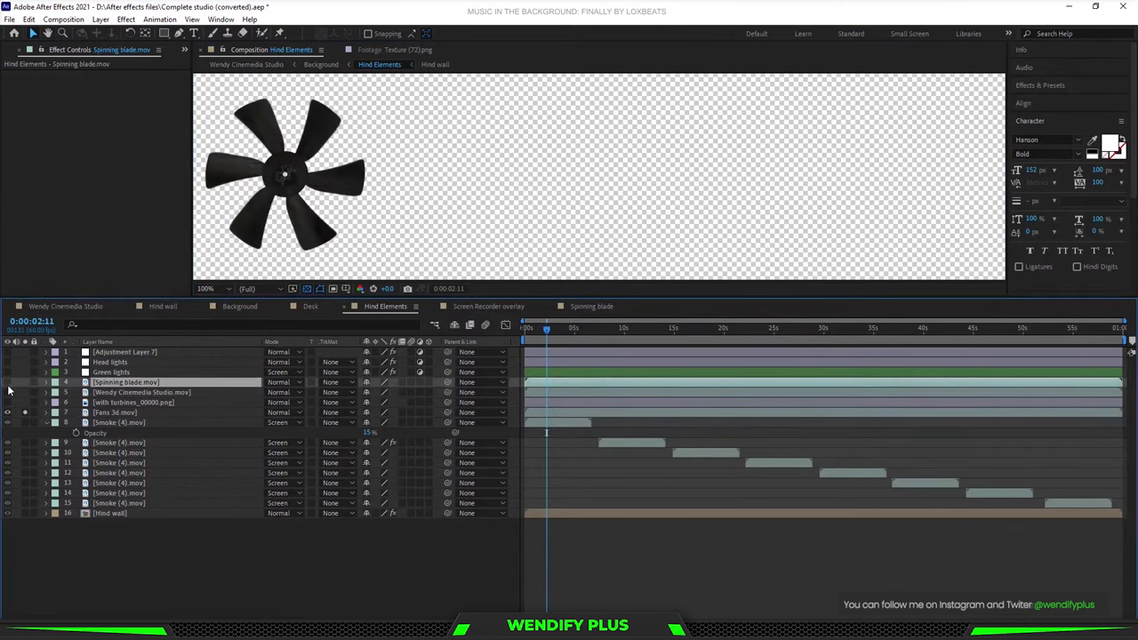
scroll(507, 224, down, 2)
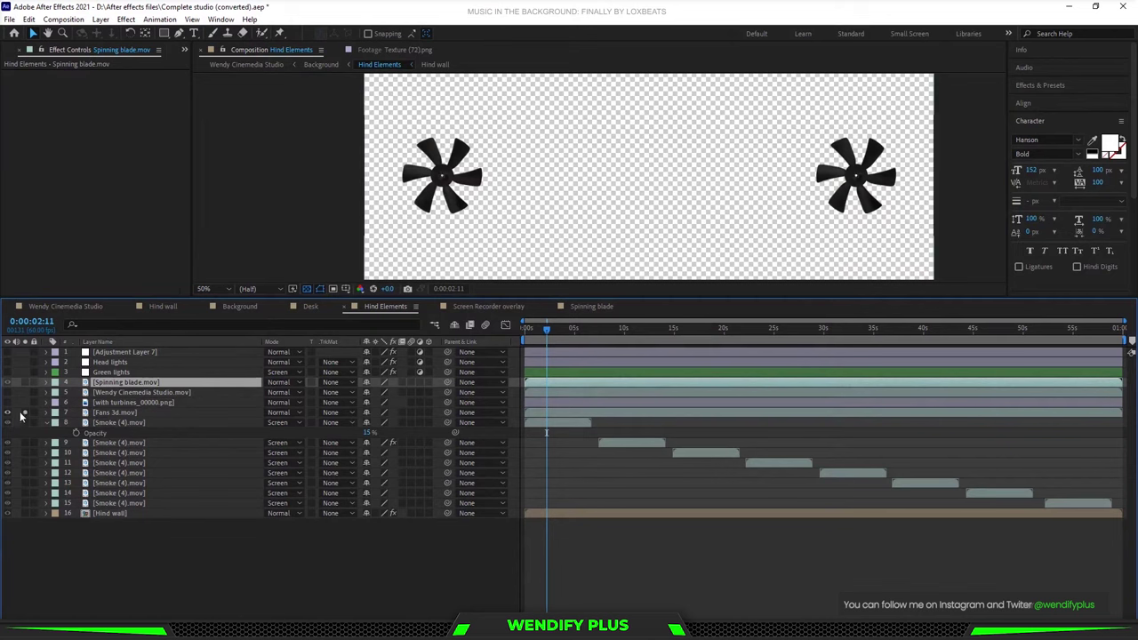
click(25, 382)
scroll(618, 185, down, 1)
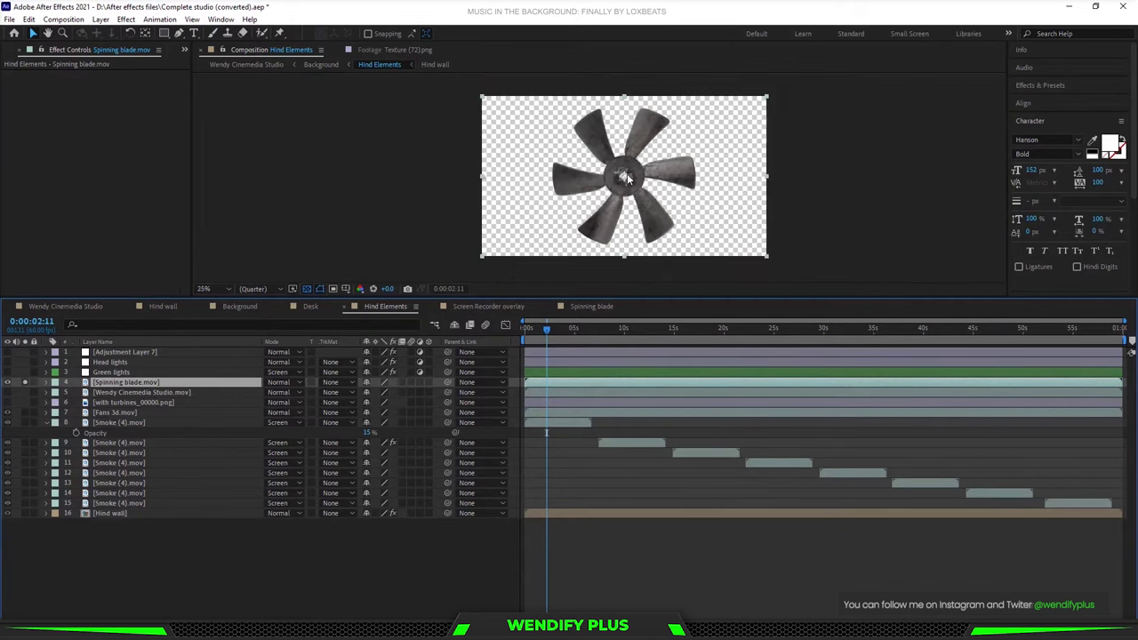
scroll(612, 192, up, 1)
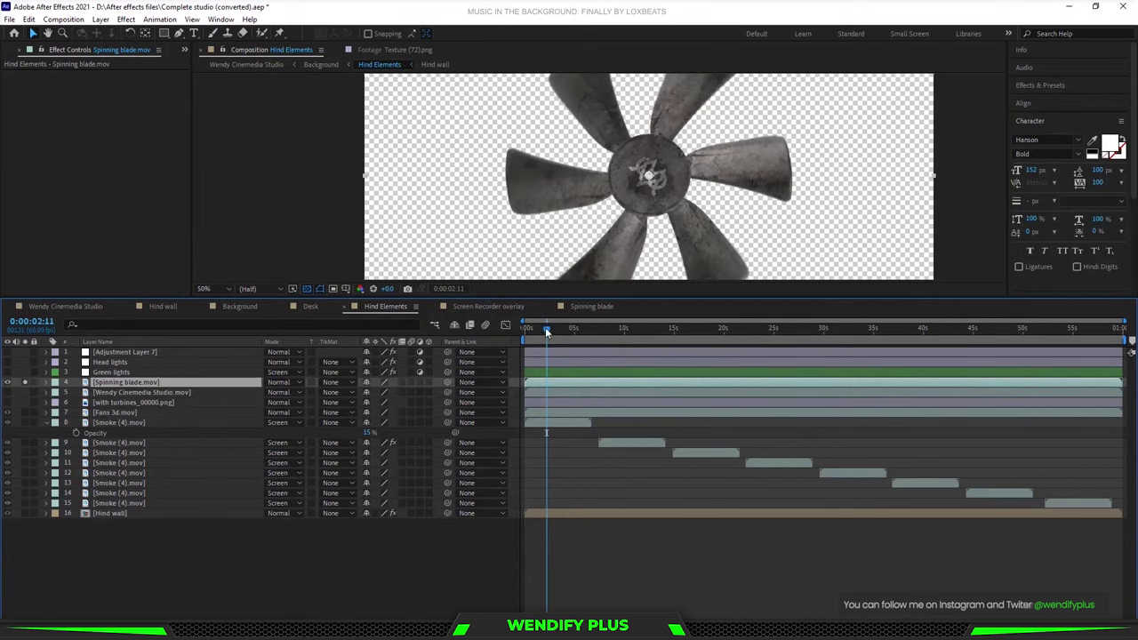
drag(545, 327, 669, 331)
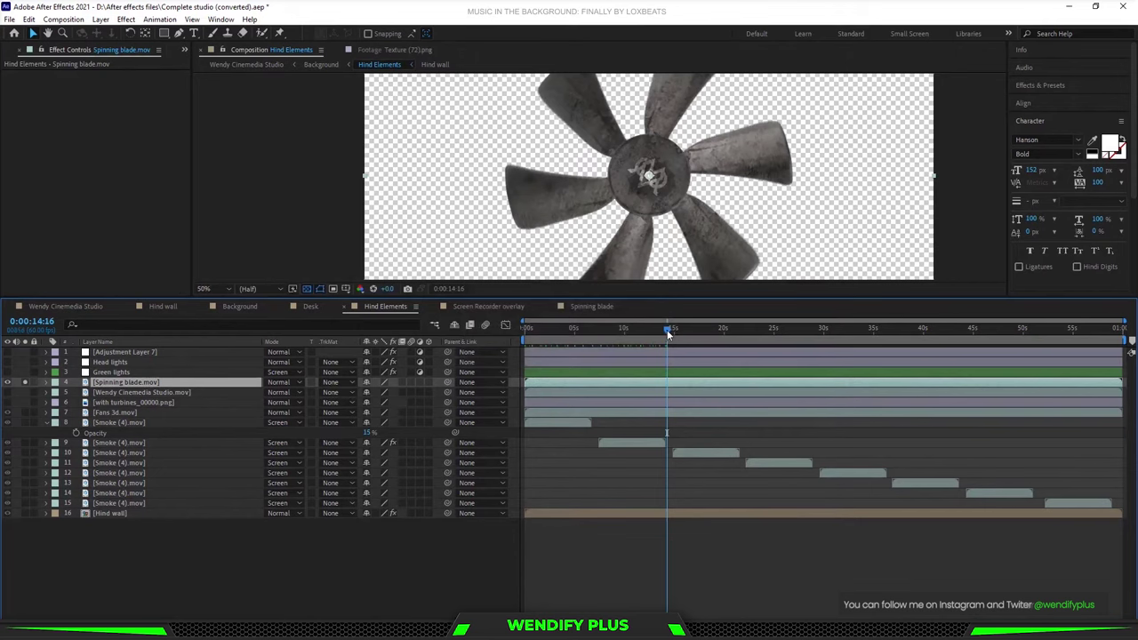
key(comma)
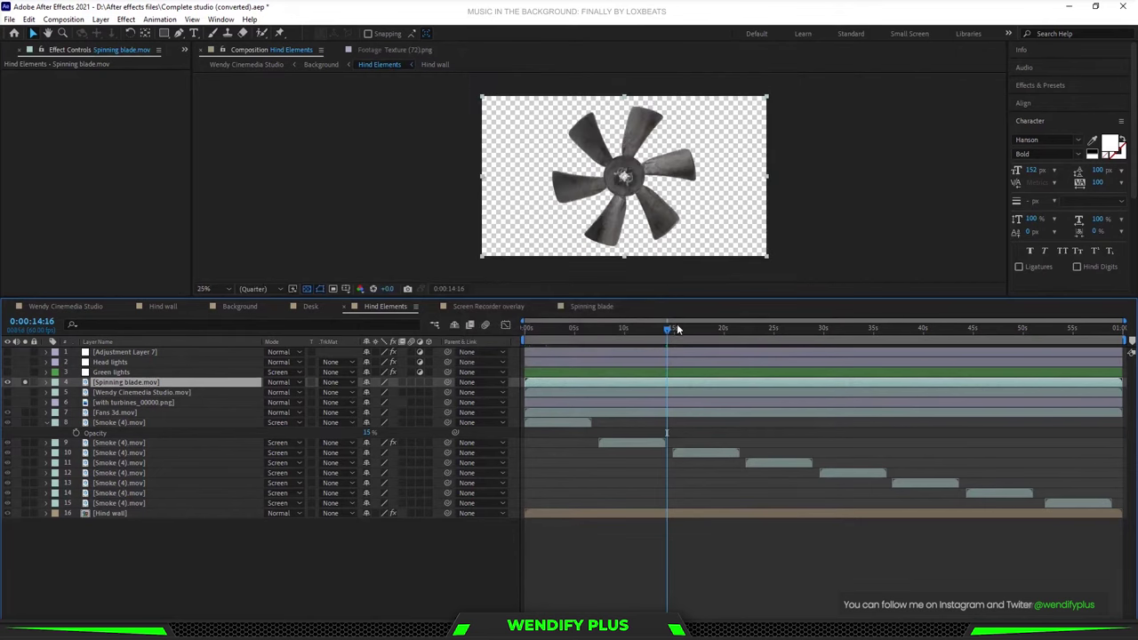
drag(669, 331, 557, 336)
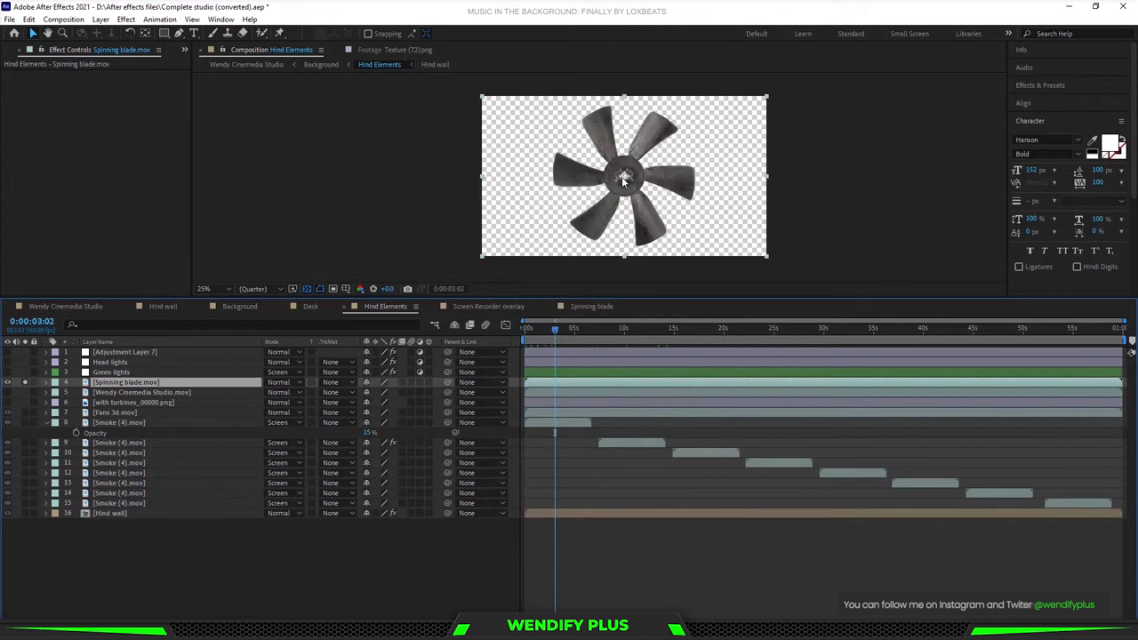
Unsolo Spinning blade.mov and toggle solo on the turbines frame layer.
click(25, 382)
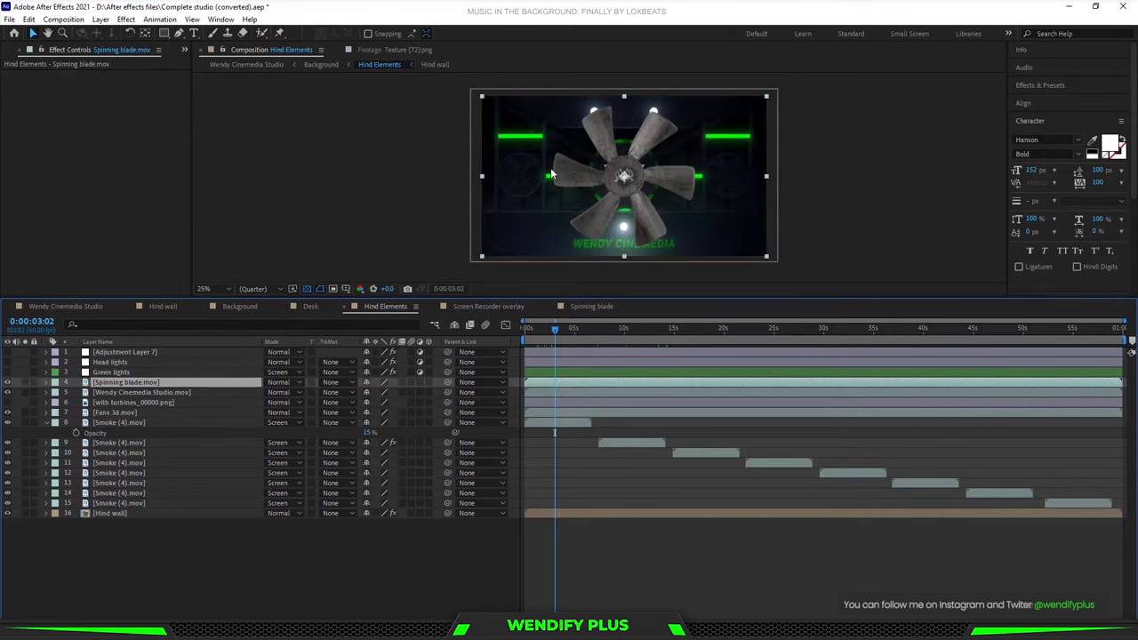
scroll(523, 184, up, 2)
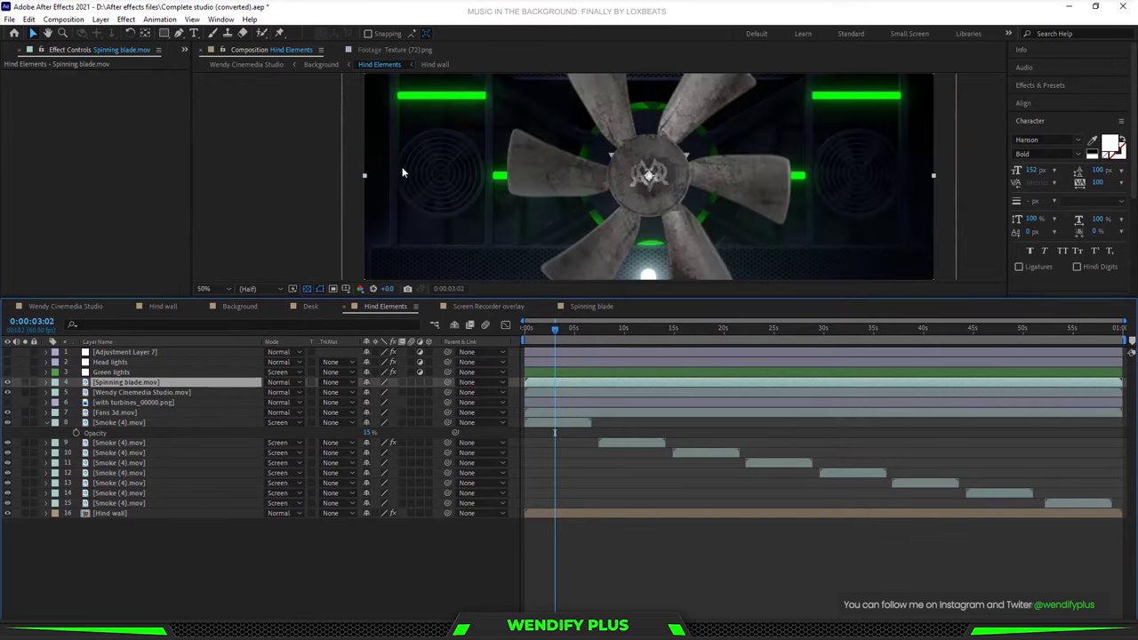
click(25, 402)
click(19, 406)
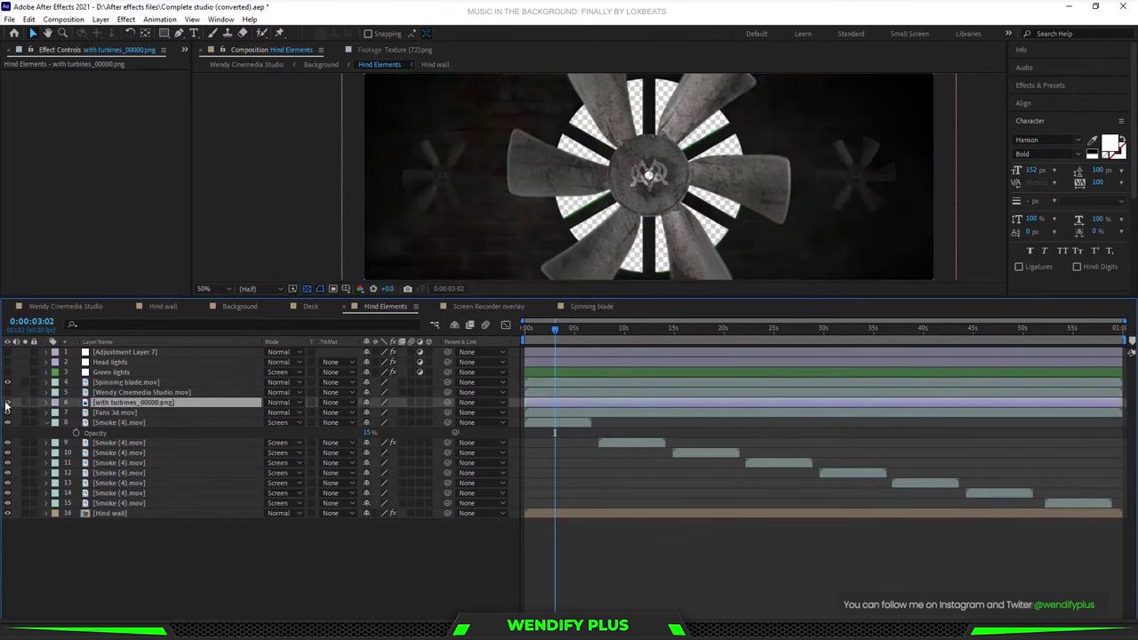
click(7, 404)
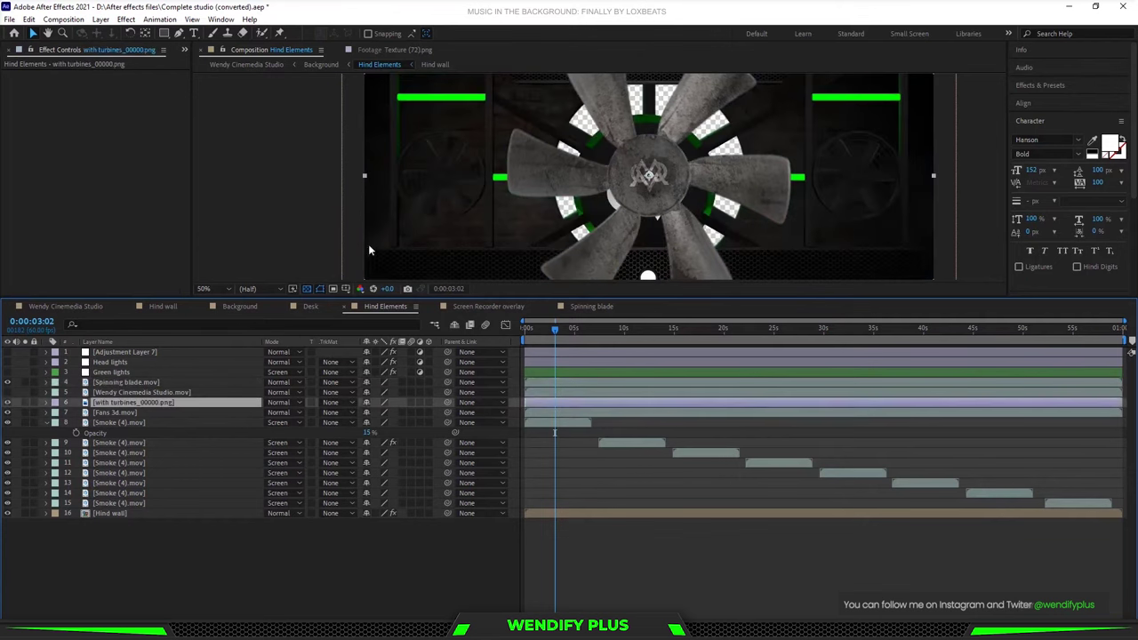
click(25, 402)
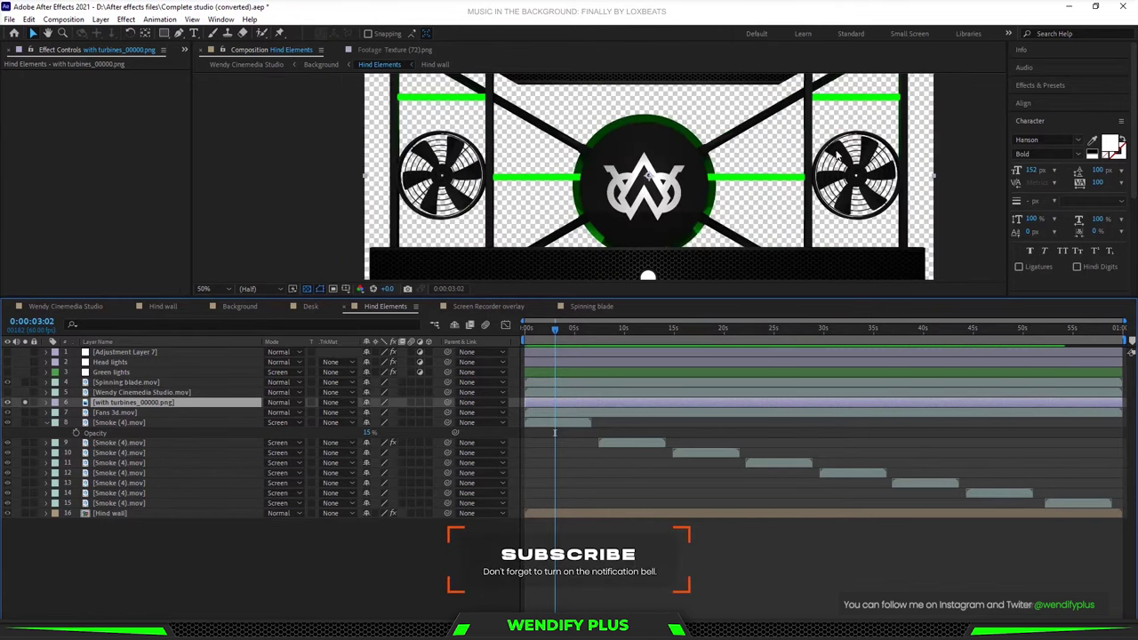
click(124, 381)
click(25, 403)
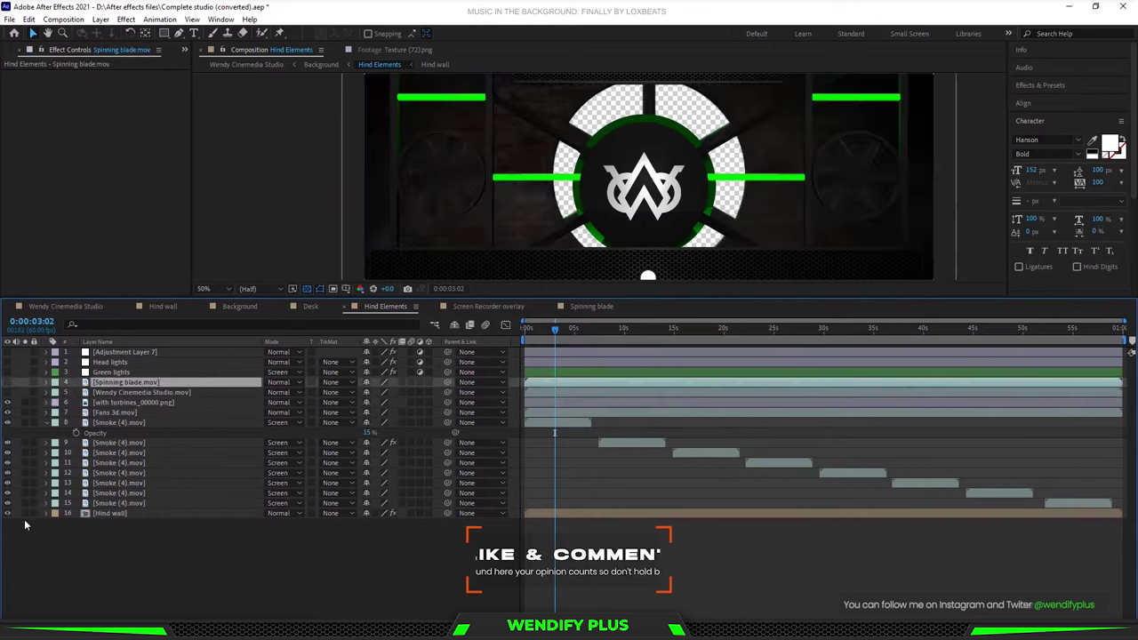
Hide the blade, wall and smoke layers, preview the fans, and zoom out to half size.
drag(7, 485, 7, 513)
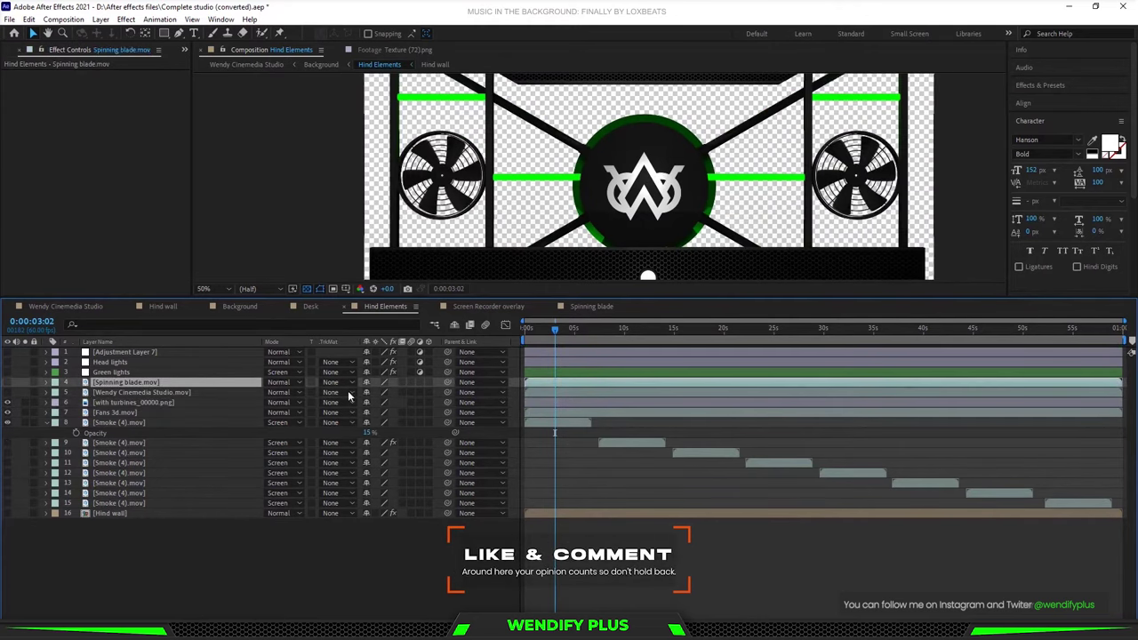
key(space)
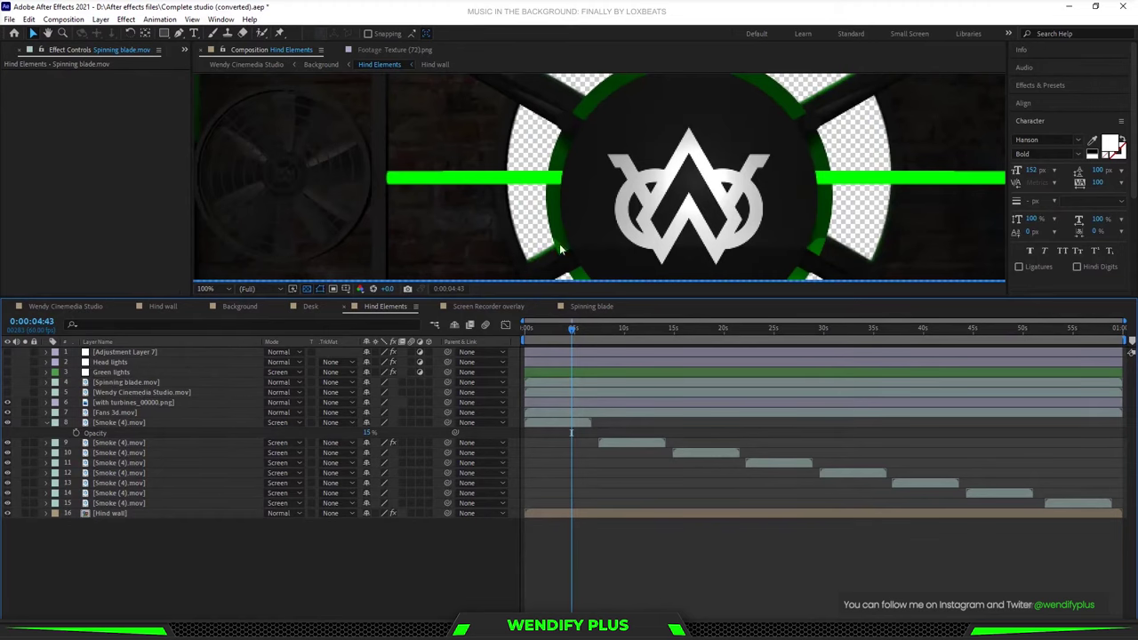
key(comma)
click(616, 137)
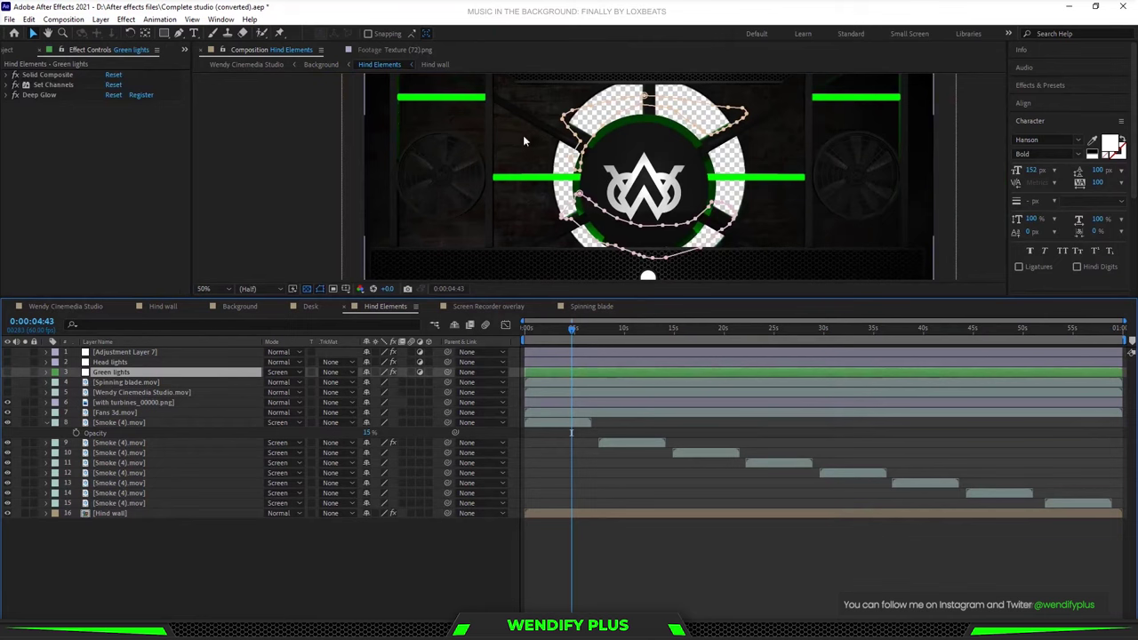
Make the spinning blade visible again and show transparent areas as black.
scroll(523, 135, down, 2)
scroll(431, 146, up, 2)
click(8, 383)
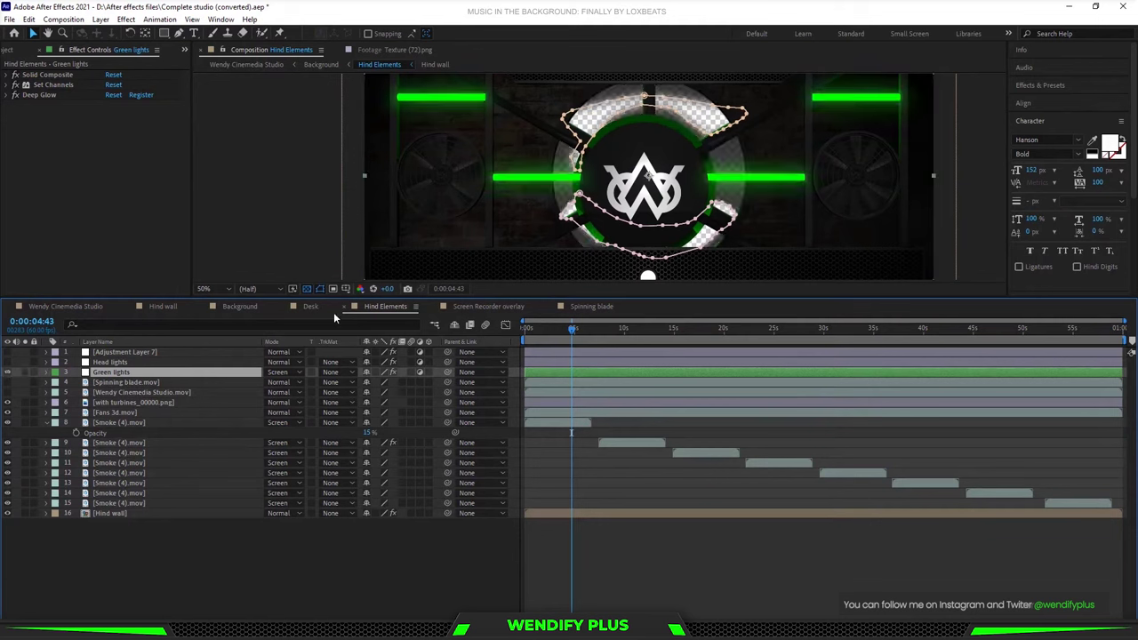
click(306, 290)
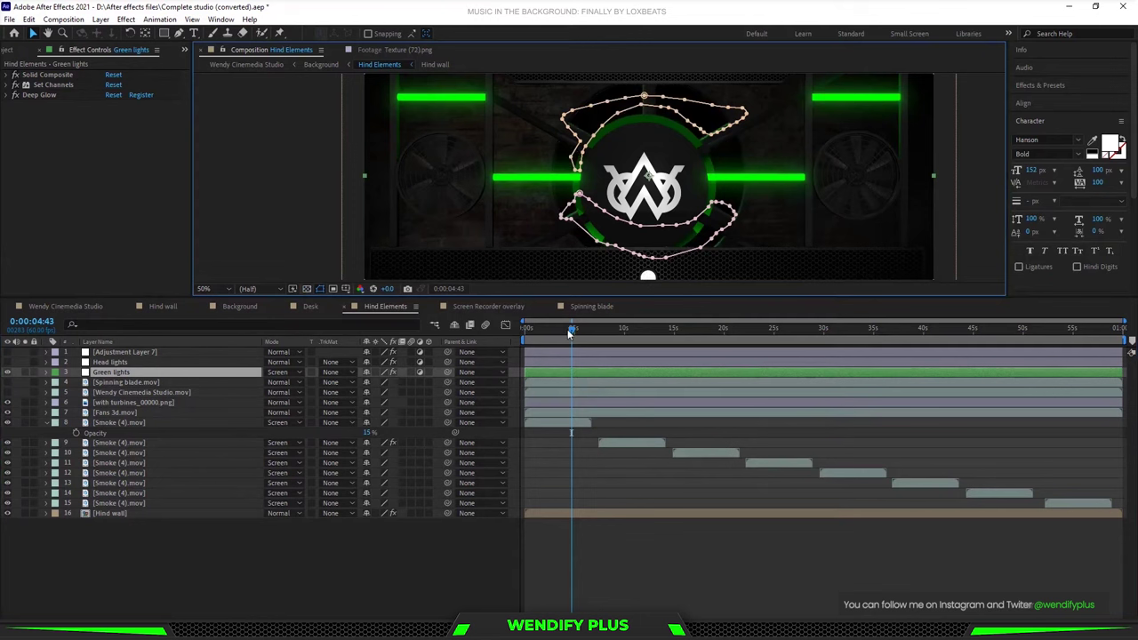
Scrub to about 2.5 seconds and select Green lights' Solid Composite and Set Channels effects.
drag(572, 328, 673, 331)
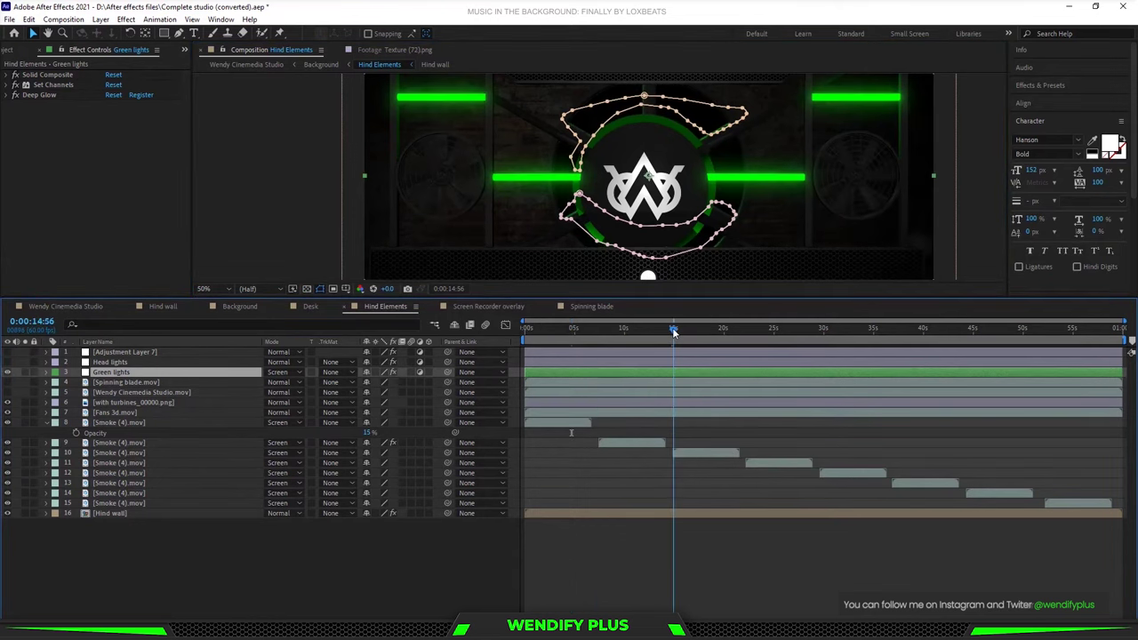
click(549, 328)
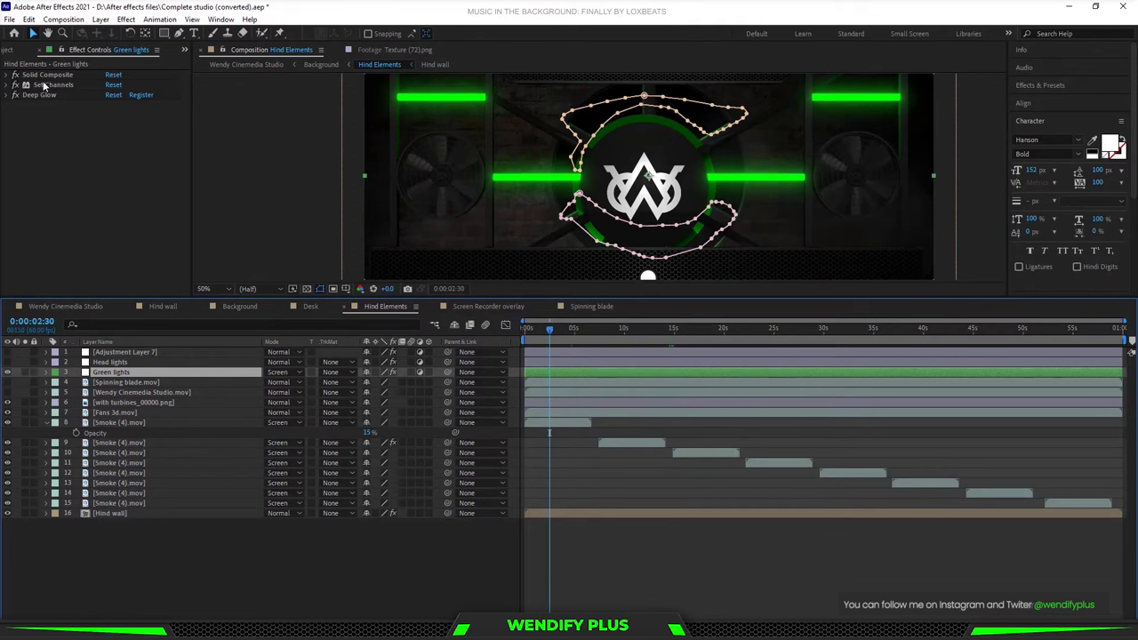
click(55, 77)
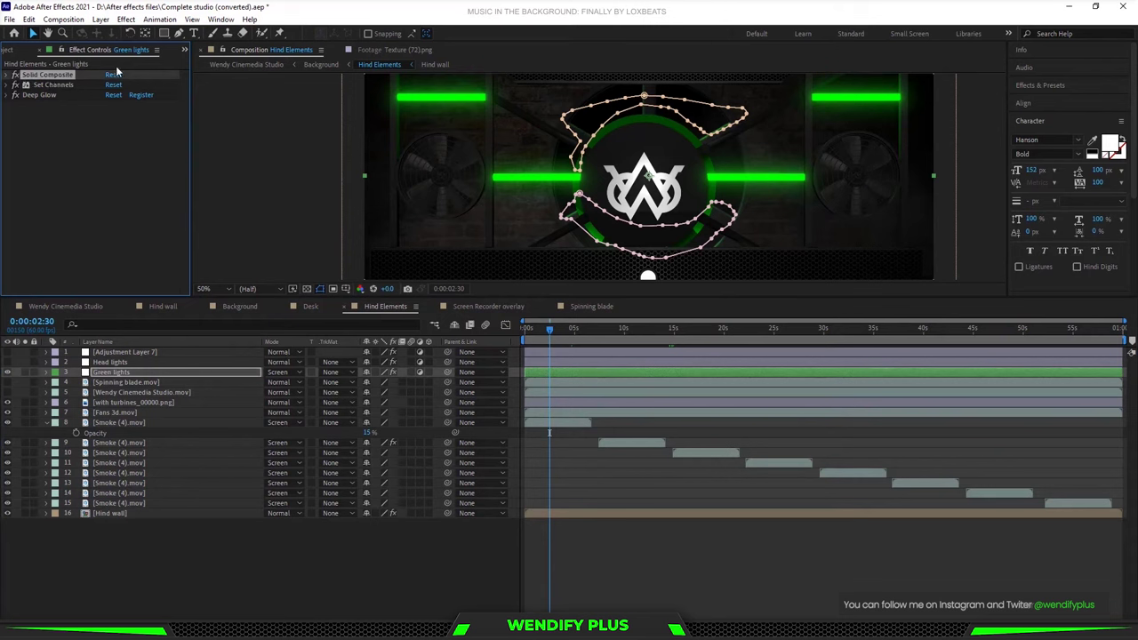
click(56, 84)
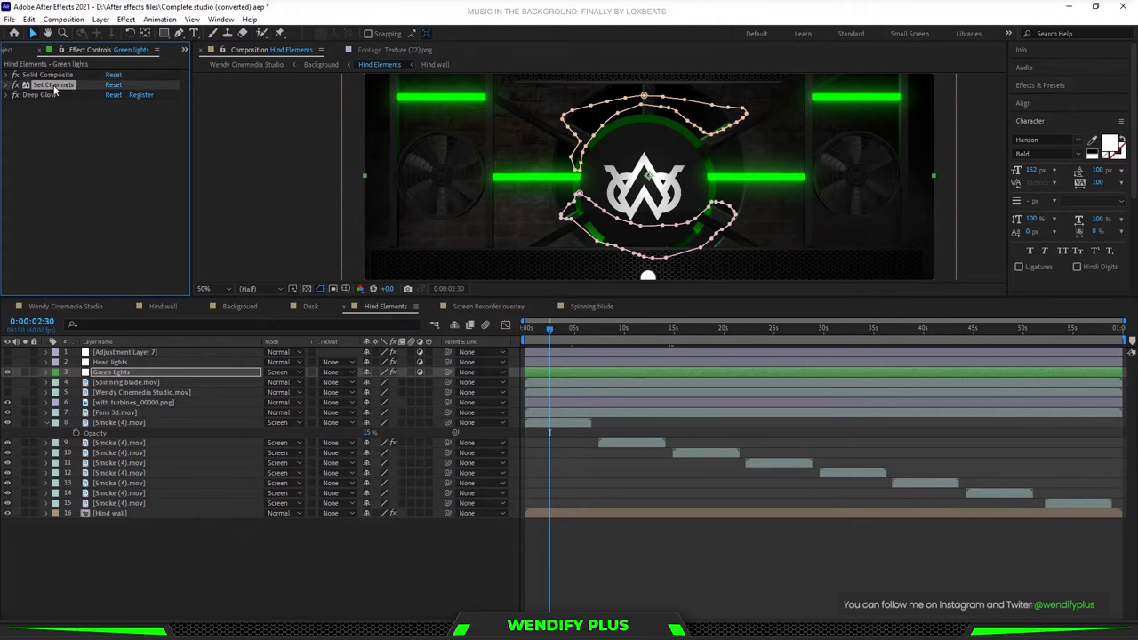
Inspect the Set Channels settings and the Deep Glow effect's options without changing them.
click(6, 85)
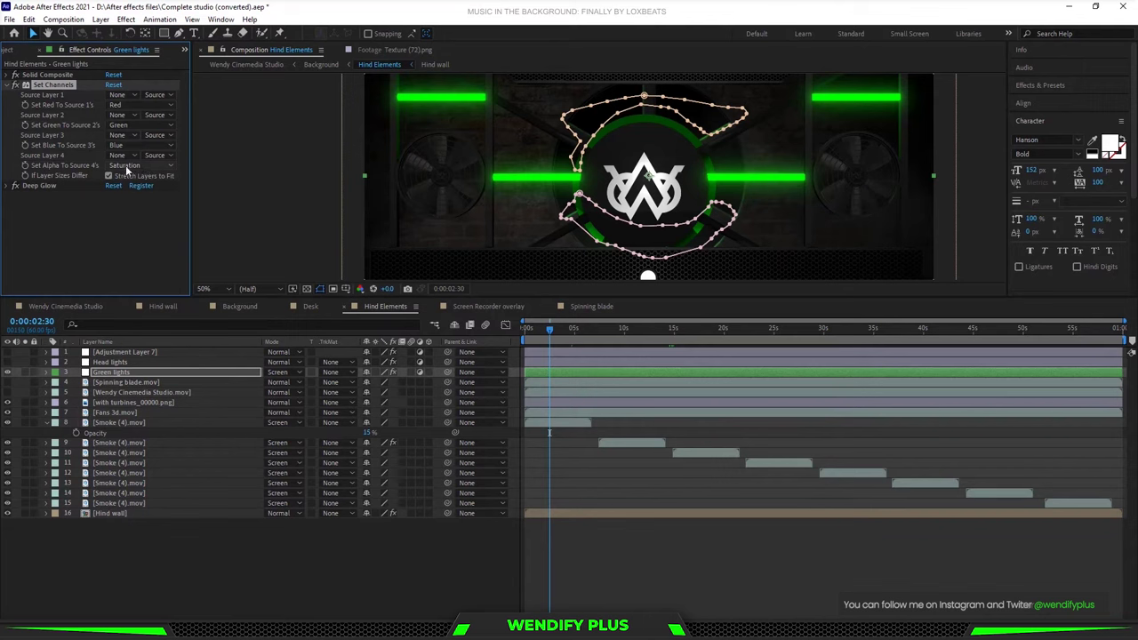
scroll(700, 107, down, 2)
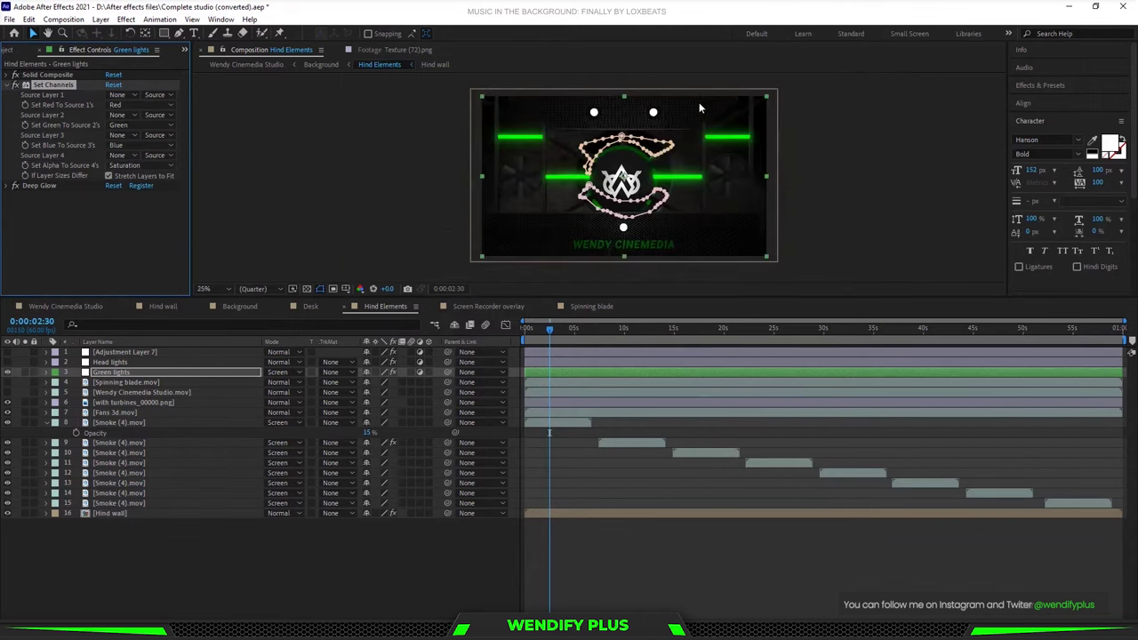
click(7, 85)
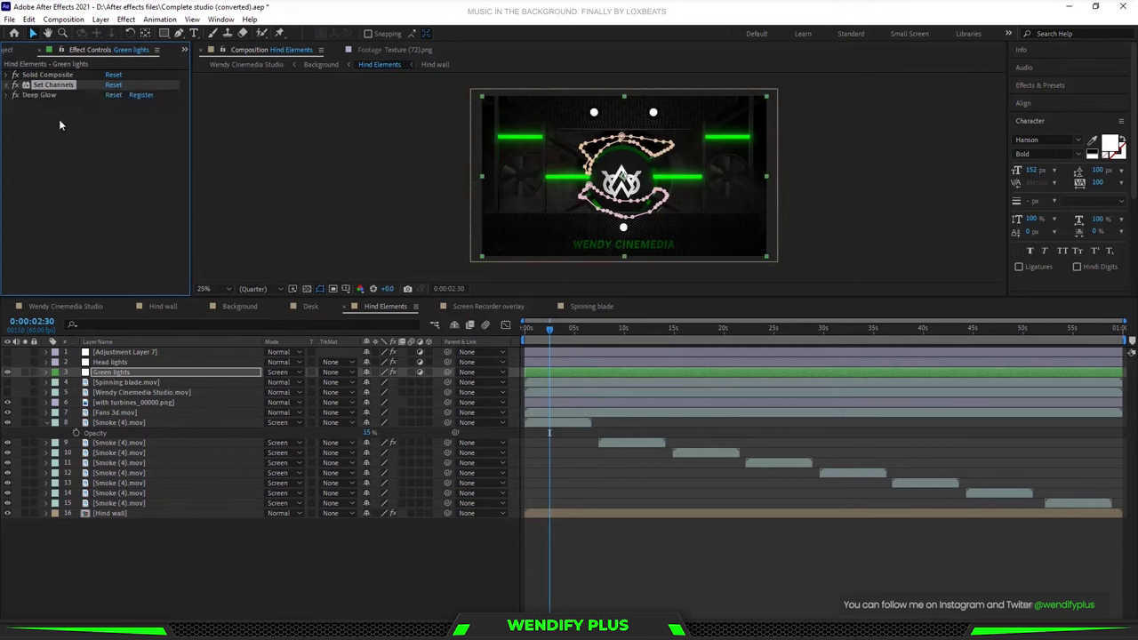
click(40, 96)
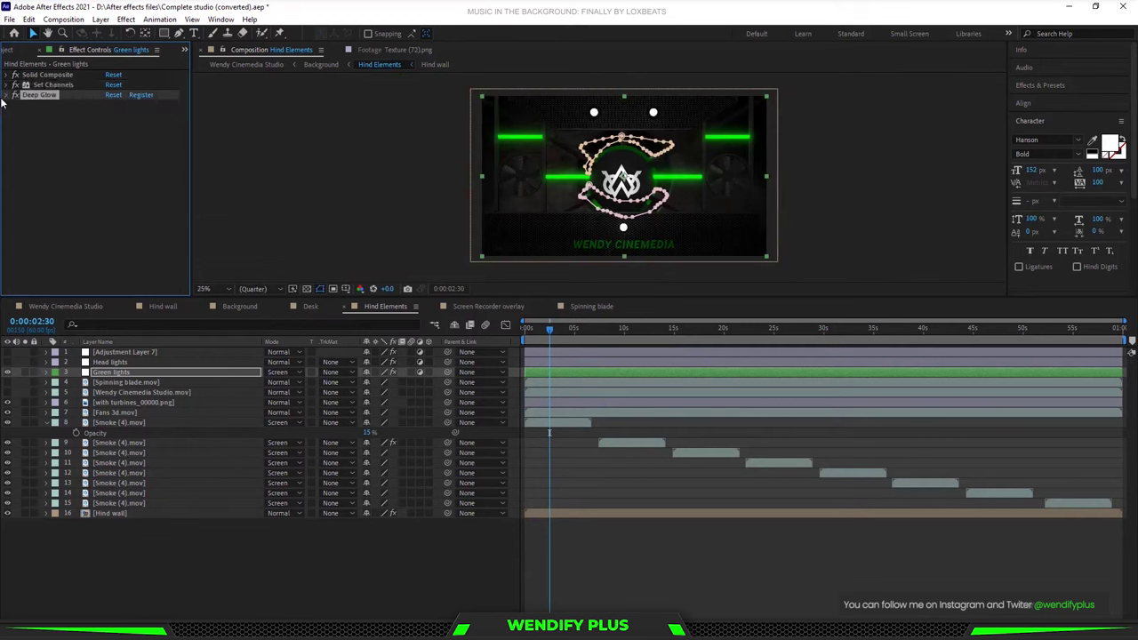
right_click(39, 98)
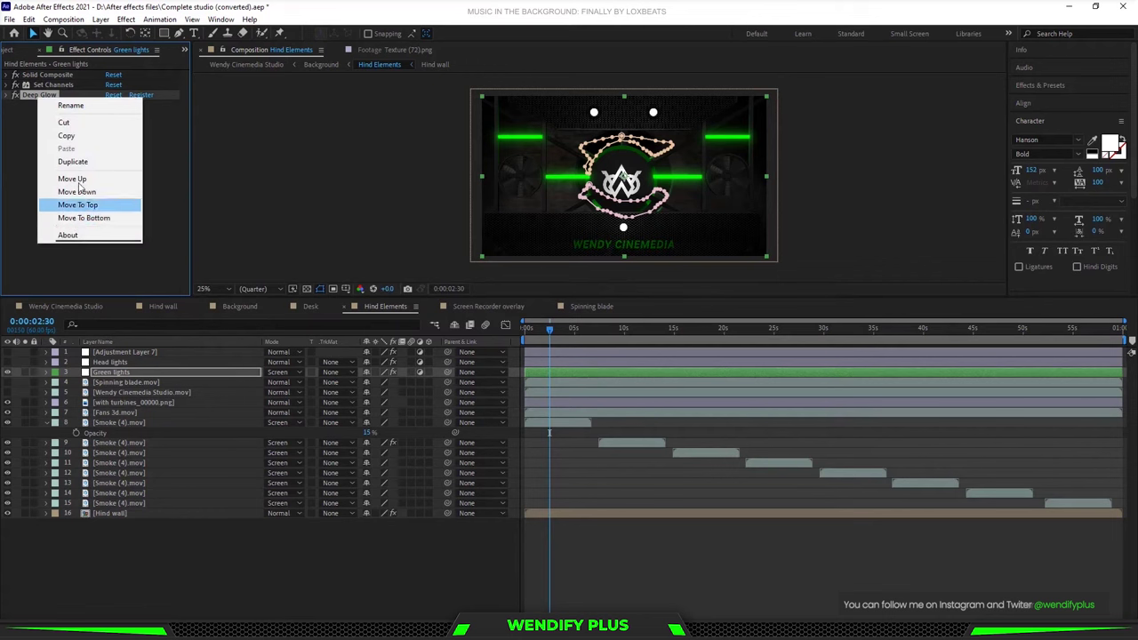
click(27, 113)
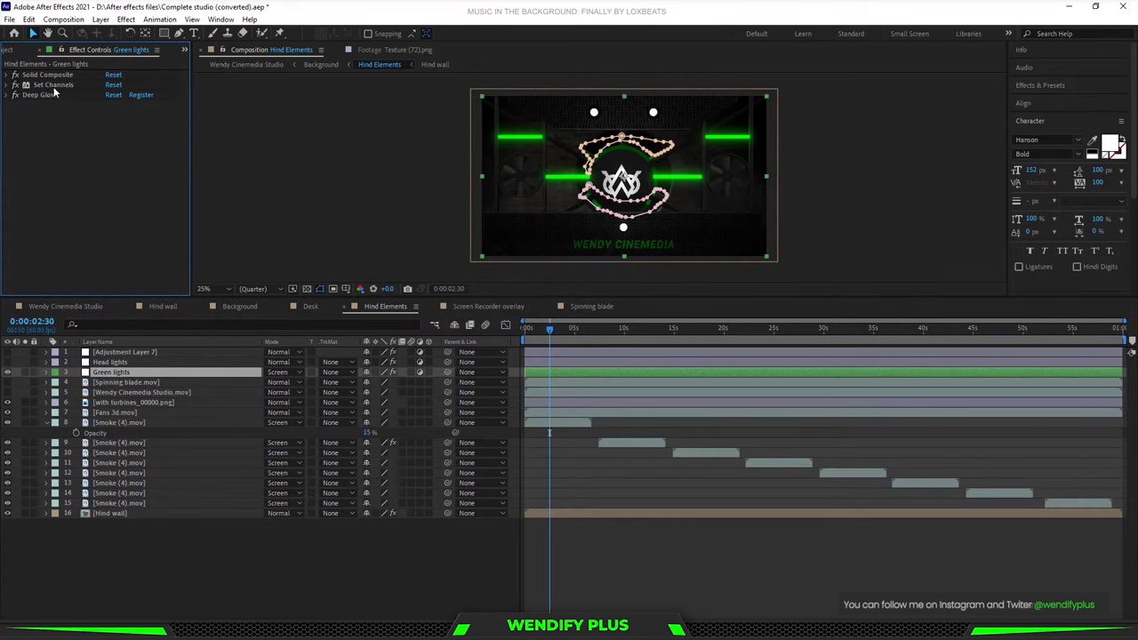
Switch Set Channels' alpha source from Luminance to Saturation, compare fx off and on, then collapse it.
click(55, 85)
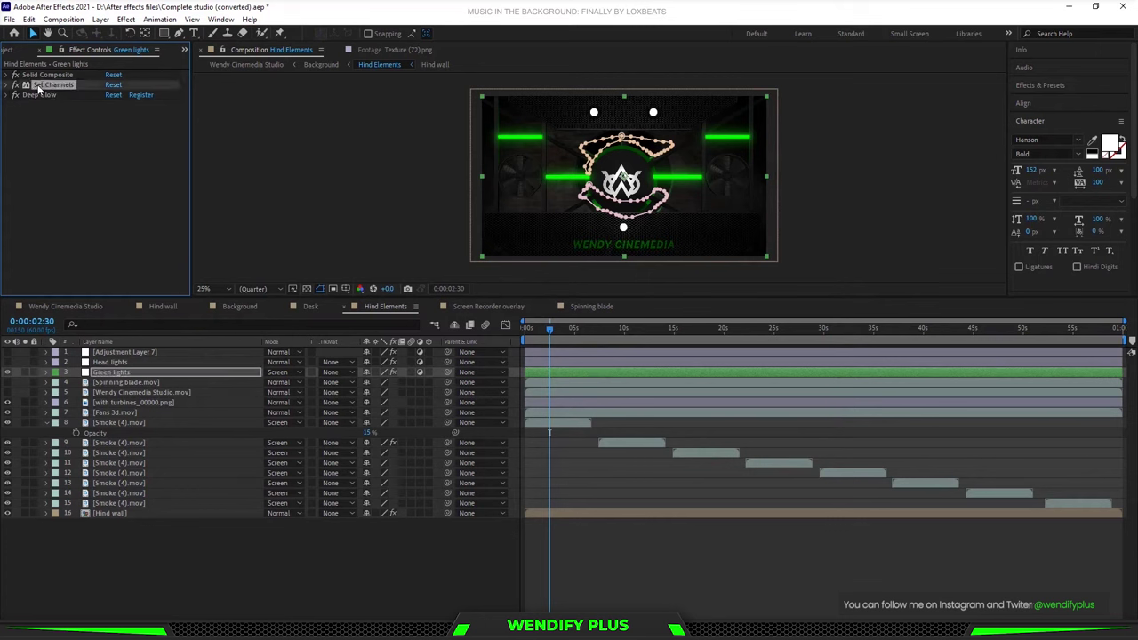
click(7, 85)
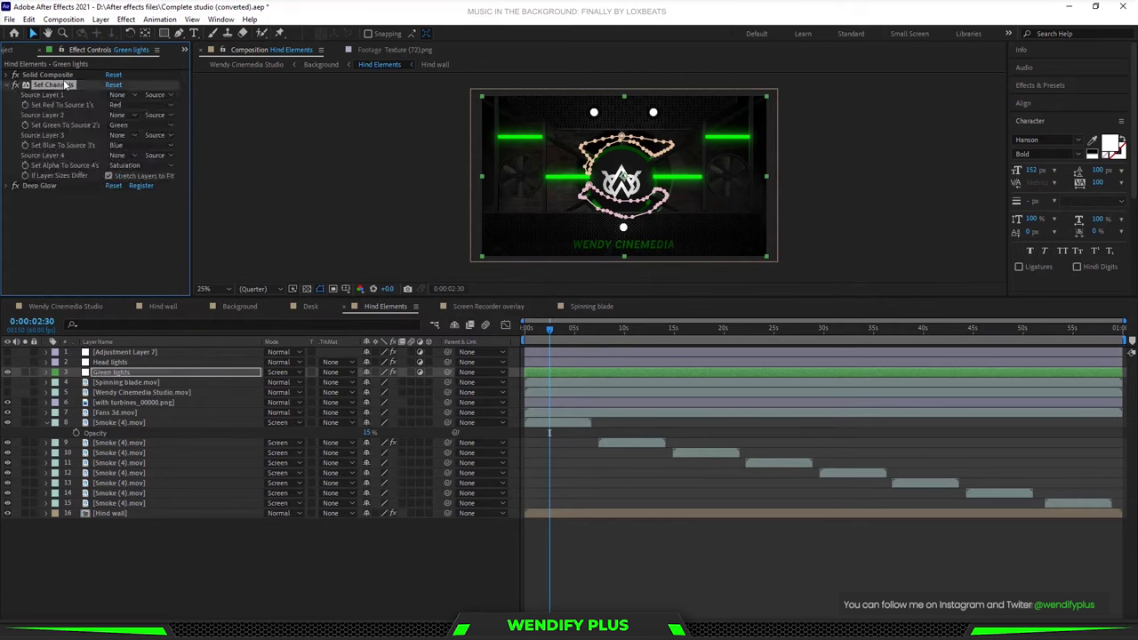
click(134, 167)
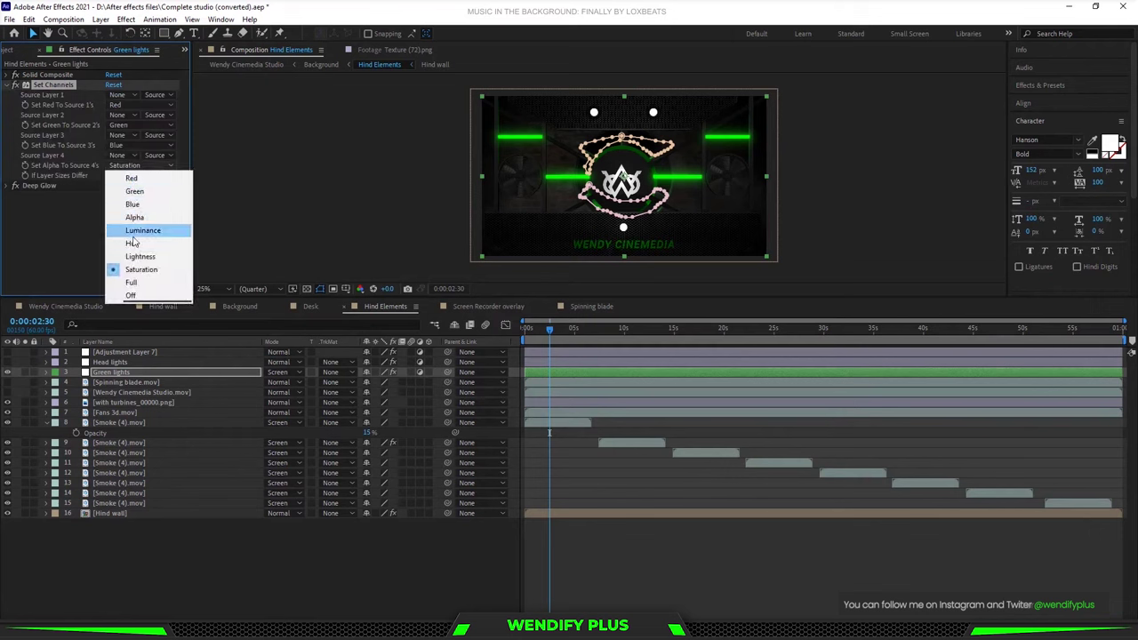
click(138, 233)
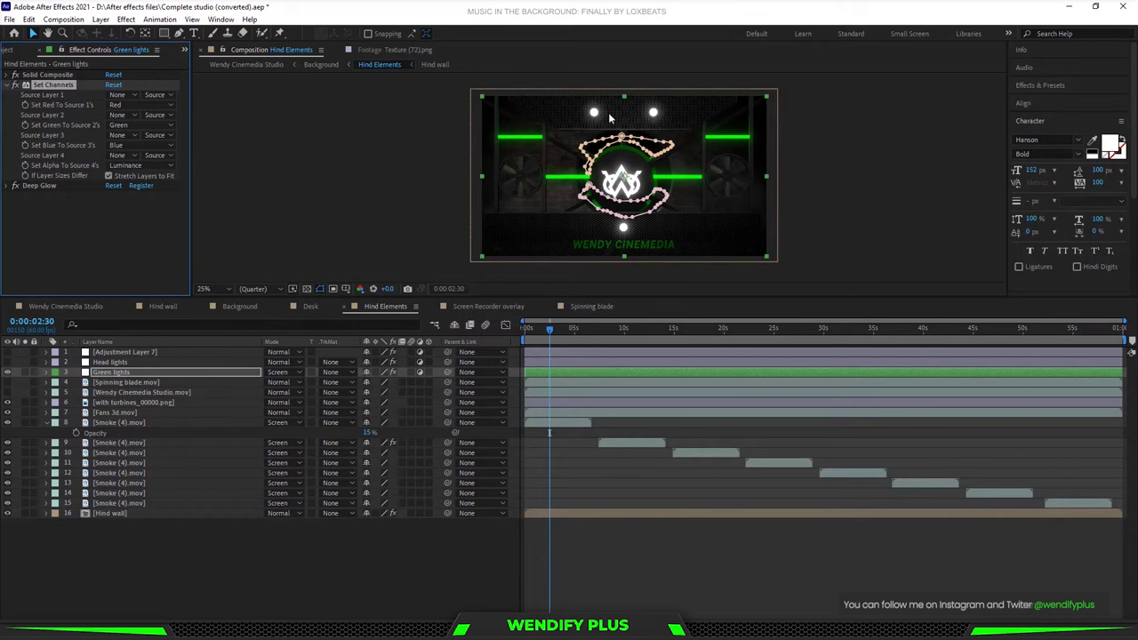
click(163, 167)
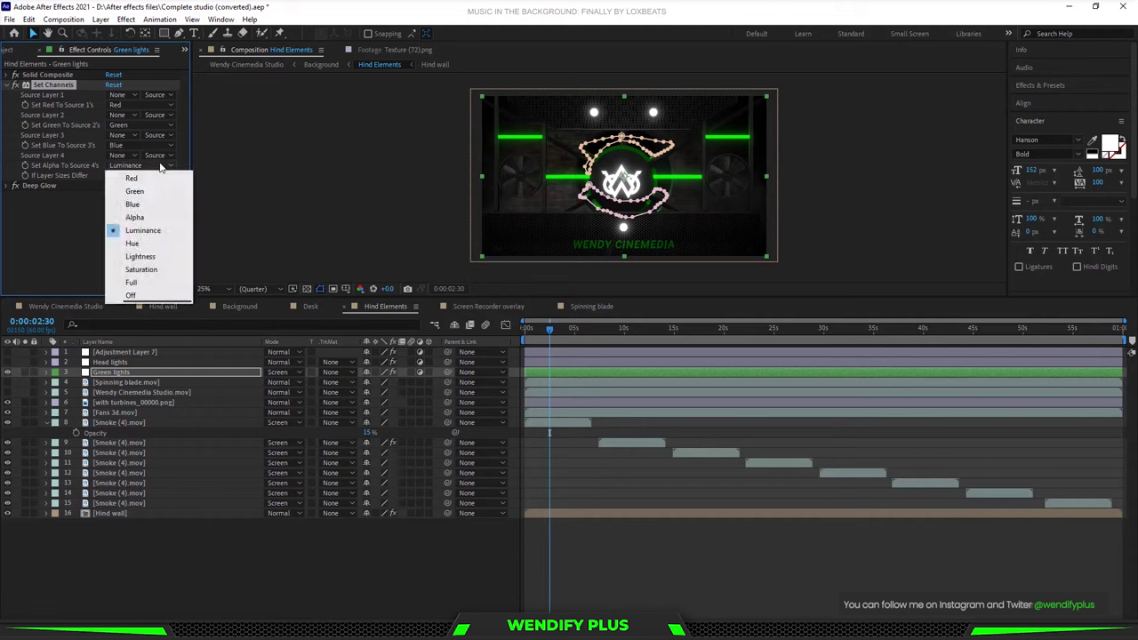
click(160, 269)
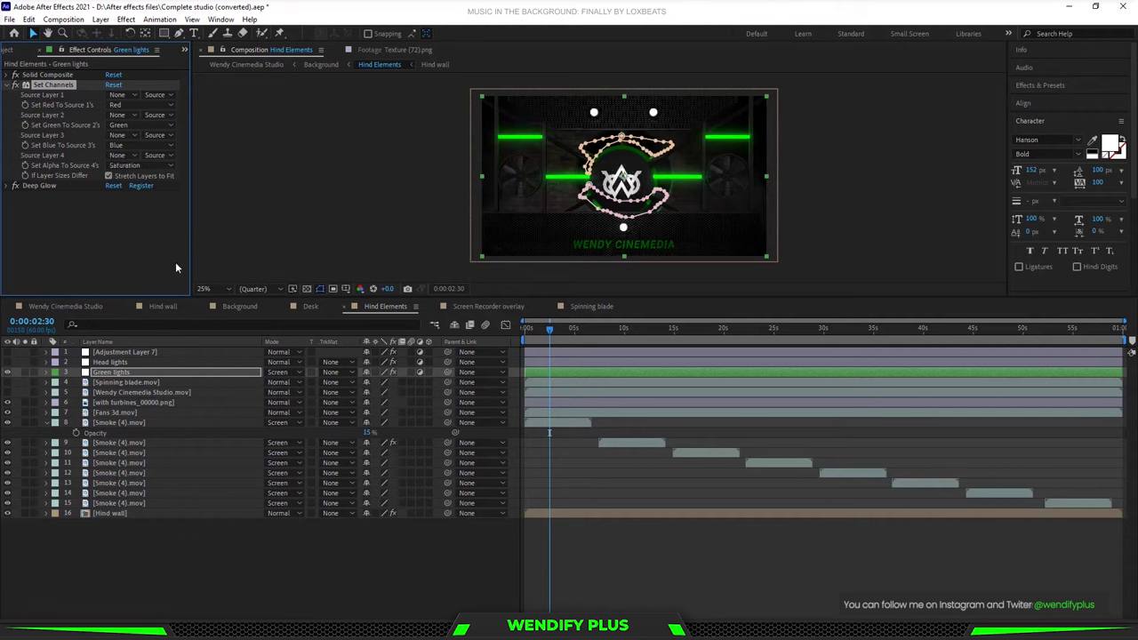
click(12, 86)
click(13, 86)
click(7, 85)
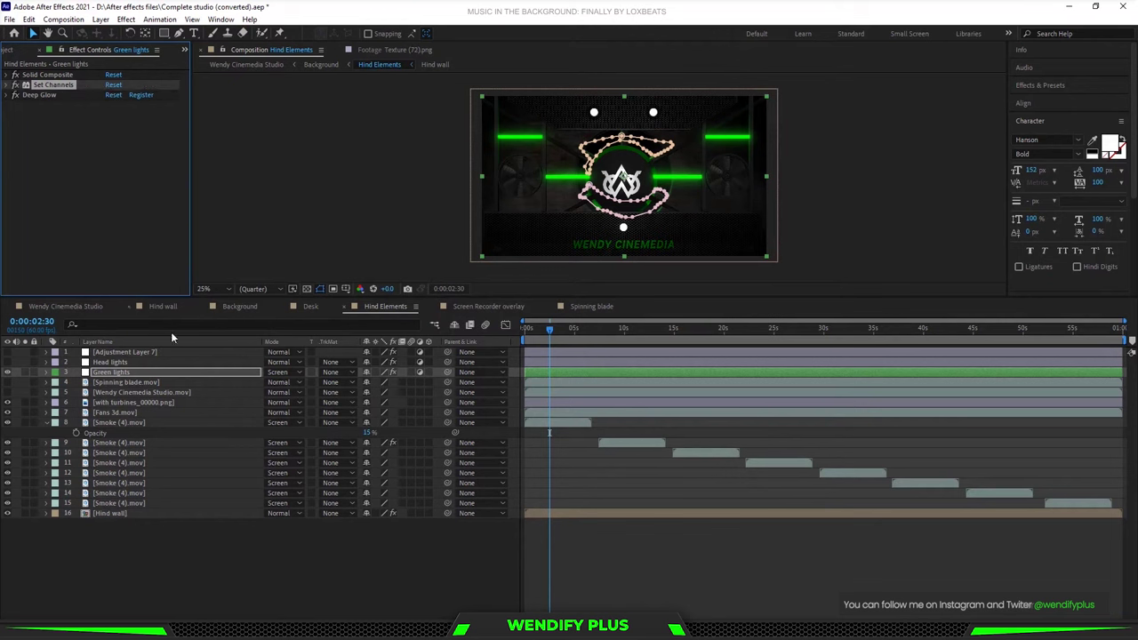
click(111, 363)
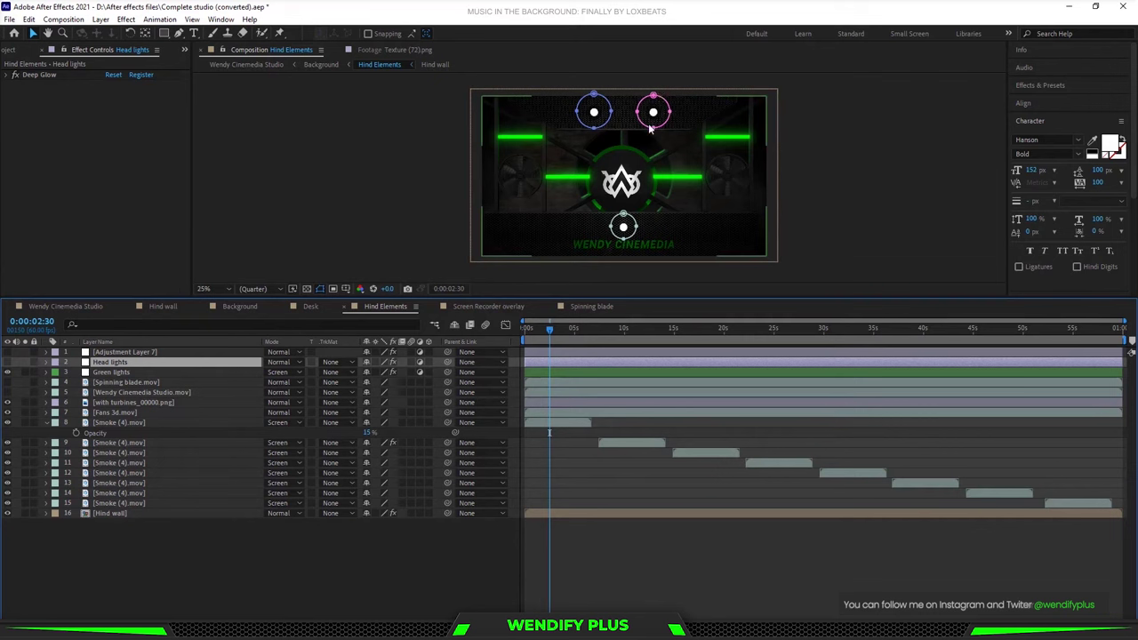
click(38, 76)
click(8, 76)
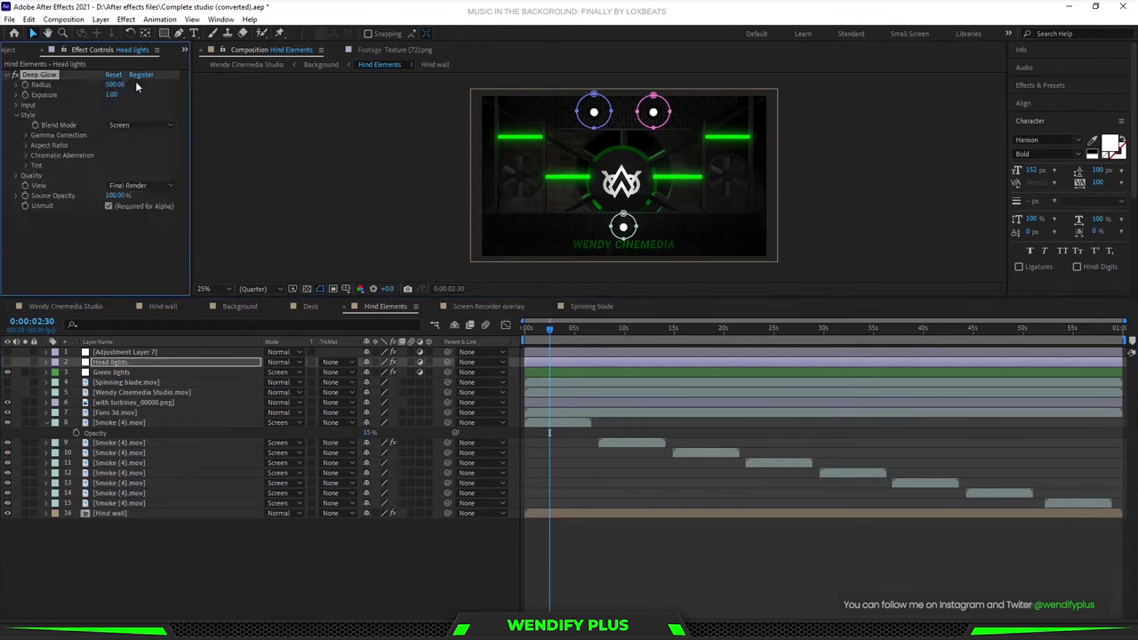
click(8, 75)
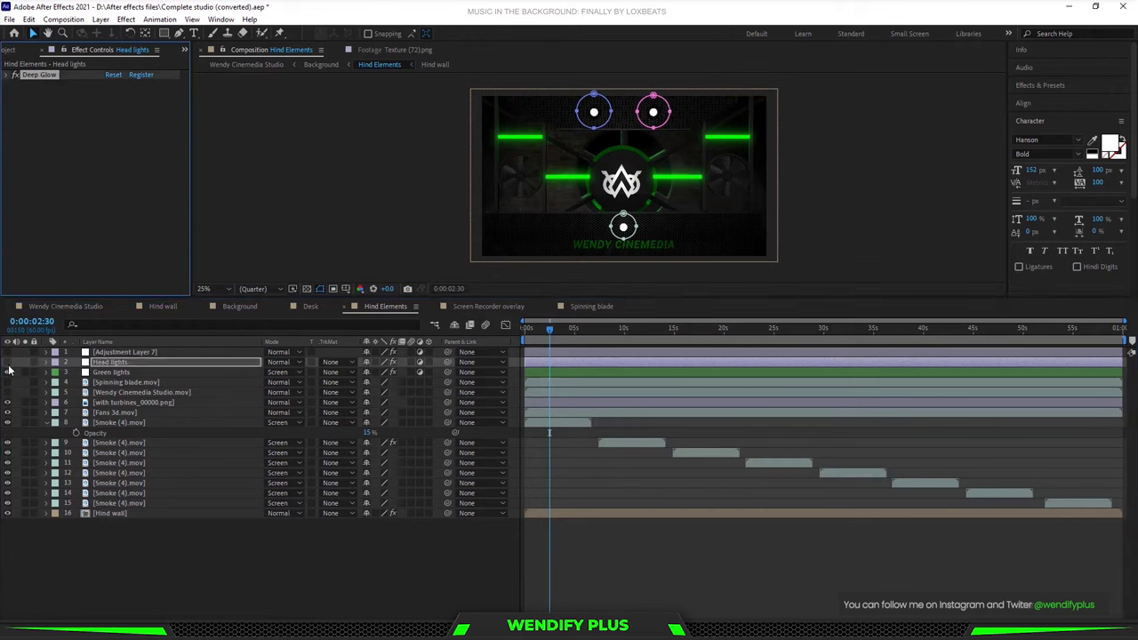
click(800, 192)
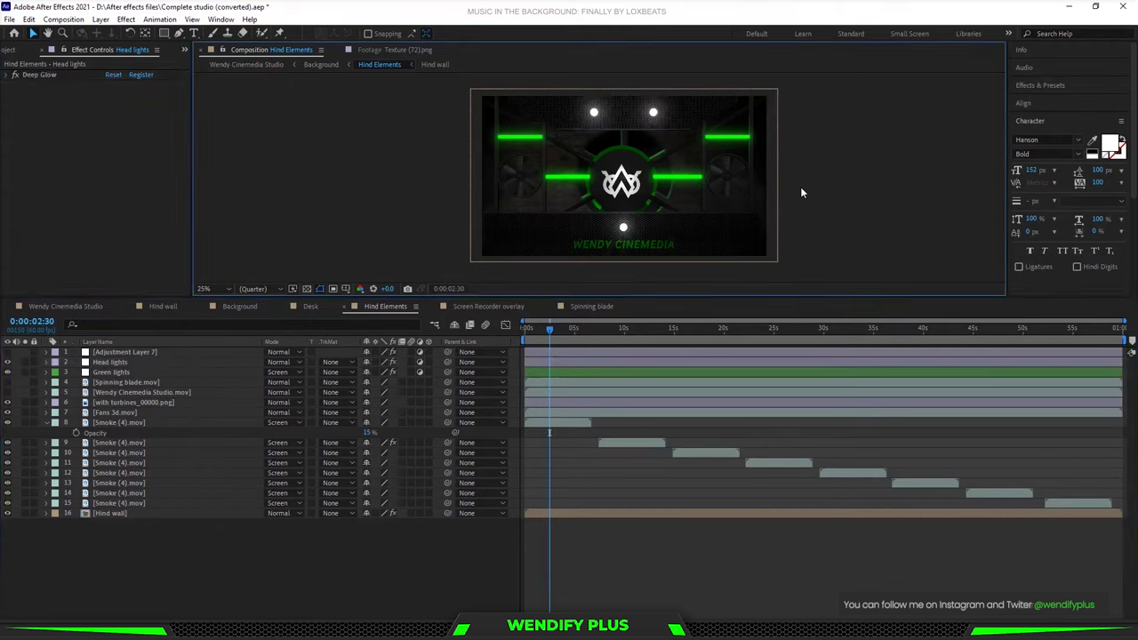
click(737, 122)
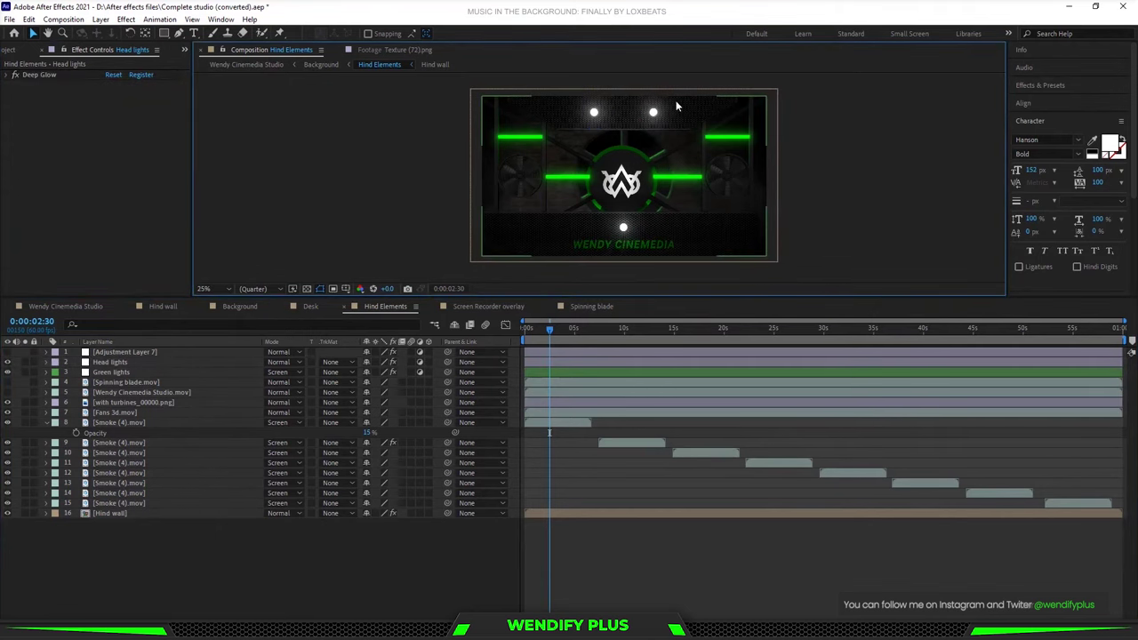
key(period)
key(comma)
key(F2)
Scrub the opening seconds, turn on Wendy Cinemedia Studio.mov, and switch to the Wendy Cinemedia Studio comp.
drag(551, 331, 502, 332)
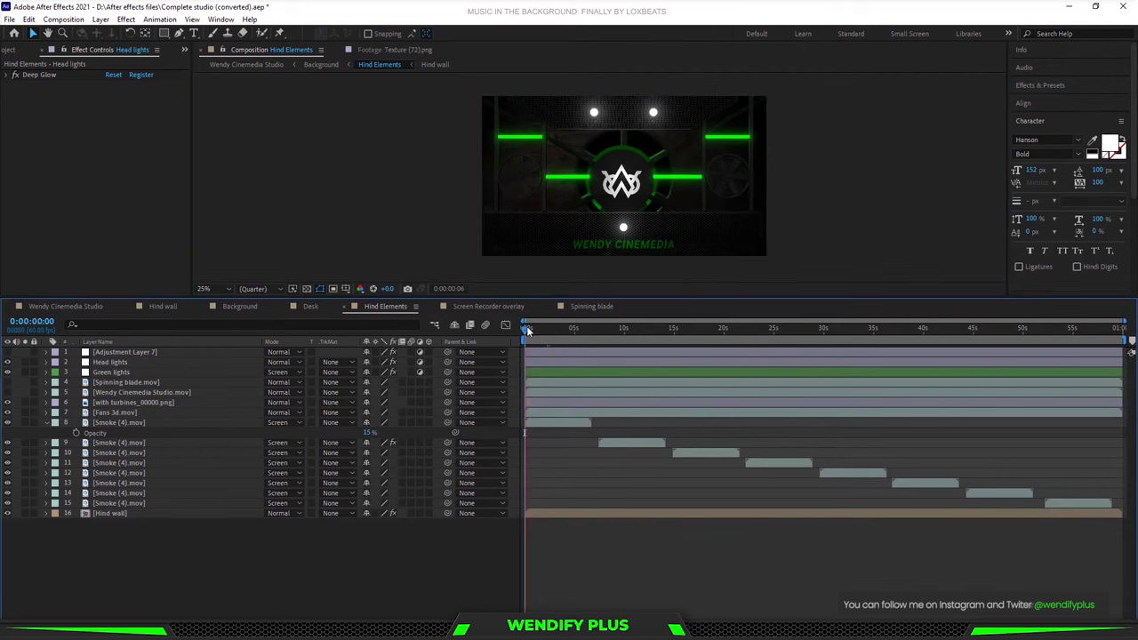
mouse_move(529, 330)
mouse_down()
mouse_move(692, 334)
mouse_move(512, 334)
mouse_up()
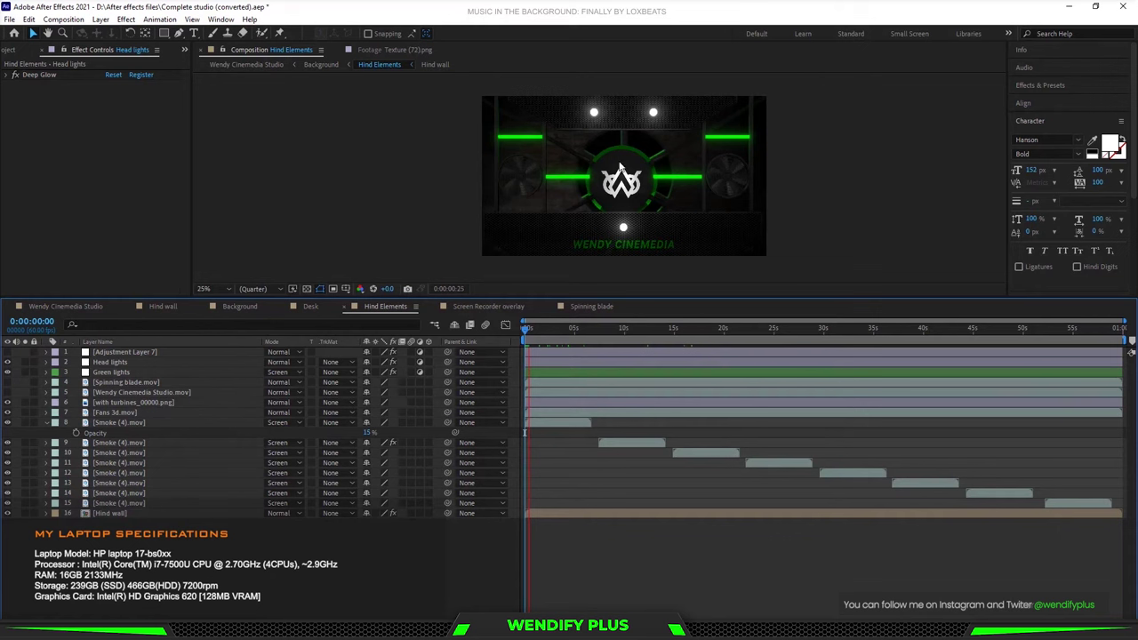
click(112, 393)
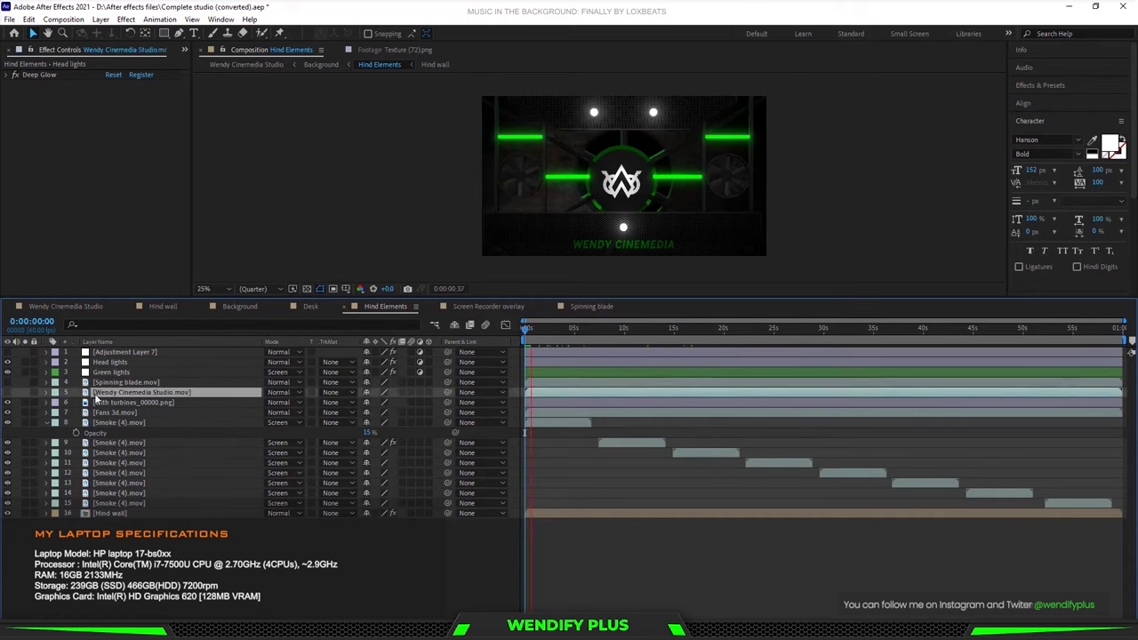
click(7, 396)
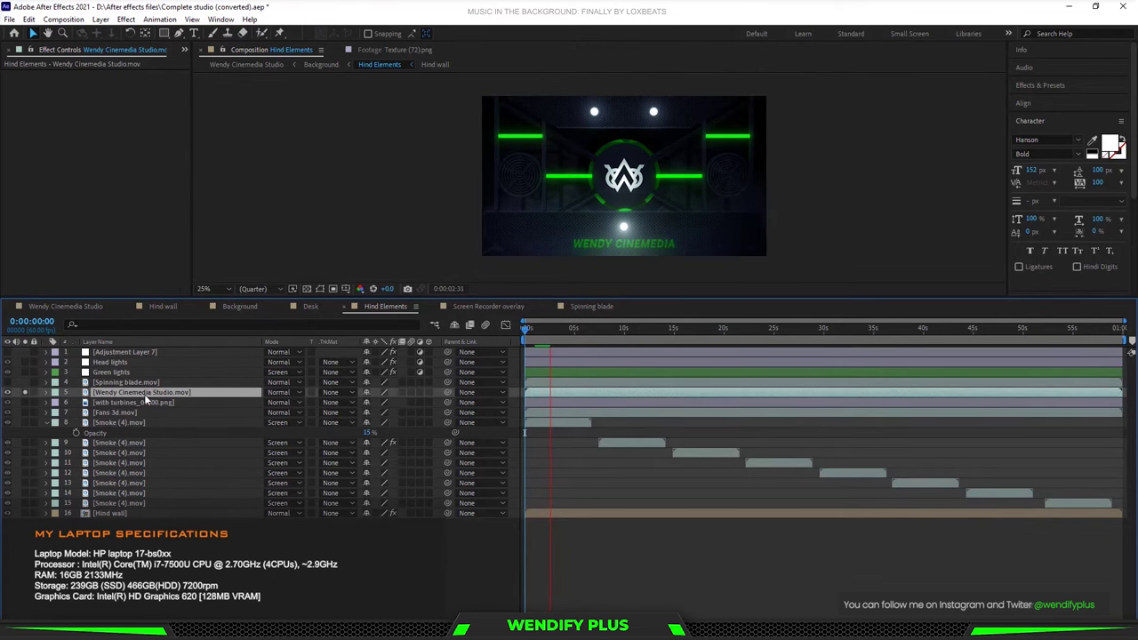
click(64, 306)
drag(457, 325, 449, 327)
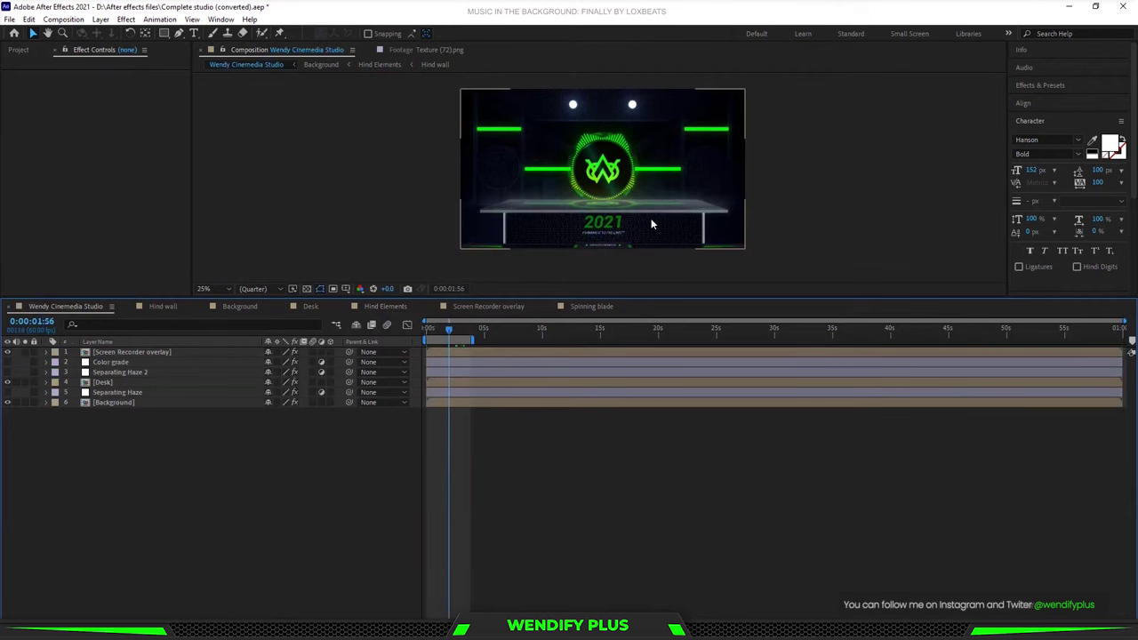
Open the Desk composition, enlarge the viewer, and zoom the preview to 100%.
click(309, 308)
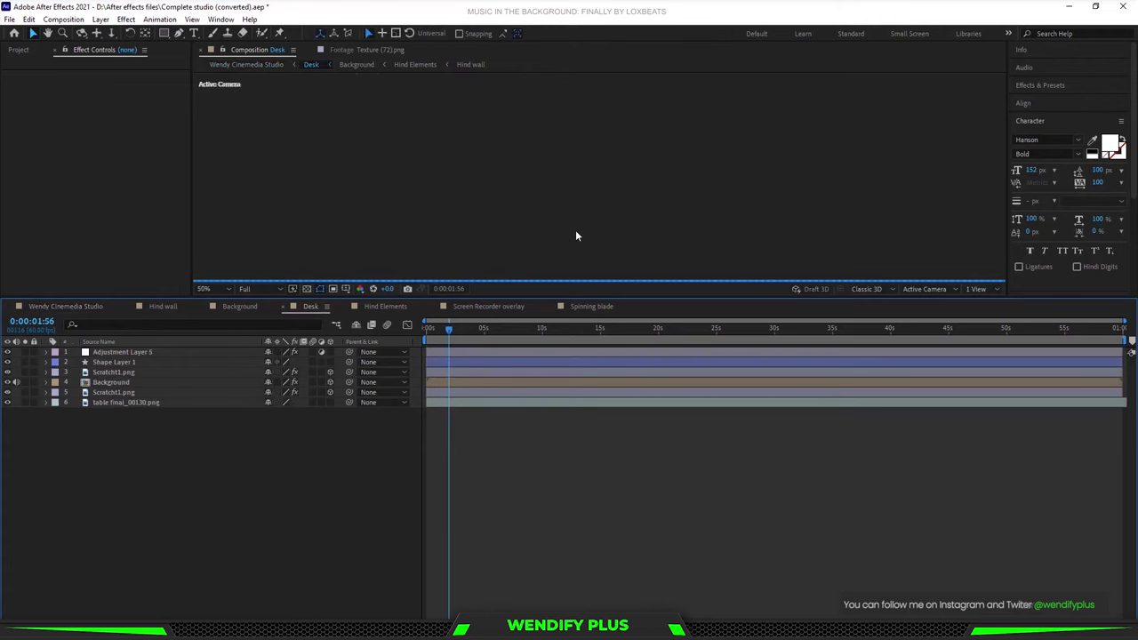
drag(533, 294, 534, 392)
click(584, 208)
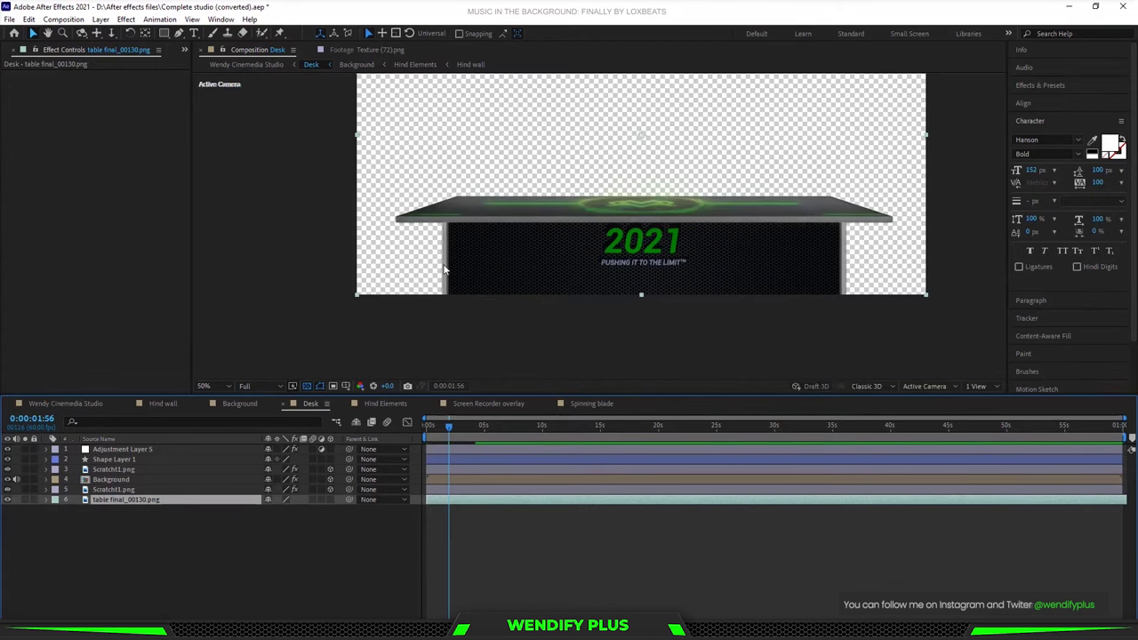
key(period)
key(period)
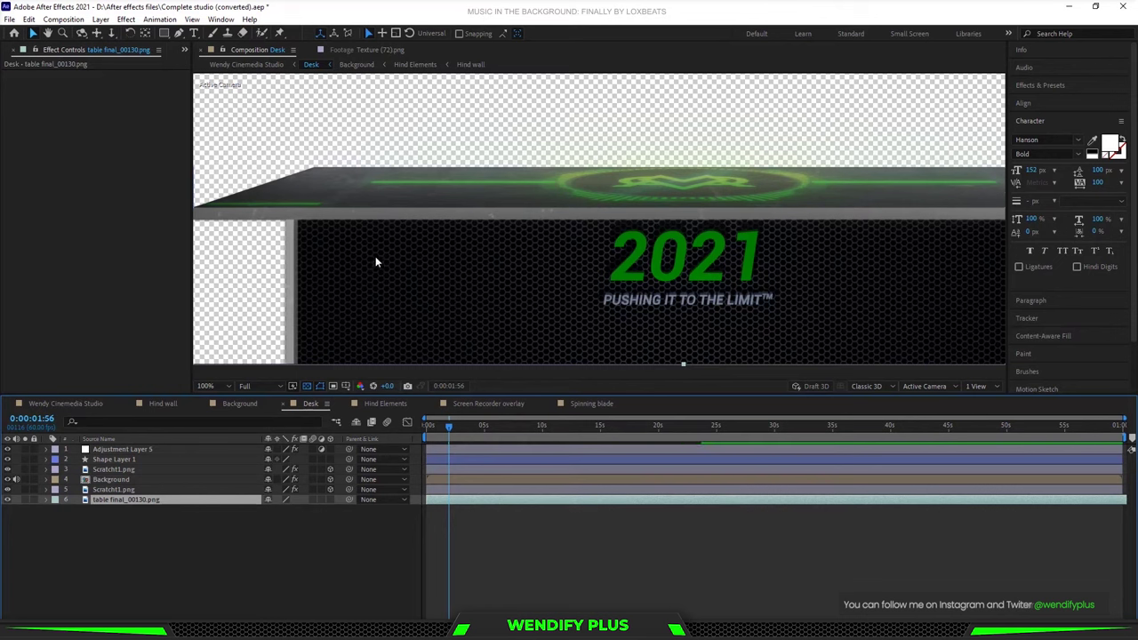
Change the upper Scratch1.png layer's blend mode from Screen to Normal.
click(113, 489)
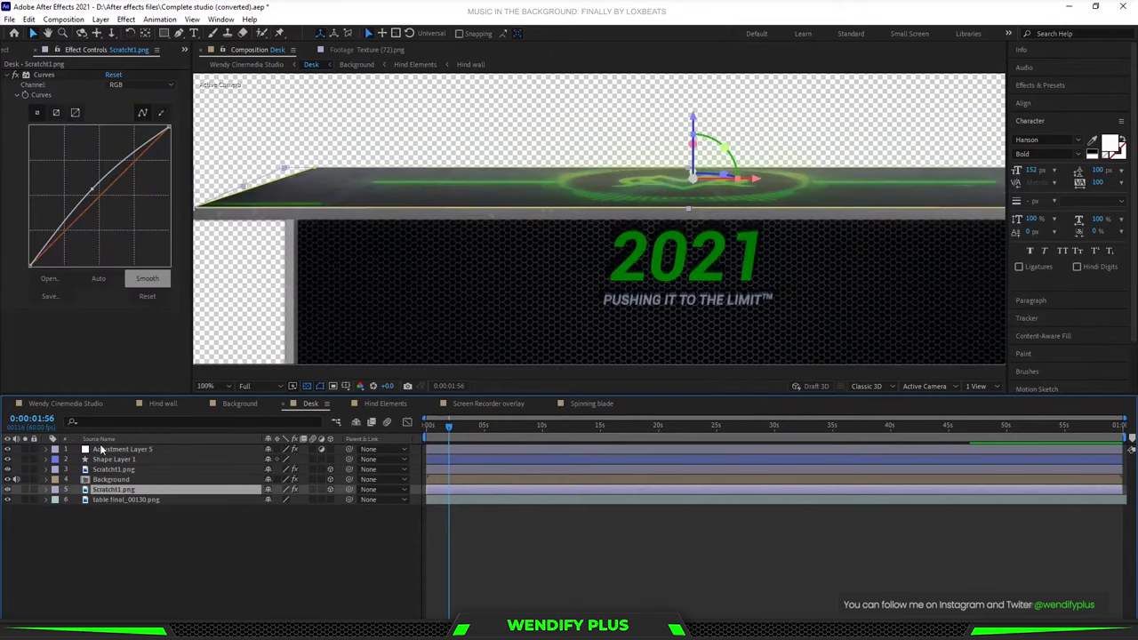
click(113, 469)
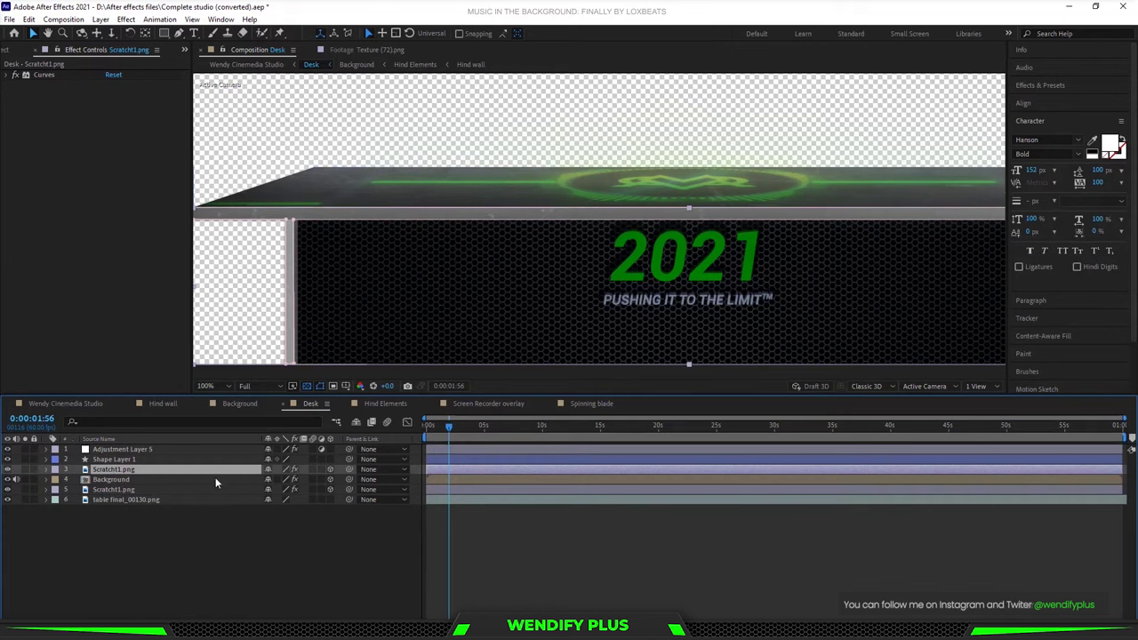
key(F4)
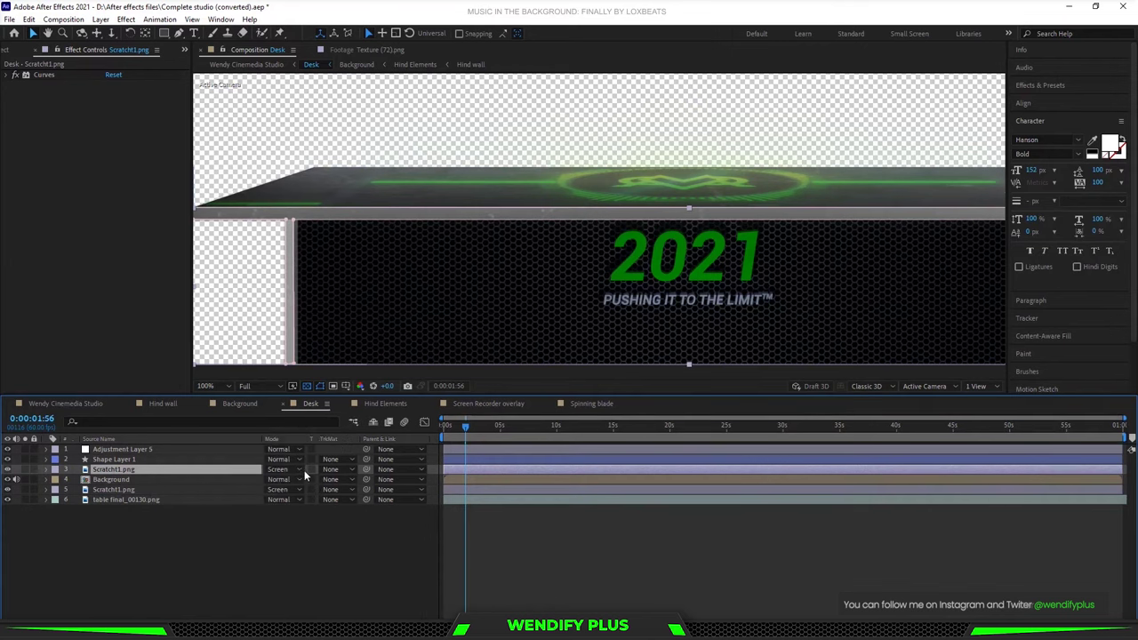
click(304, 474)
click(359, 121)
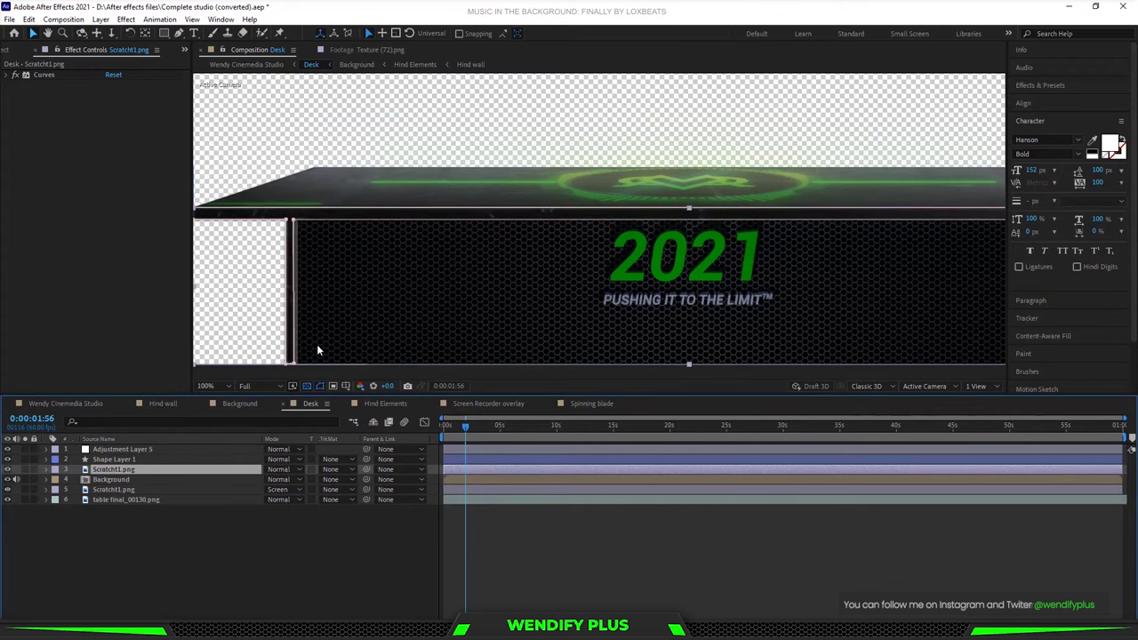
key(ctrl+shift+c)
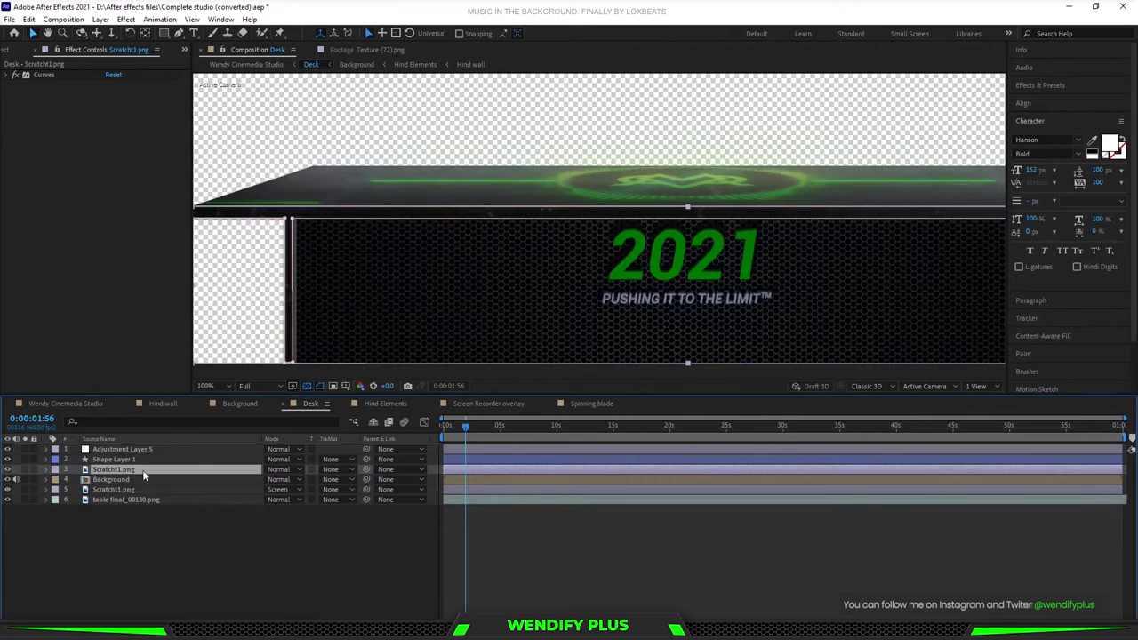
Expand the upper Scratch1.png layer and test inverting Mask 1, then turn the inversion back off.
click(47, 471)
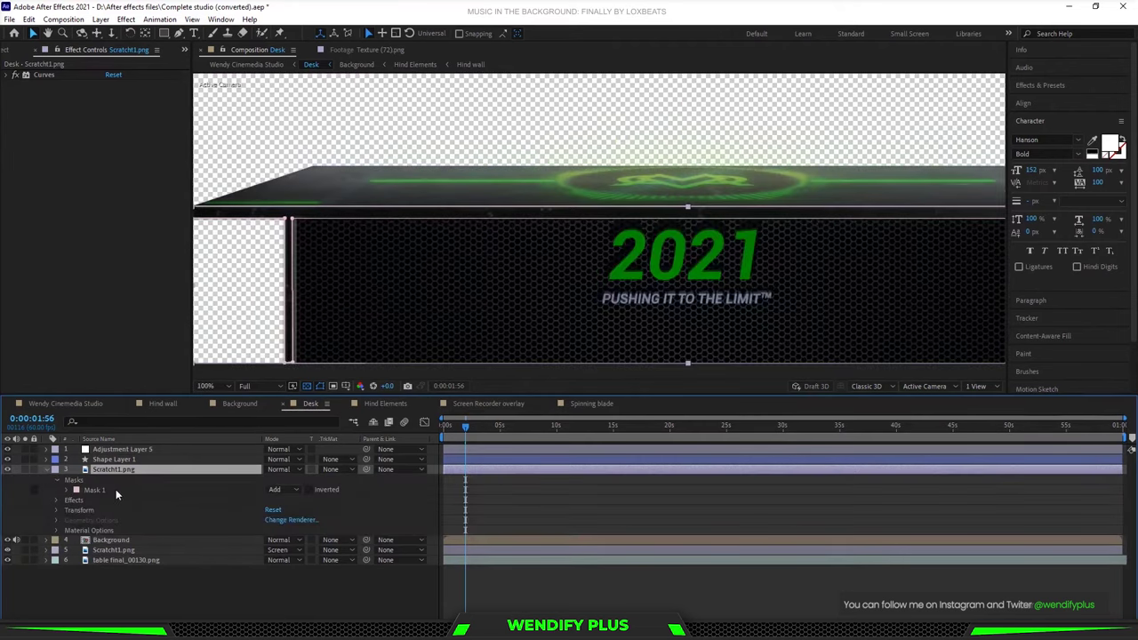
click(310, 489)
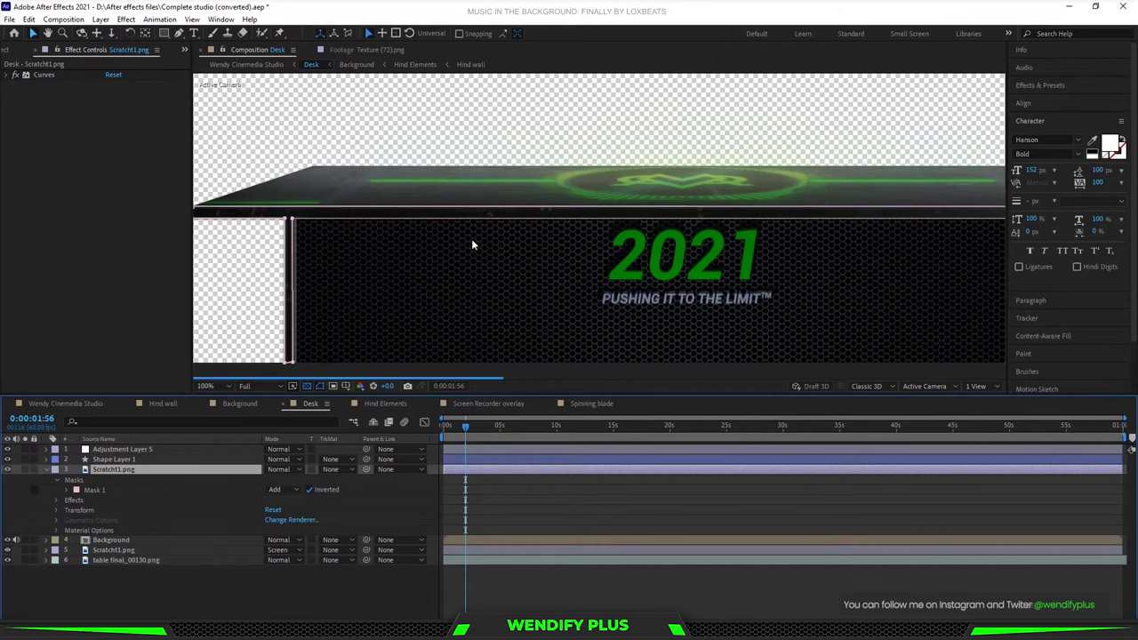
scroll(471, 238, down, 4)
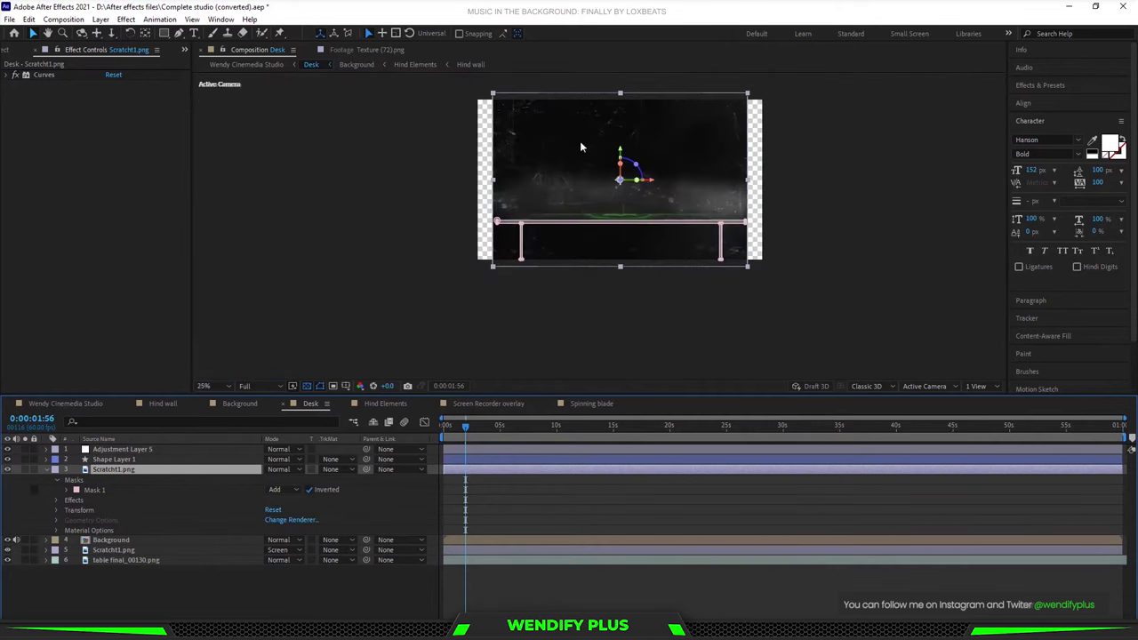
scroll(619, 160, up, 4)
scroll(471, 140, down, 2)
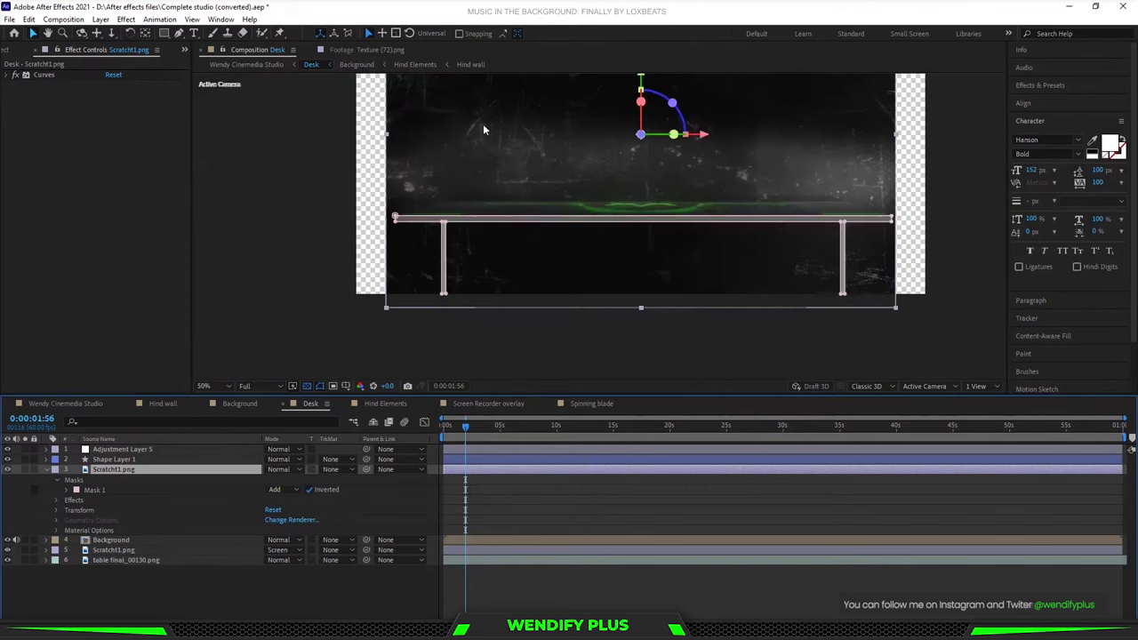
scroll(516, 122, down, 1)
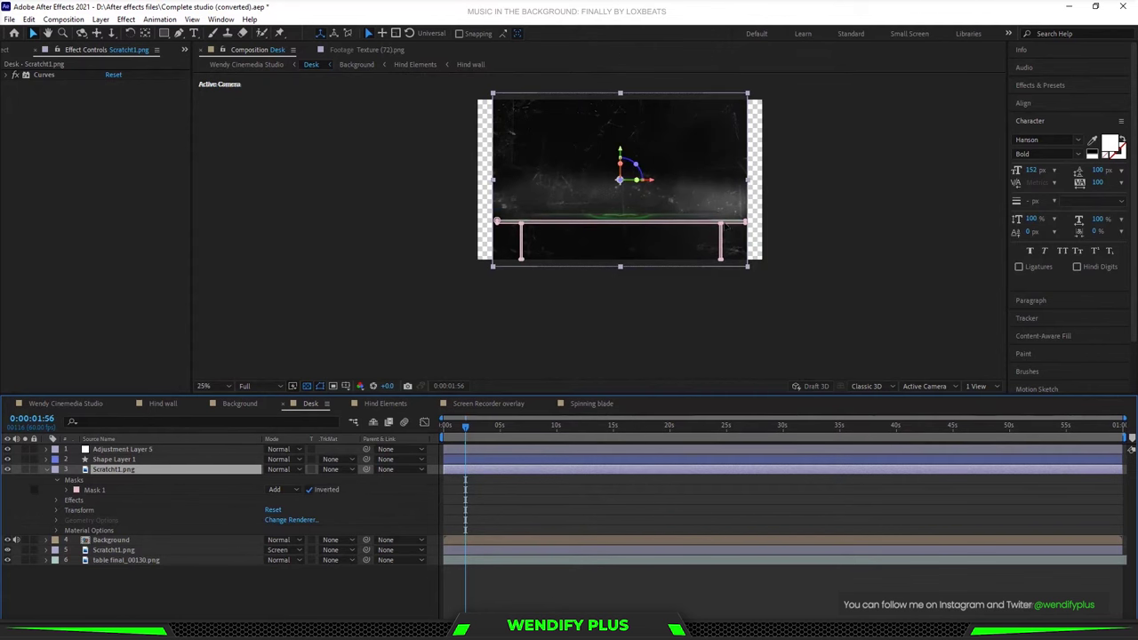
scroll(613, 228, up, 3)
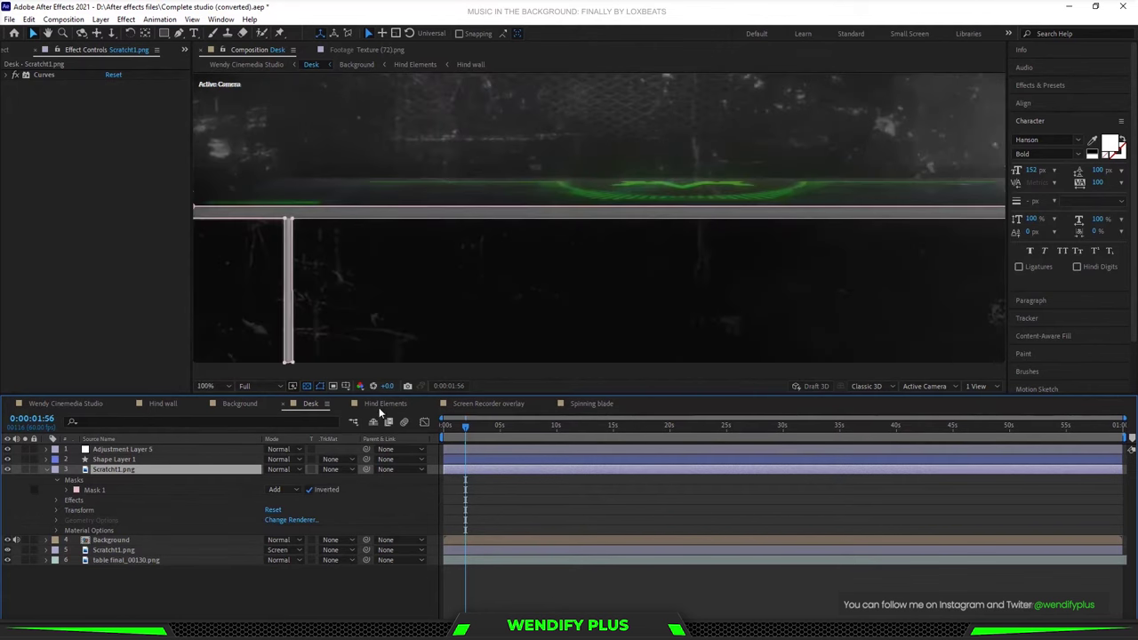
click(310, 491)
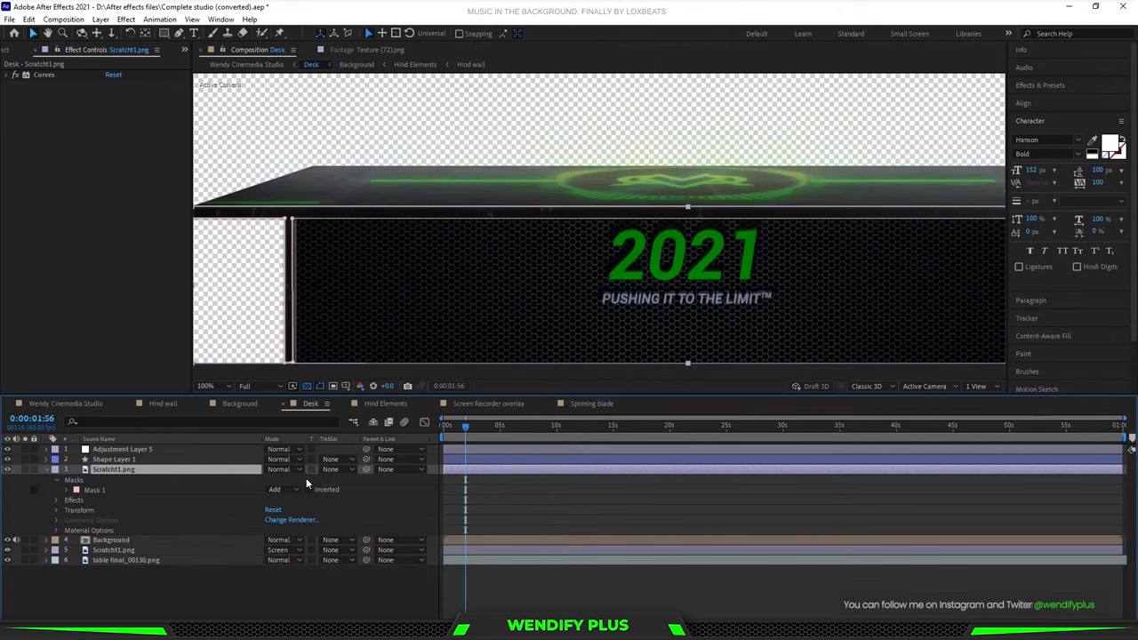
Set the upper Scratch1.png layer's blend mode to Screen and collapse its properties.
click(299, 469)
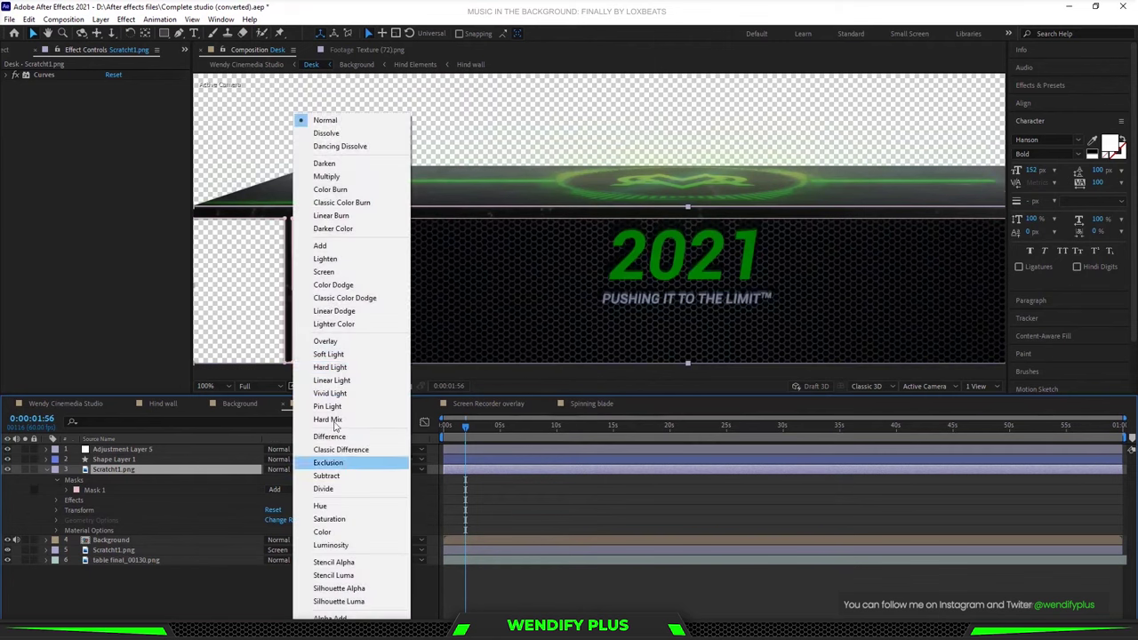
click(363, 272)
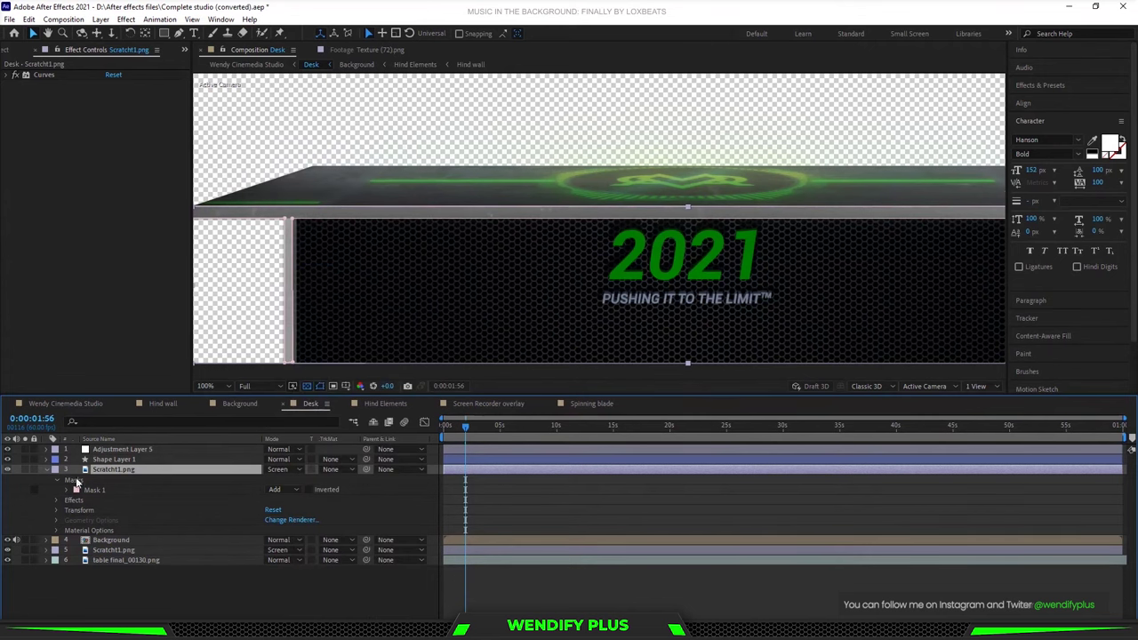
click(48, 470)
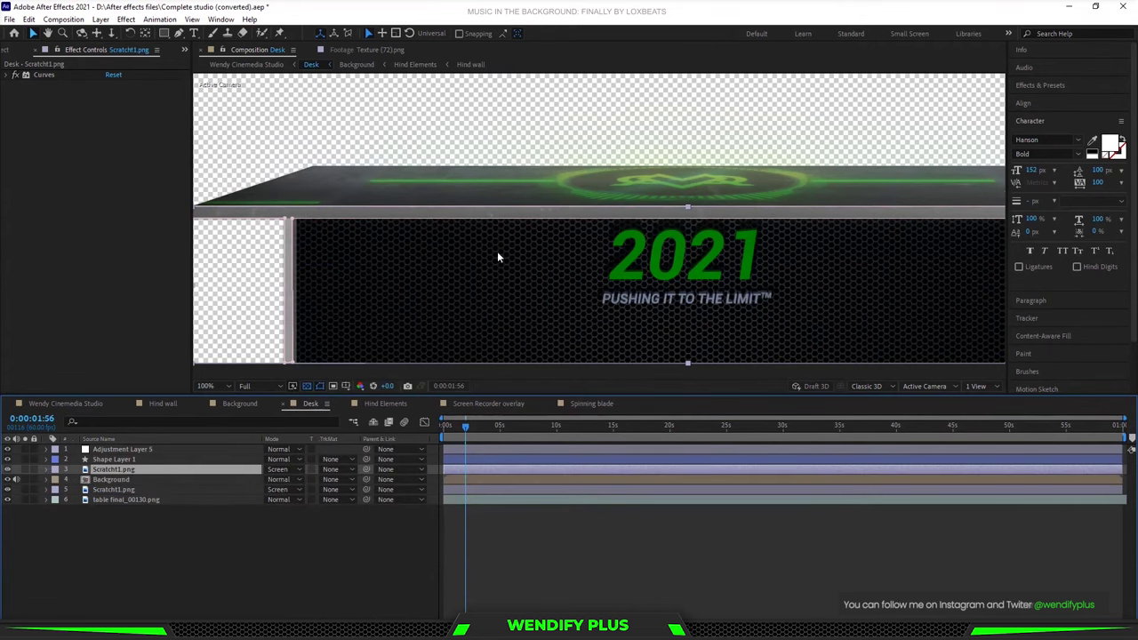
scroll(496, 251, down, 1)
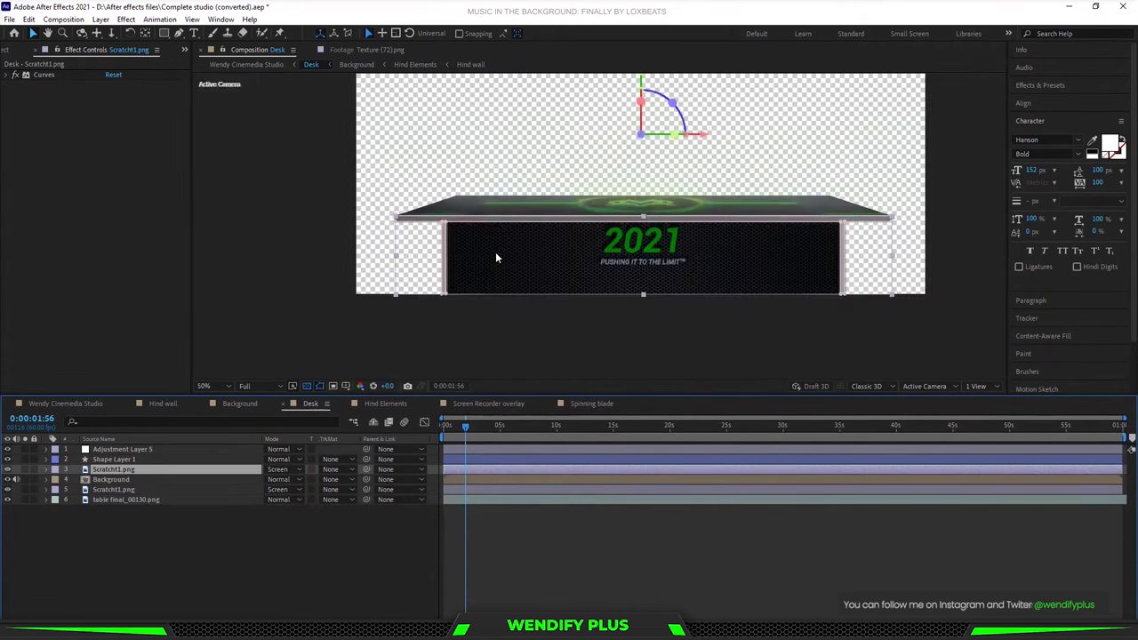
click(259, 521)
scroll(443, 220, up, 2)
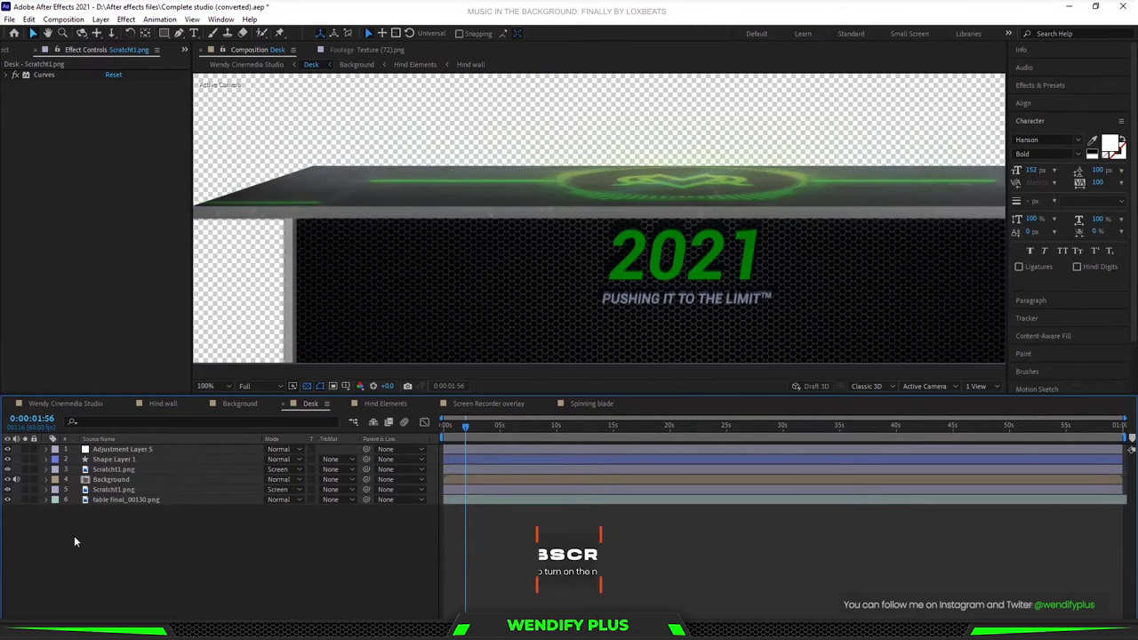
Toggle the table final_00130.png and lower Scratch1.png layers off and on to compare the desk.
click(109, 500)
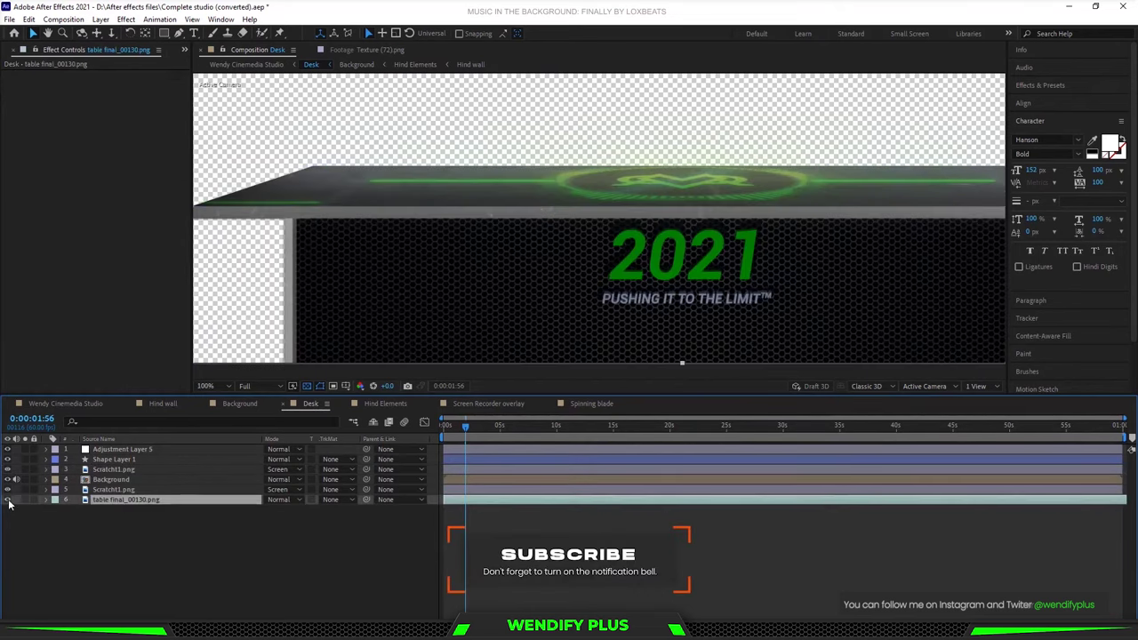
click(9, 503)
click(9, 504)
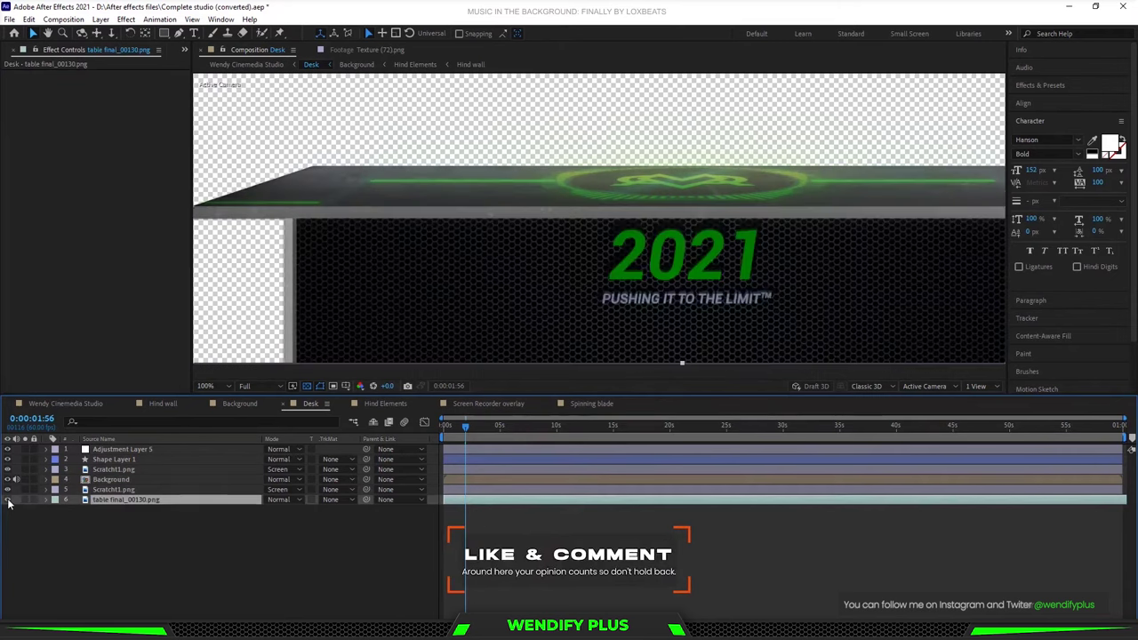
click(105, 490)
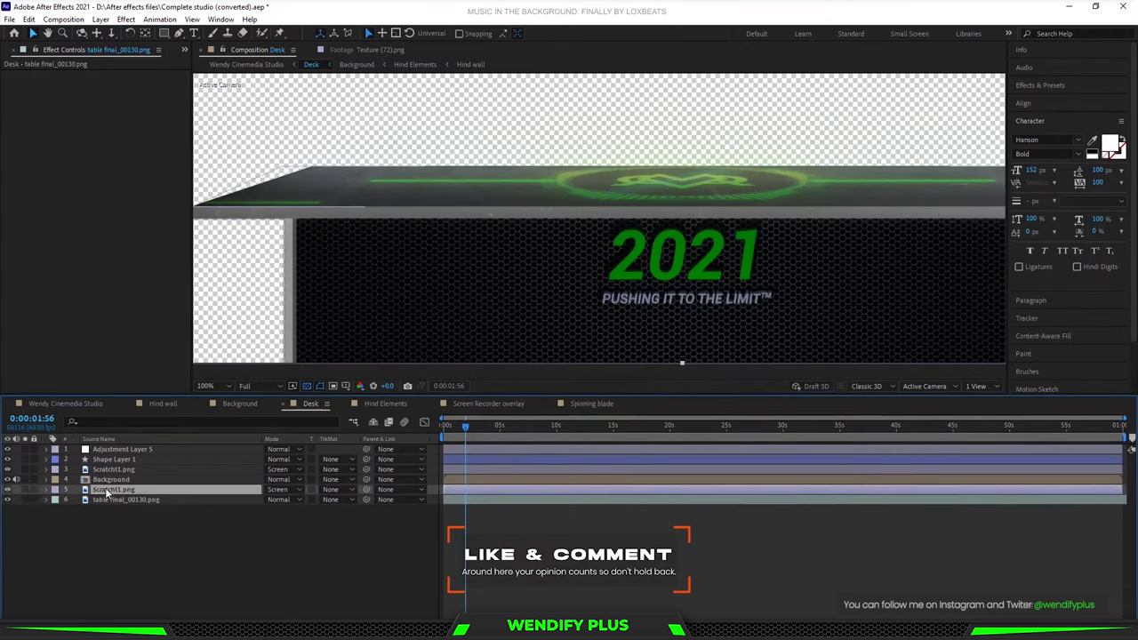
click(9, 492)
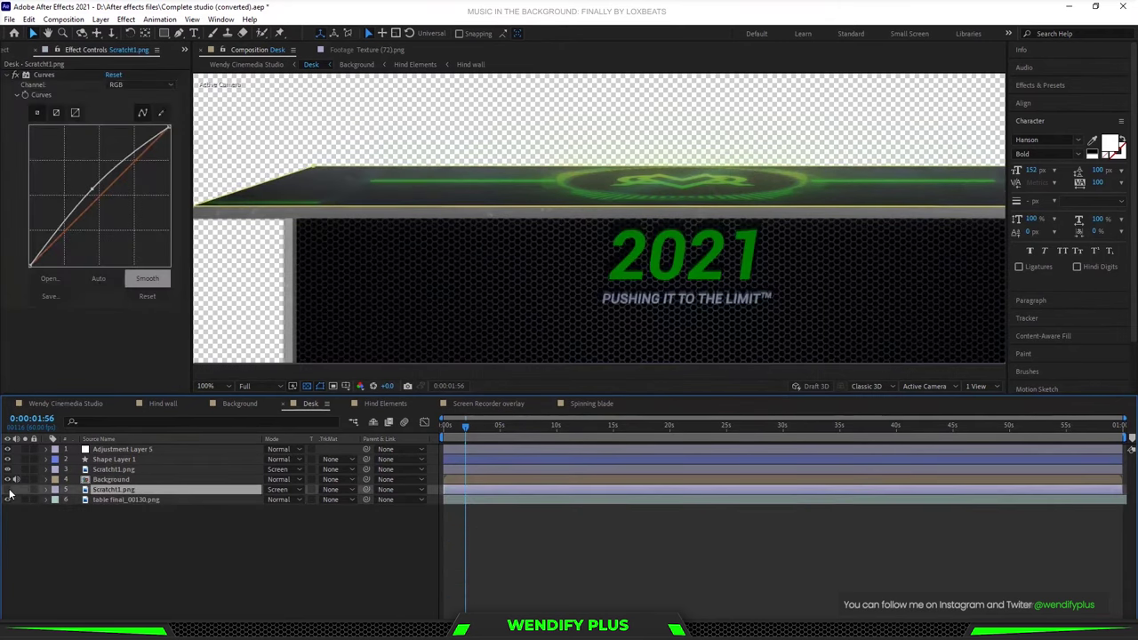
click(9, 490)
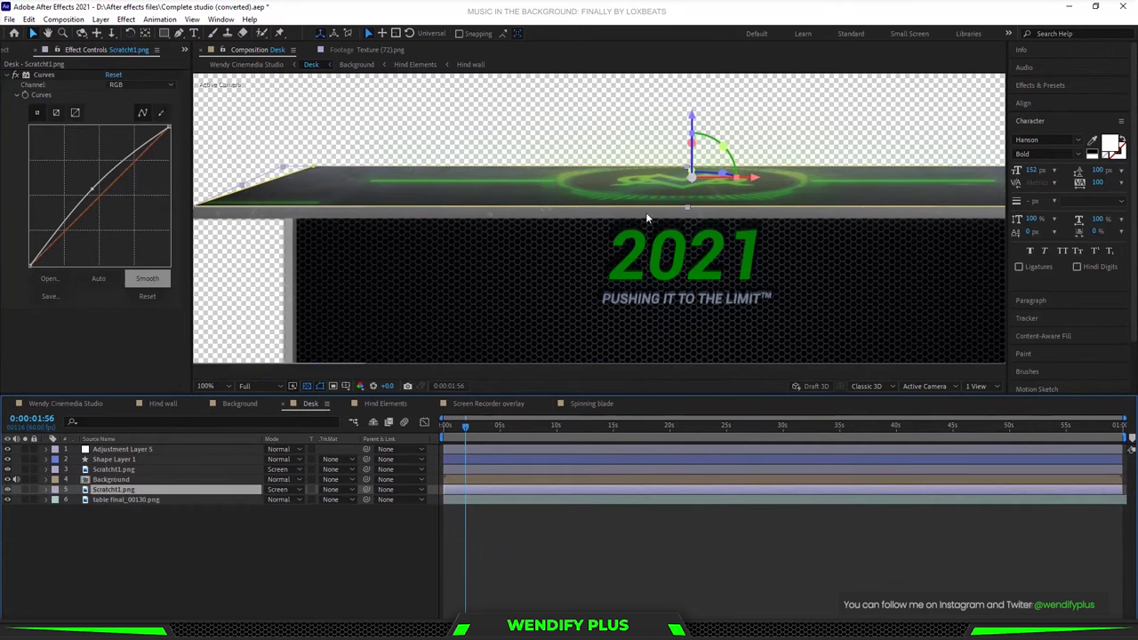
key(comma)
Compare the lower Scratch1.png layer in Normal mode, then set it back to Screen.
click(298, 490)
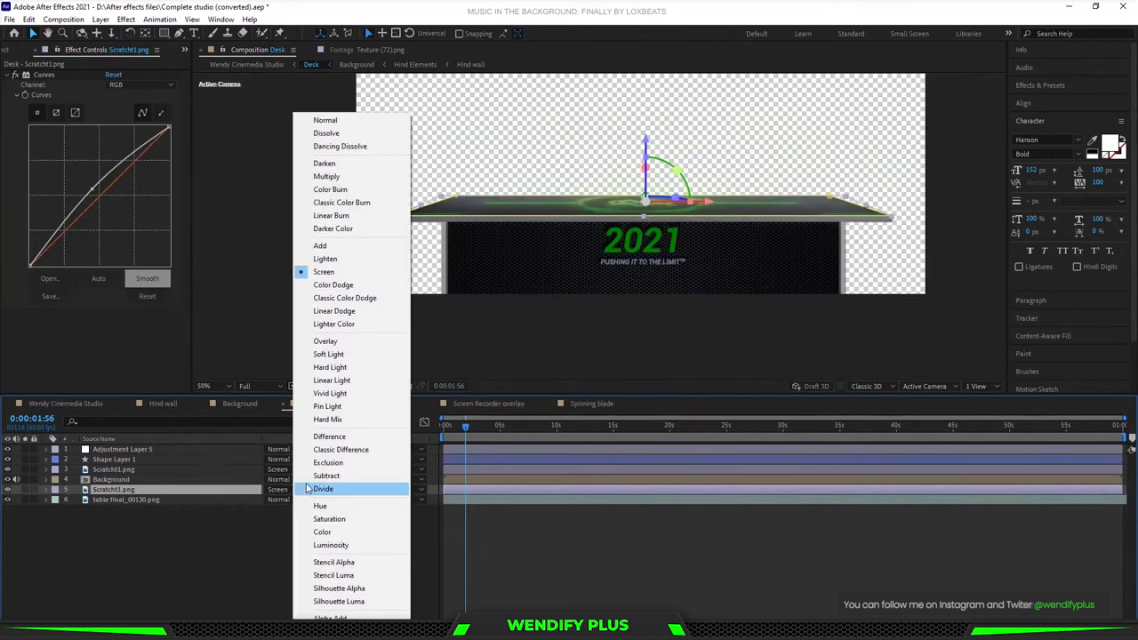
click(326, 120)
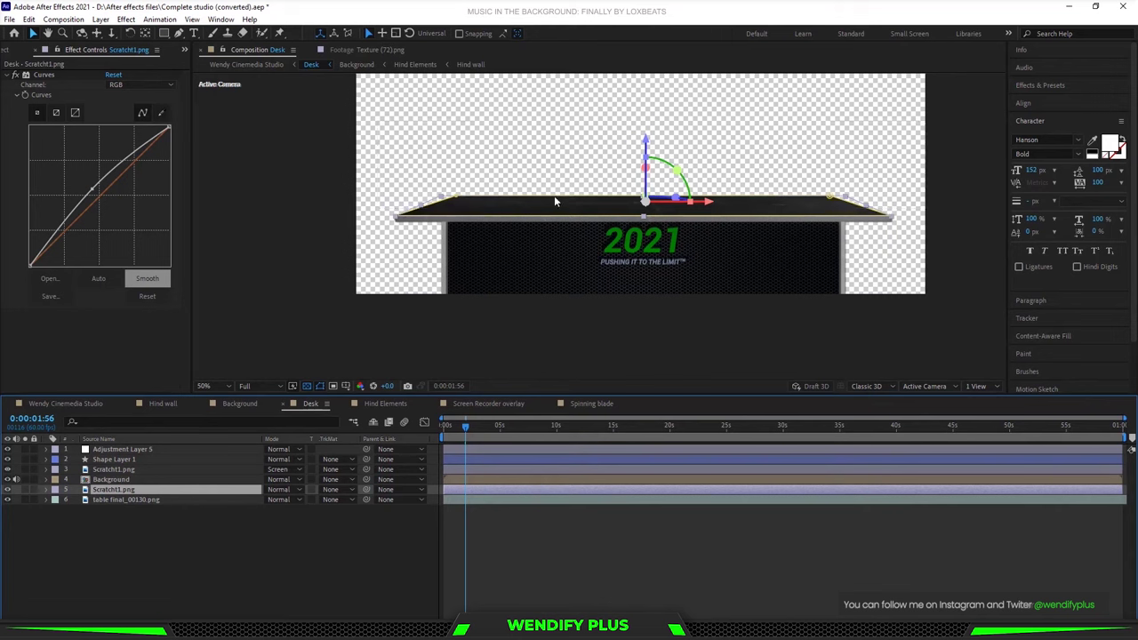
click(293, 489)
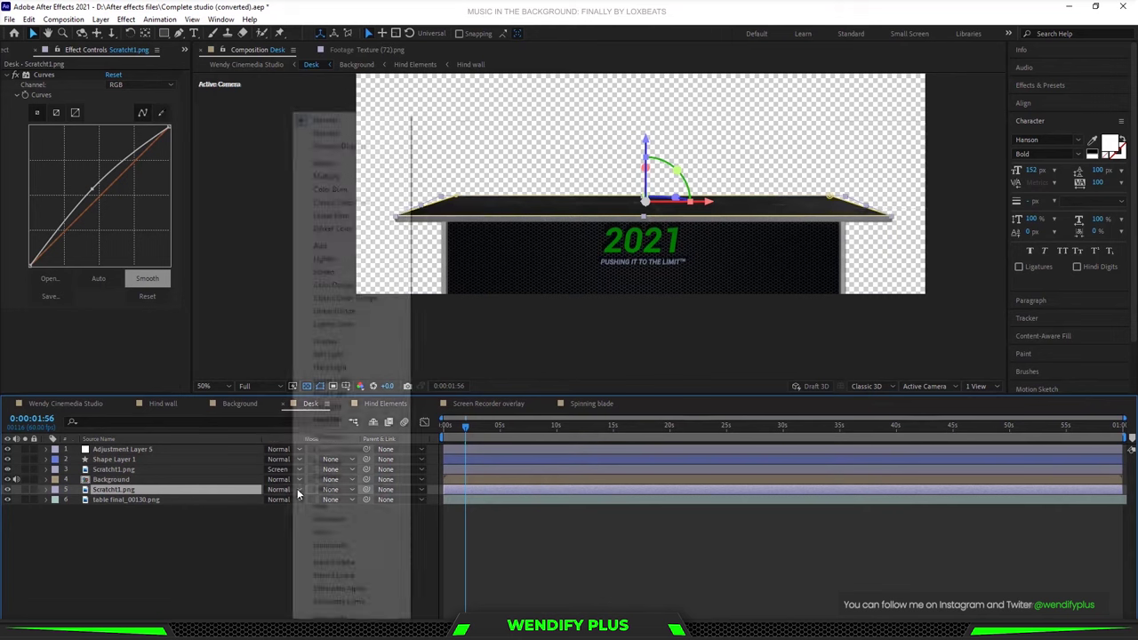
click(340, 271)
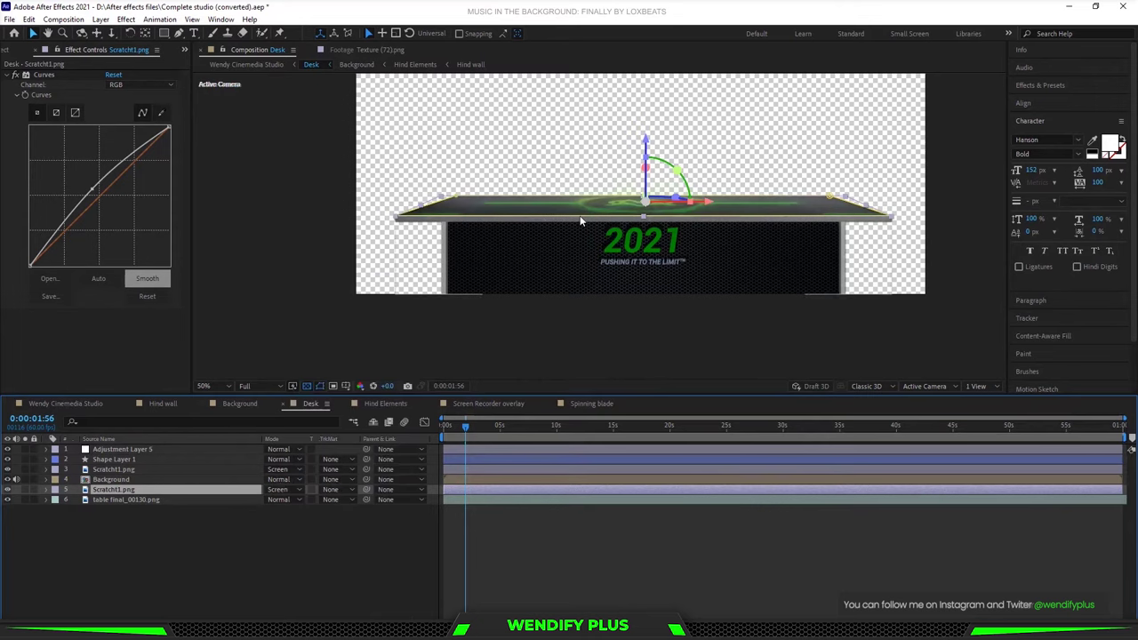
scroll(580, 221, up, 4)
scroll(580, 220, down, 4)
click(105, 460)
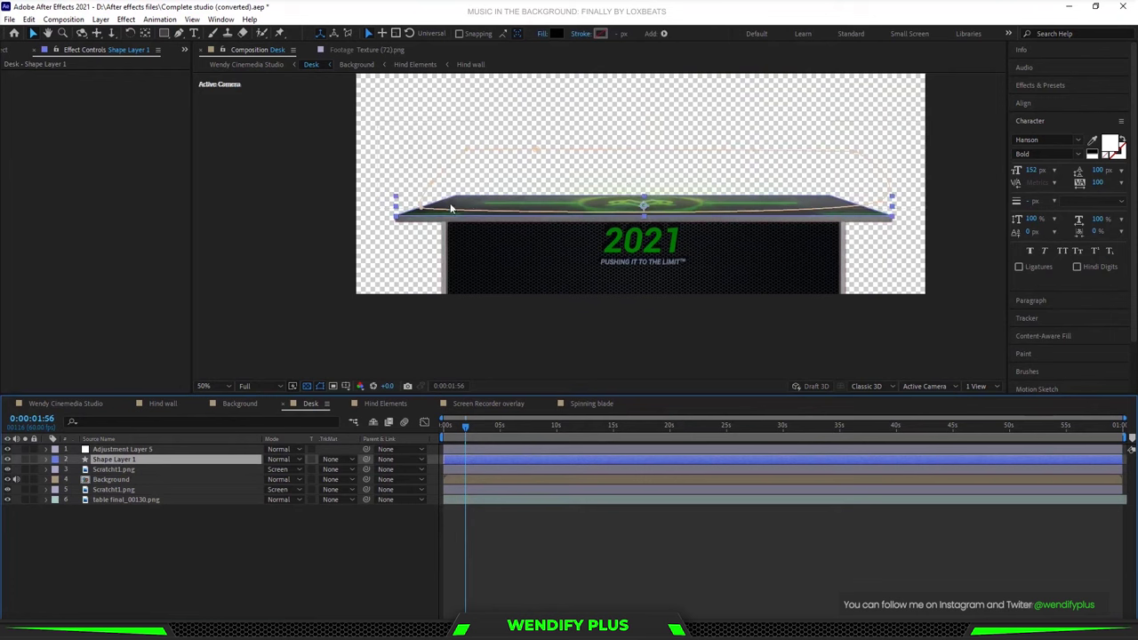
click(164, 451)
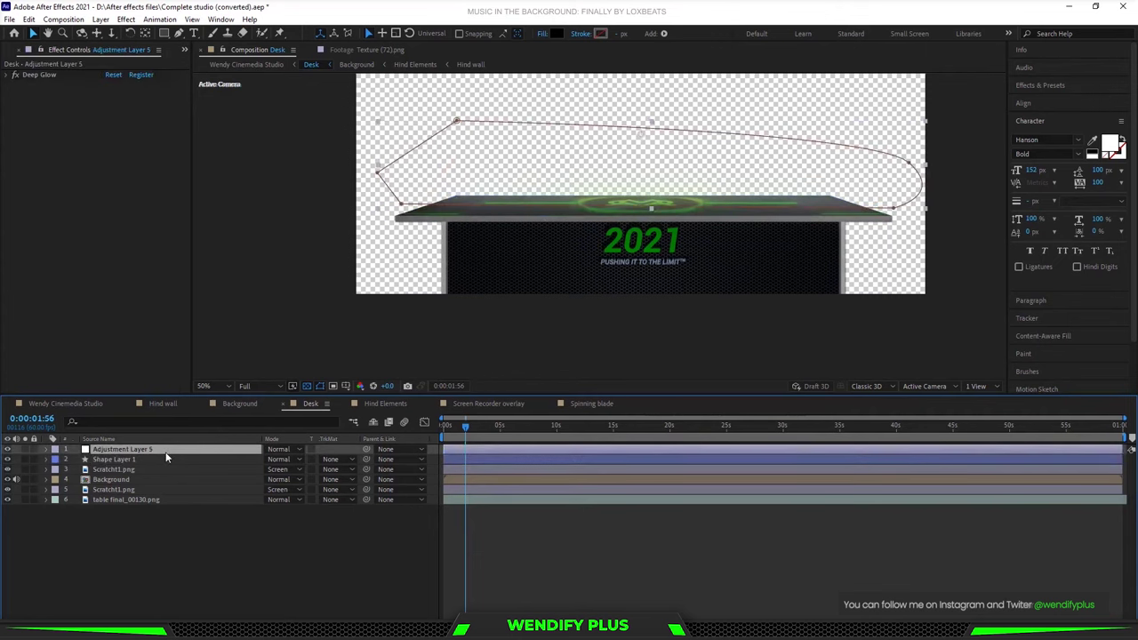
click(151, 459)
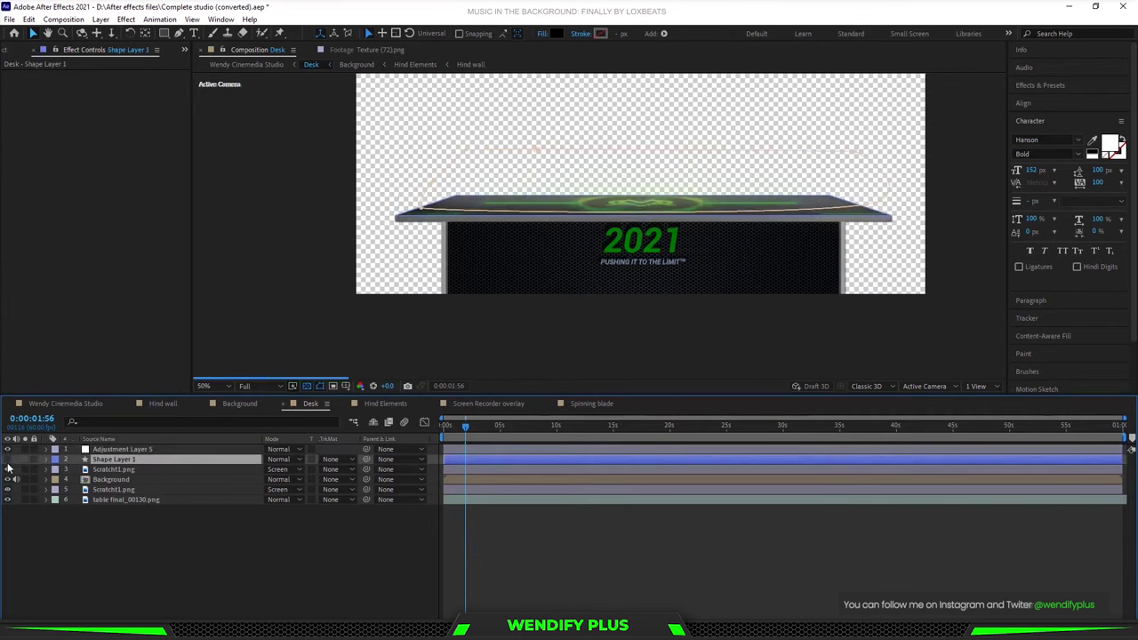
key(slash)
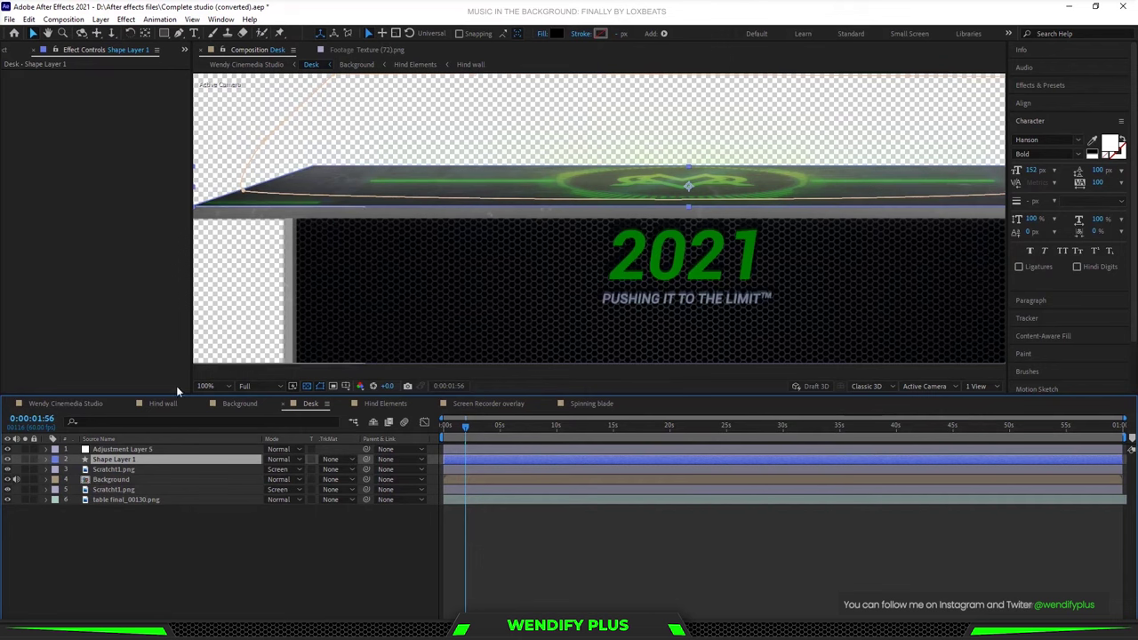
click(46, 460)
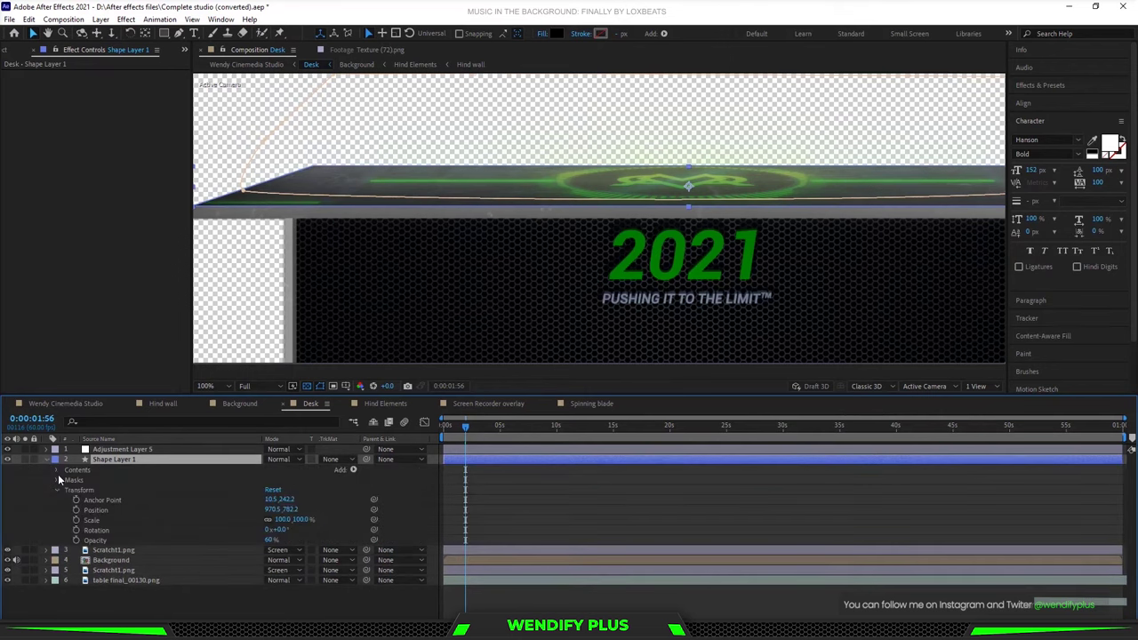
click(58, 491)
click(57, 480)
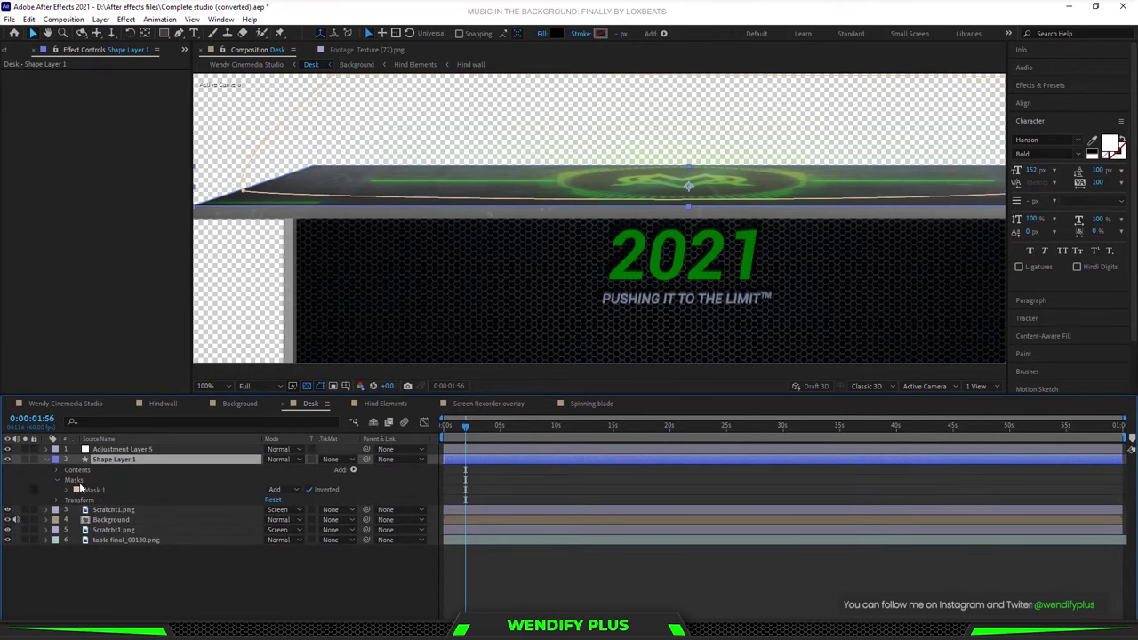
click(67, 491)
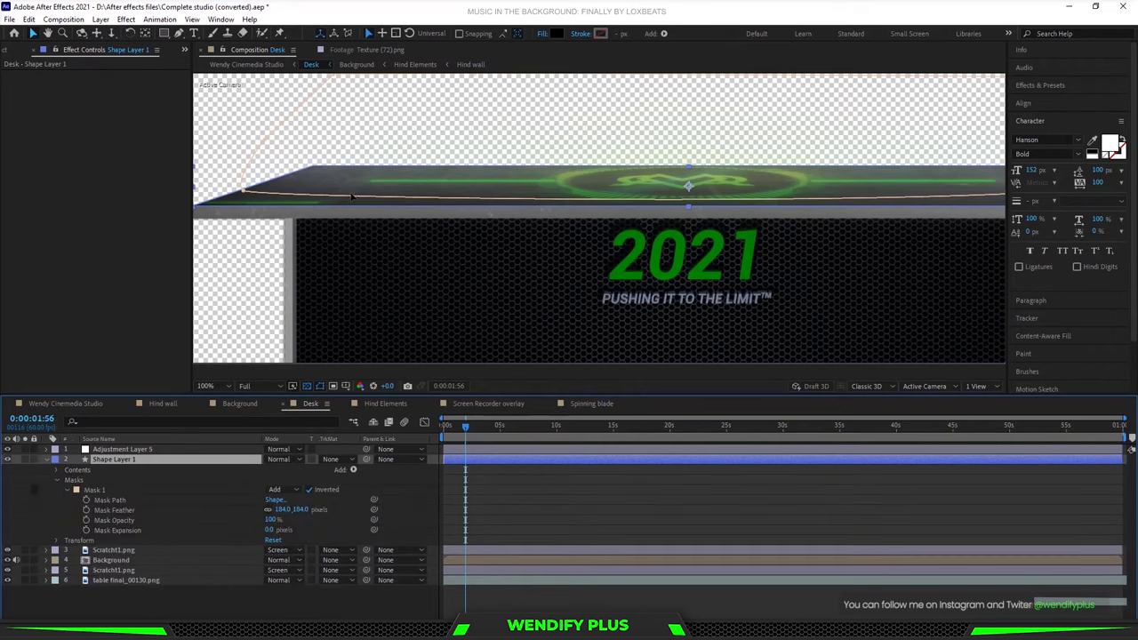
click(47, 459)
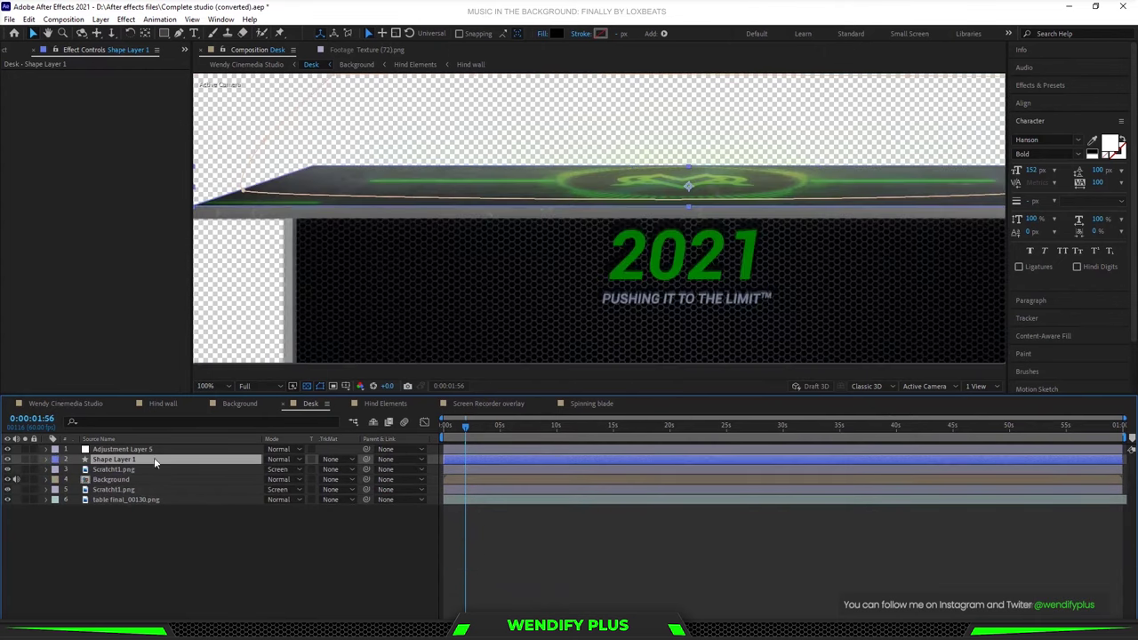
click(7, 459)
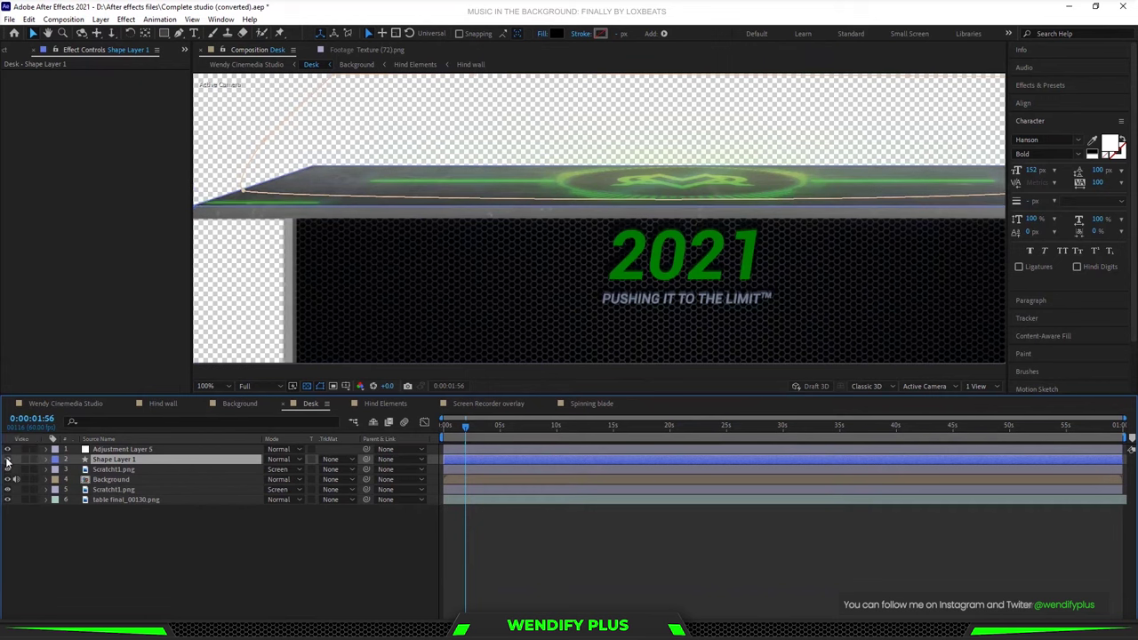
click(7, 460)
click(7, 459)
click(7, 460)
click(7, 460)
click(7, 459)
click(114, 596)
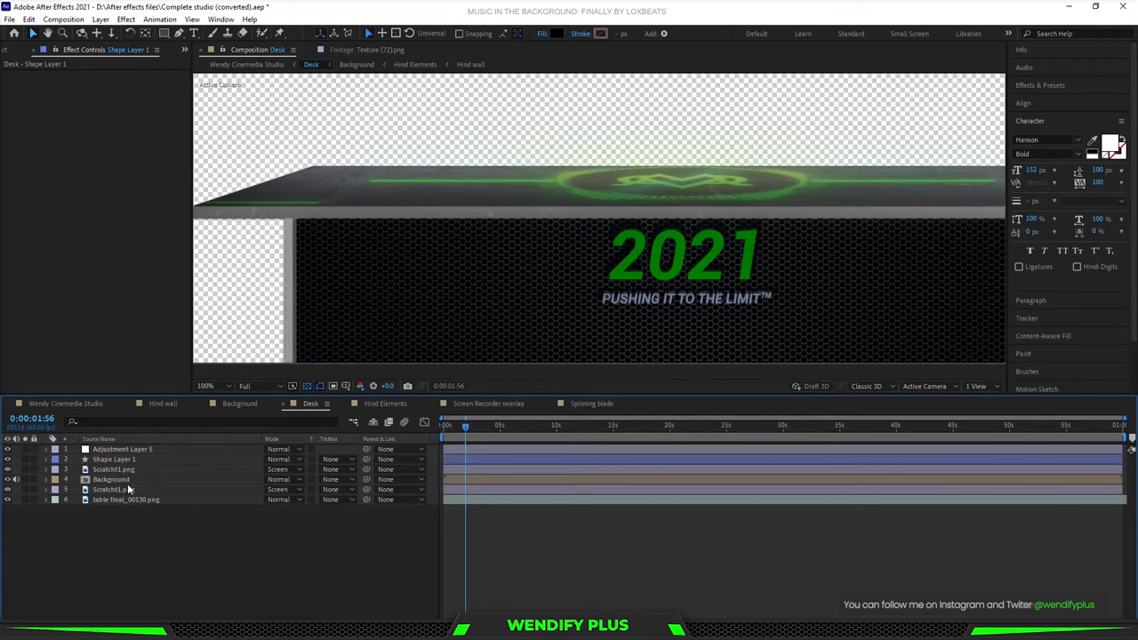
Compare Adjustment Layer 5's Deep Glow (Radius 277, Exposure 1.00, Screen) on and off.
click(125, 450)
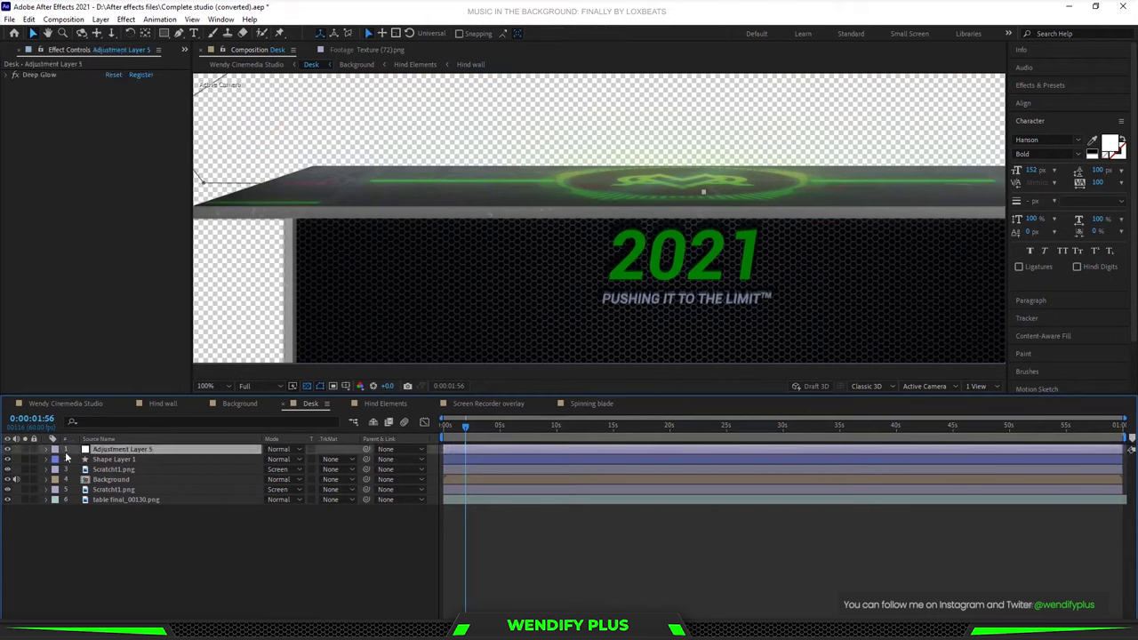
click(8, 450)
click(8, 450)
scroll(747, 166, down, 2)
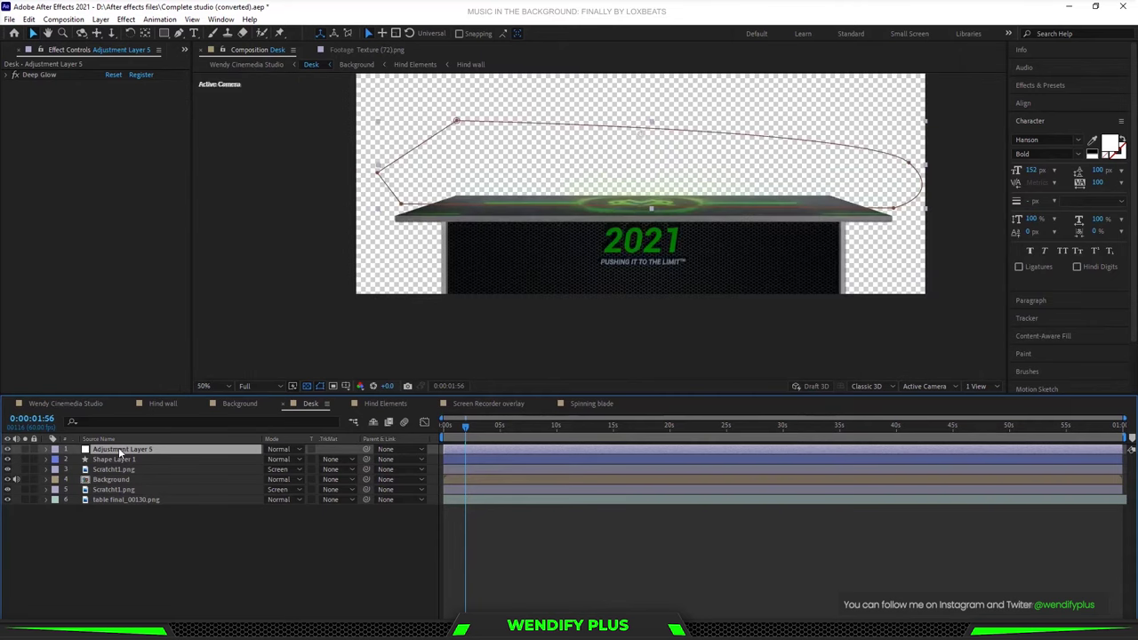
click(14, 74)
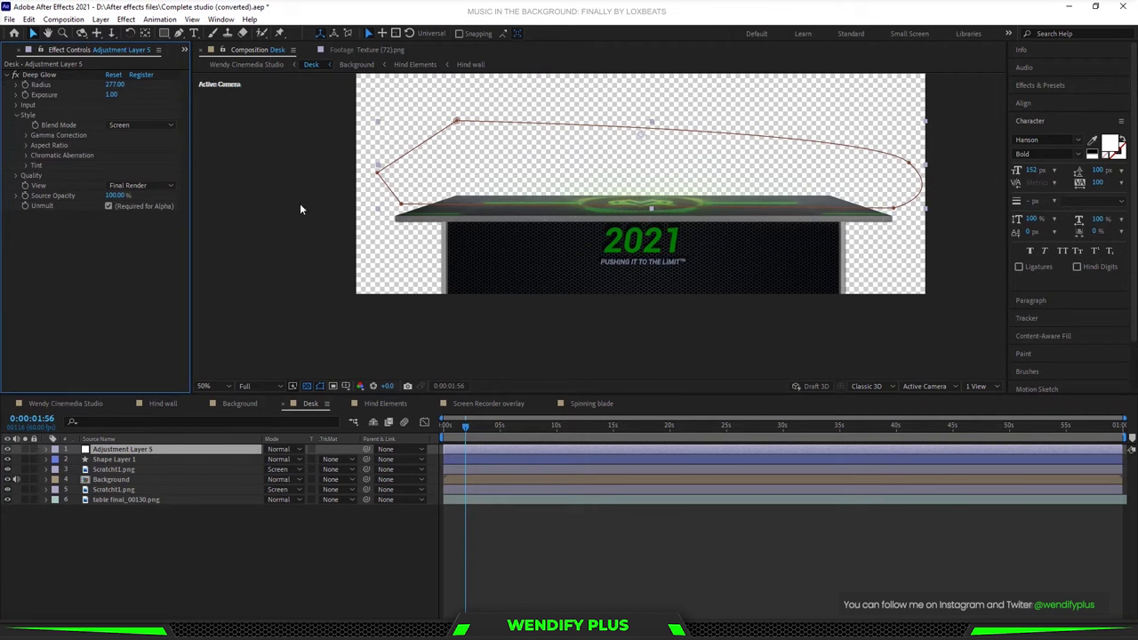
click(7, 449)
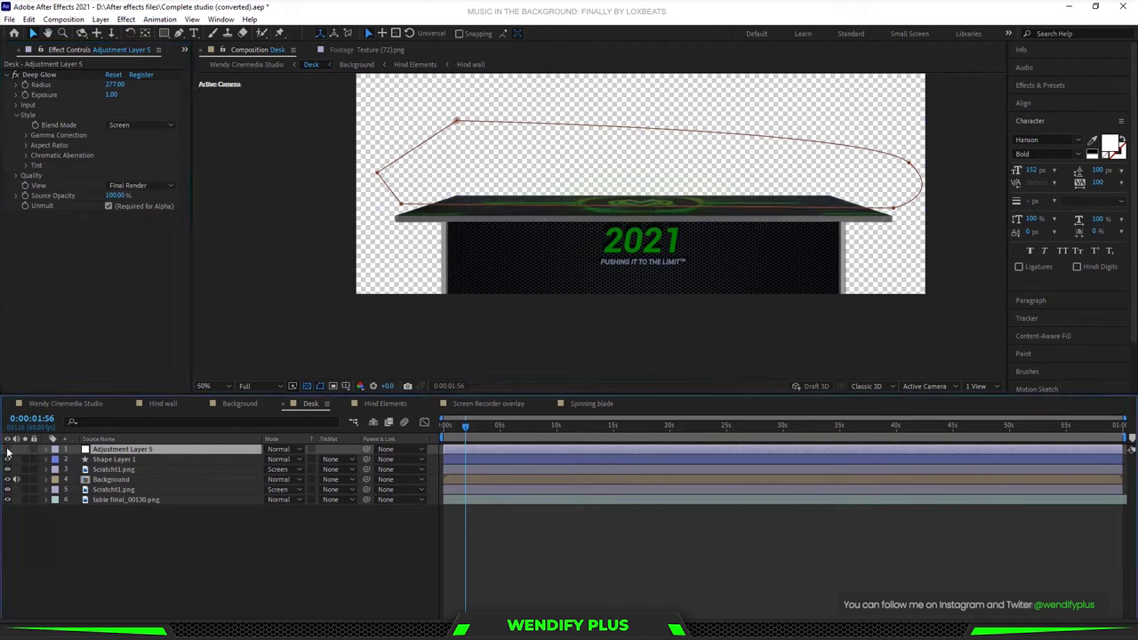
click(7, 449)
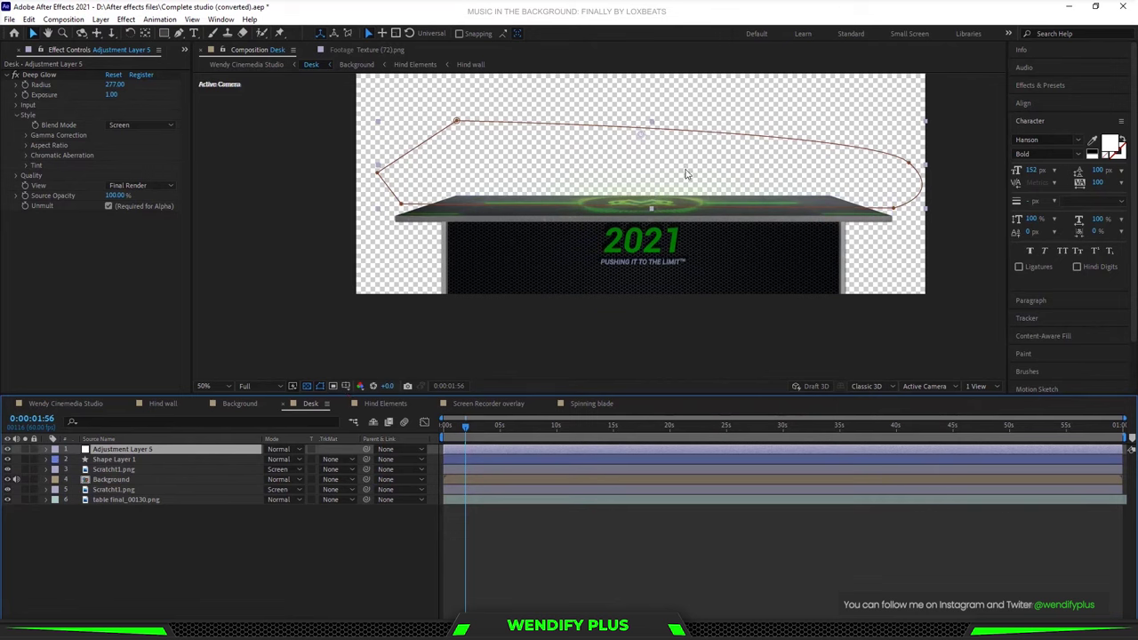
Scrub the Background comp, then preview the full Wendy Cinemedia Studio comp from the start.
click(239, 403)
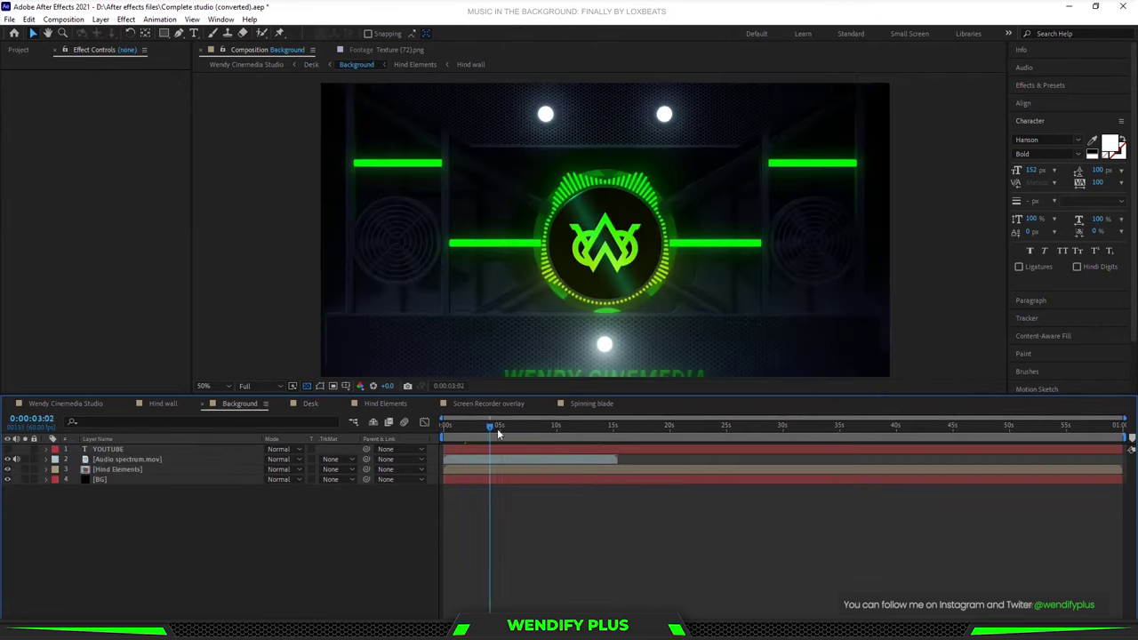
drag(489, 426, 546, 426)
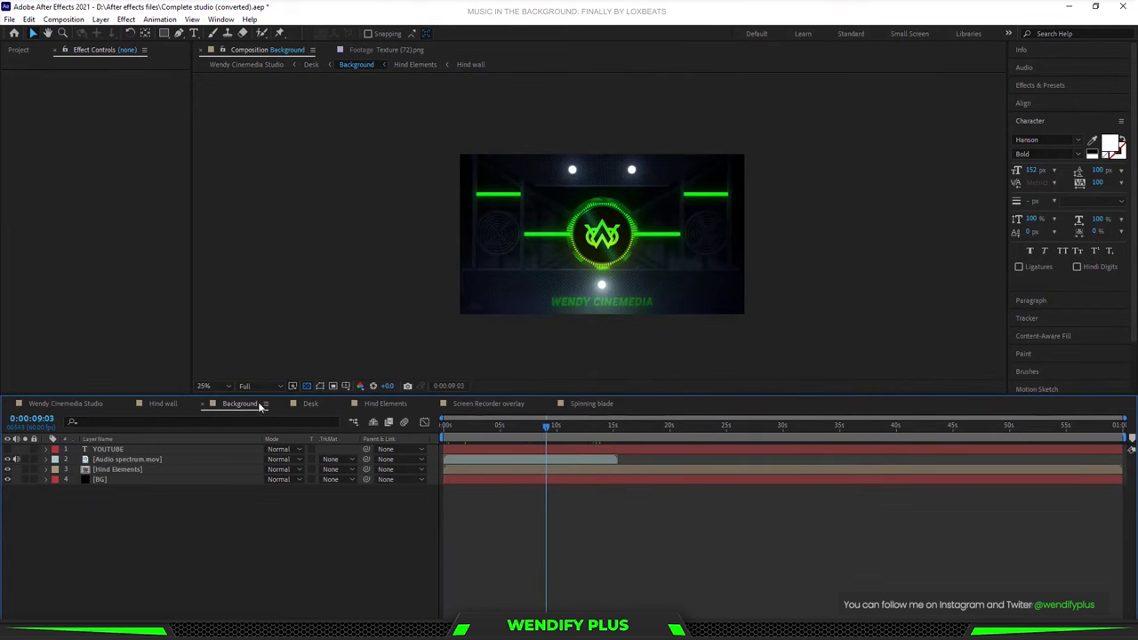
click(310, 403)
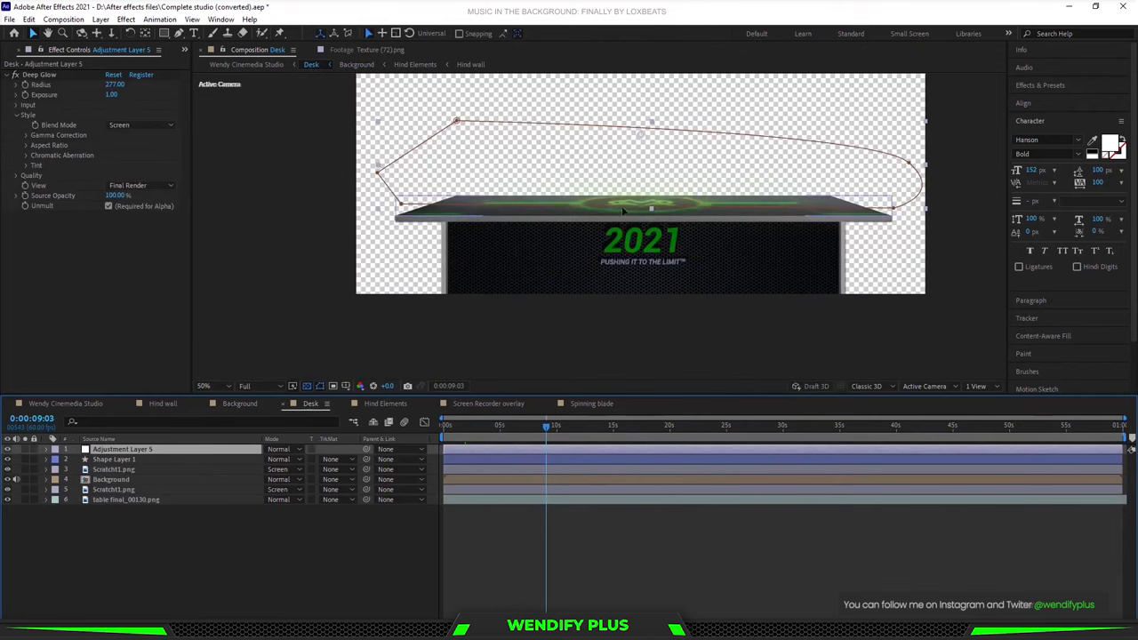
click(77, 405)
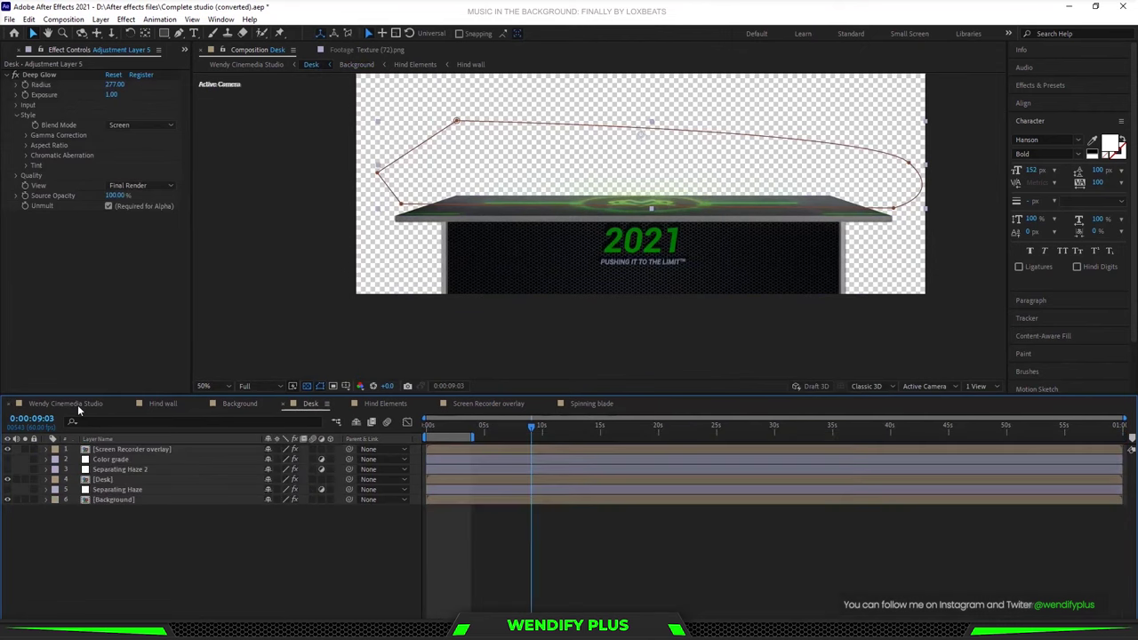
drag(532, 427, 429, 427)
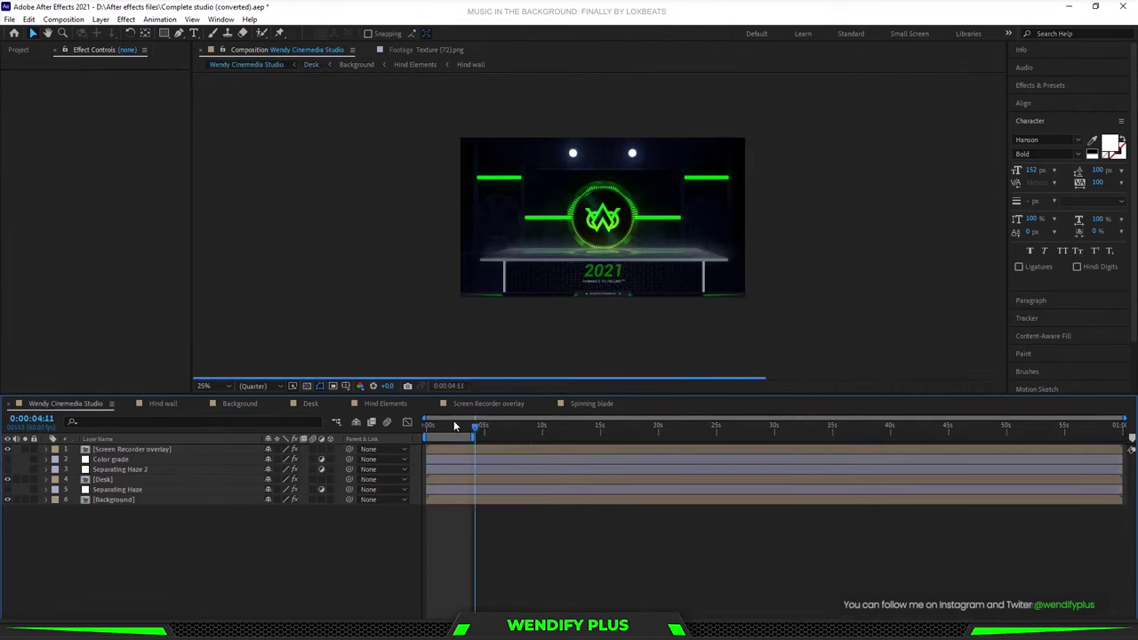
key(space)
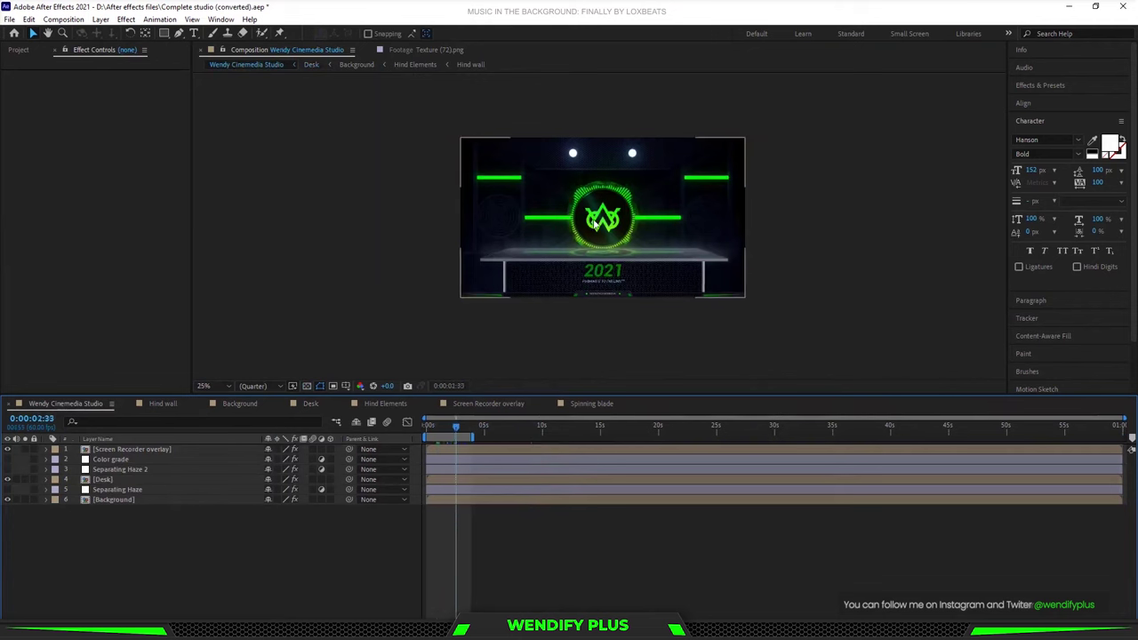
Return to the Desk comp and collapse its Deep Glow settings.
click(241, 404)
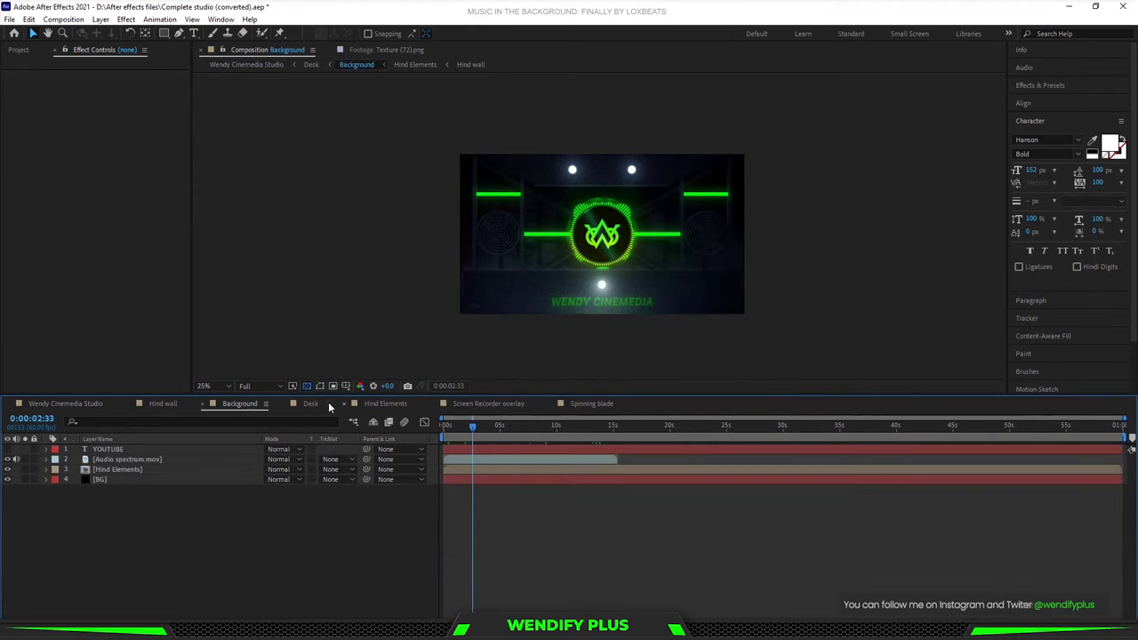
click(317, 403)
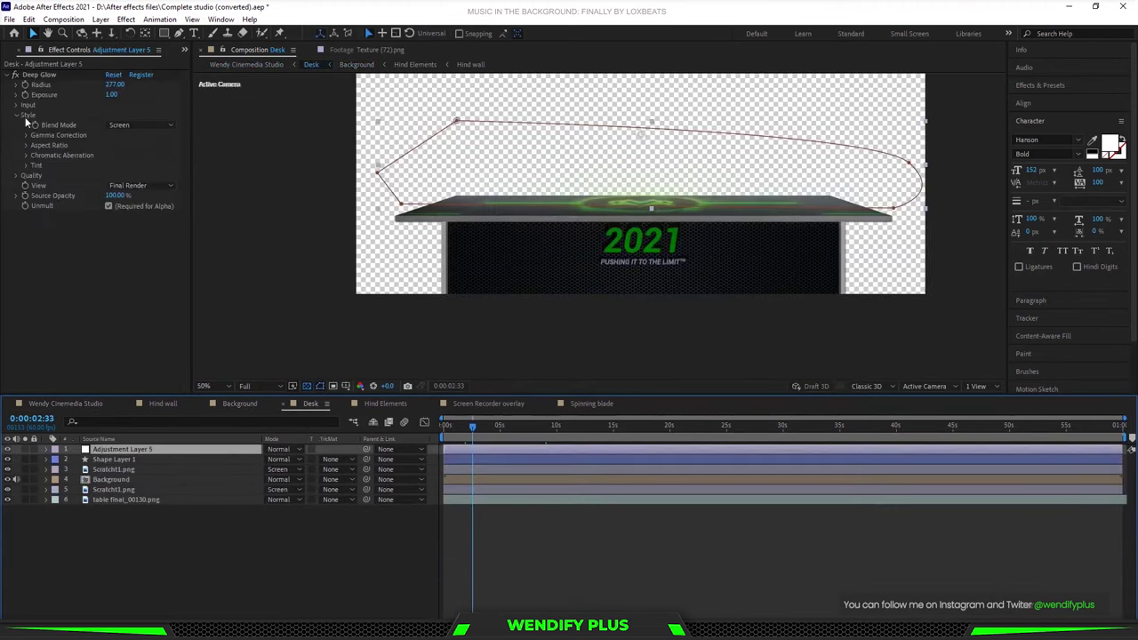
click(7, 75)
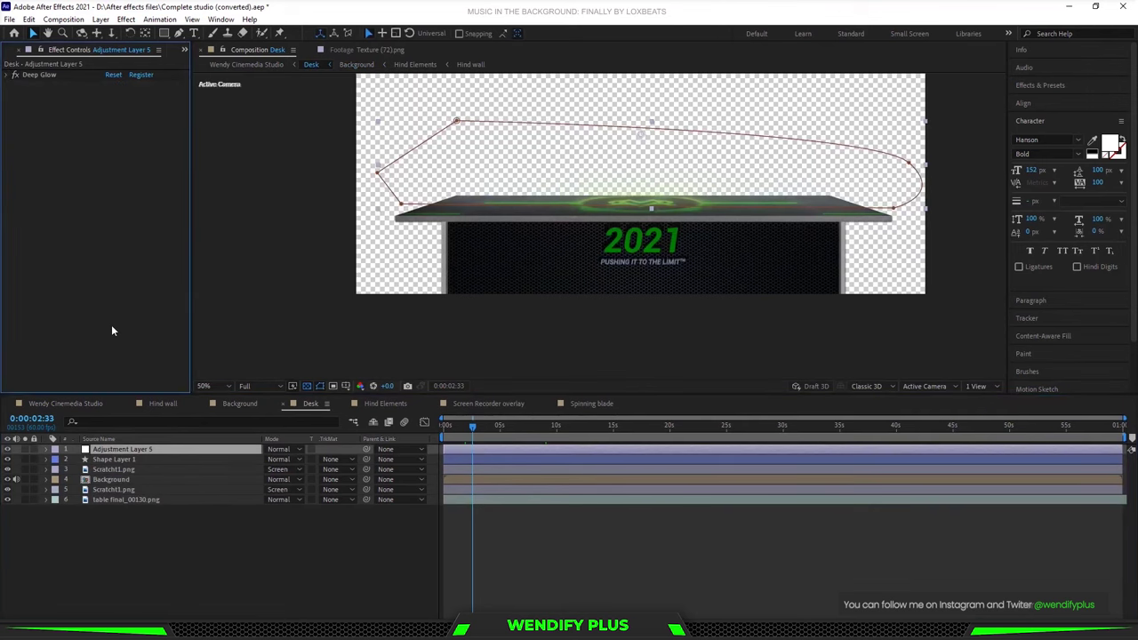
Reveal the Desk comp's Background layer Opacity with T and enter 40%.
click(118, 478)
click(46, 479)
key(F4)
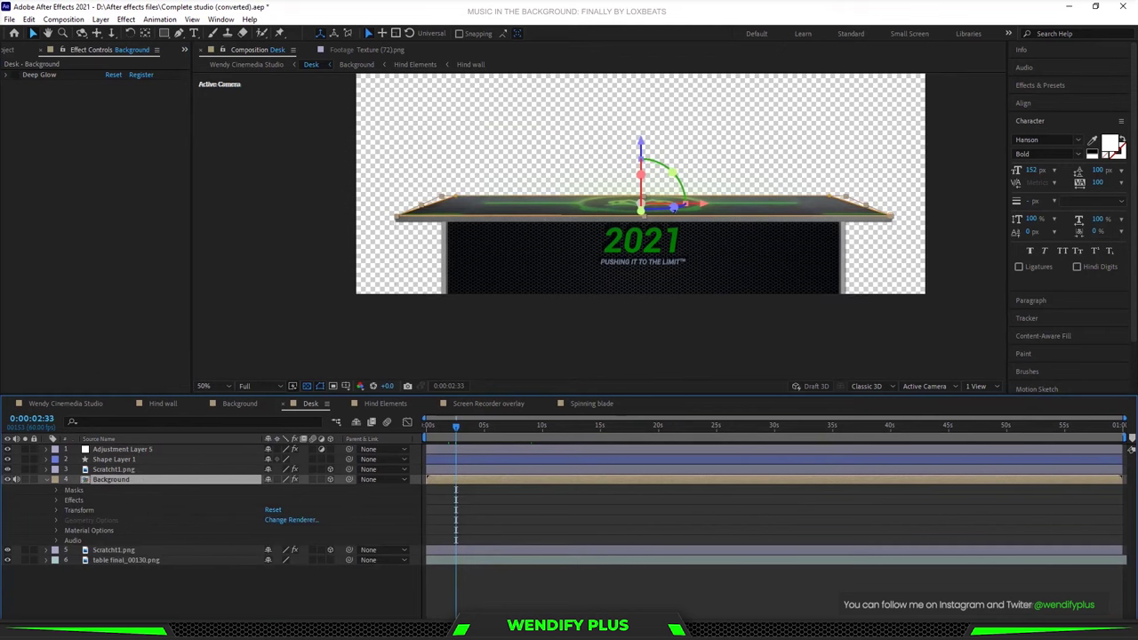
click(46, 482)
key(t)
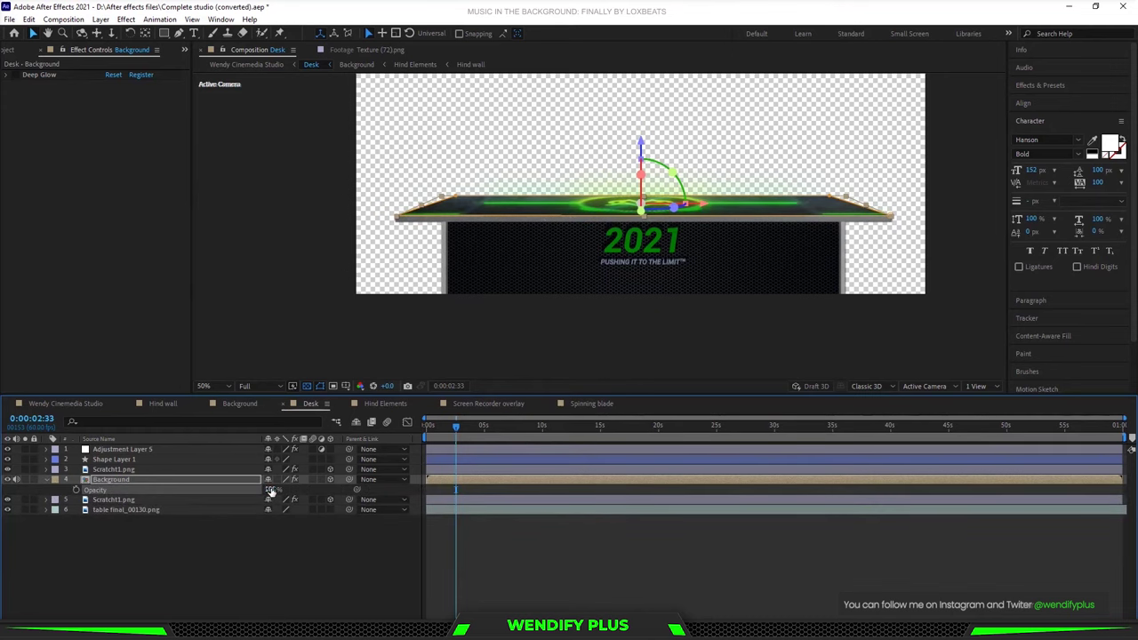
click(117, 479)
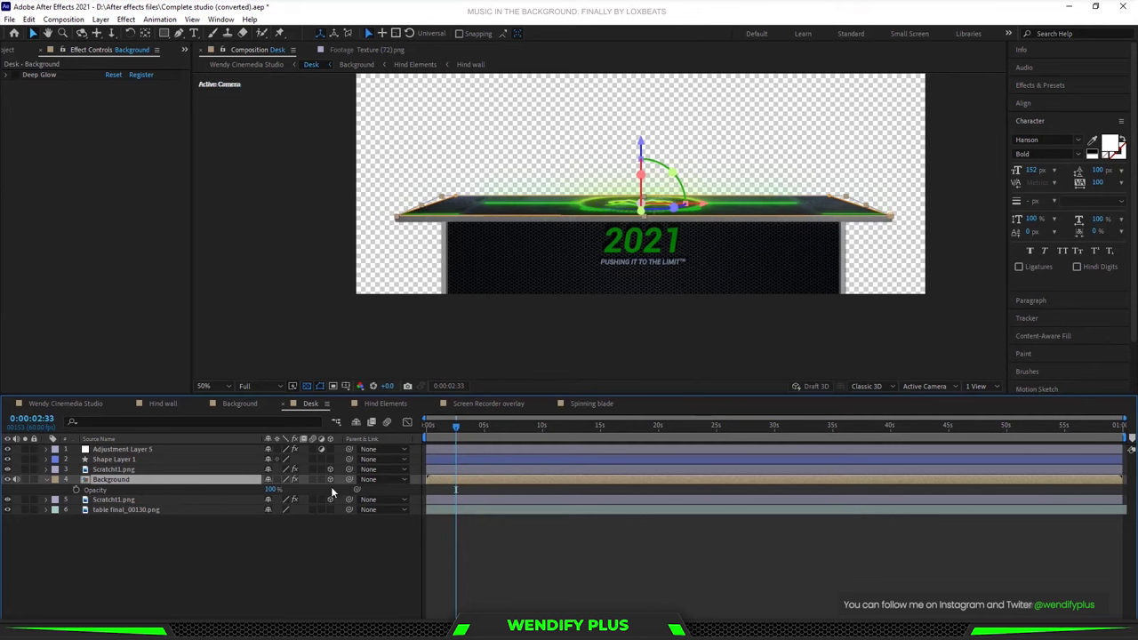
click(272, 490)
text(40)
click(278, 538)
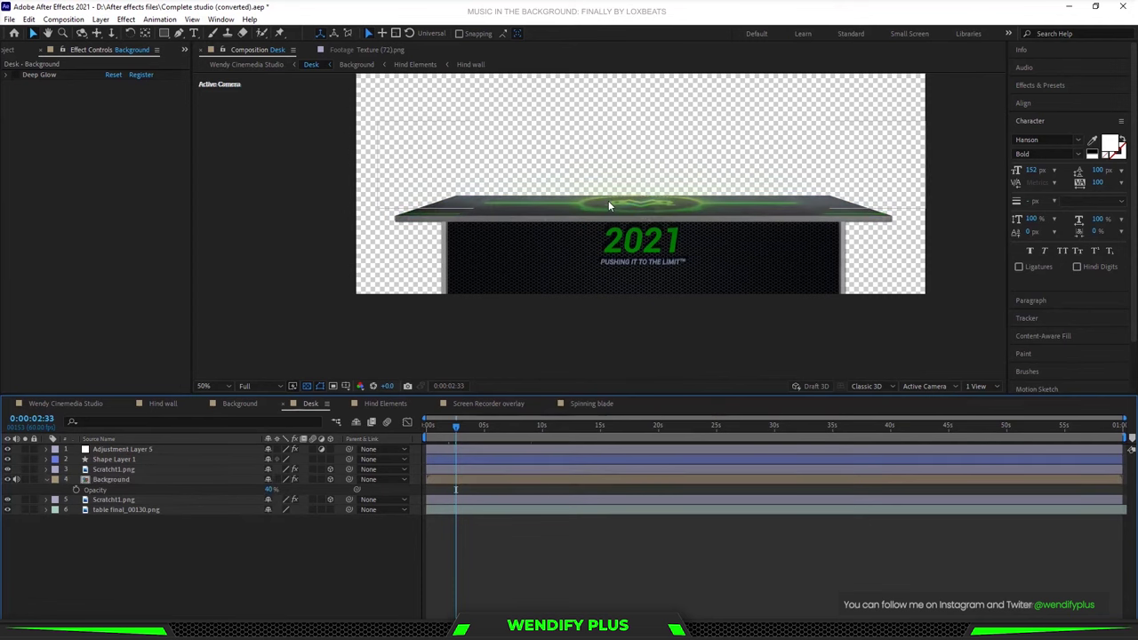
In the Wendy Cinemedia Studio comp, reveal the Desk layer's Position and Scale keyframes and scrub its intro.
click(84, 404)
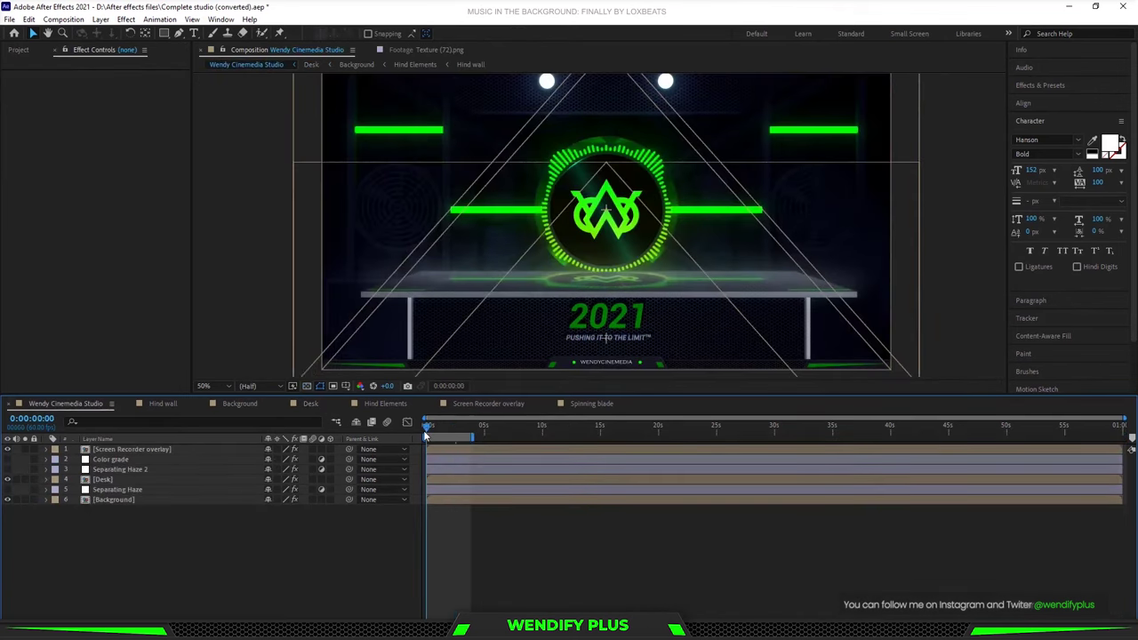
click(427, 429)
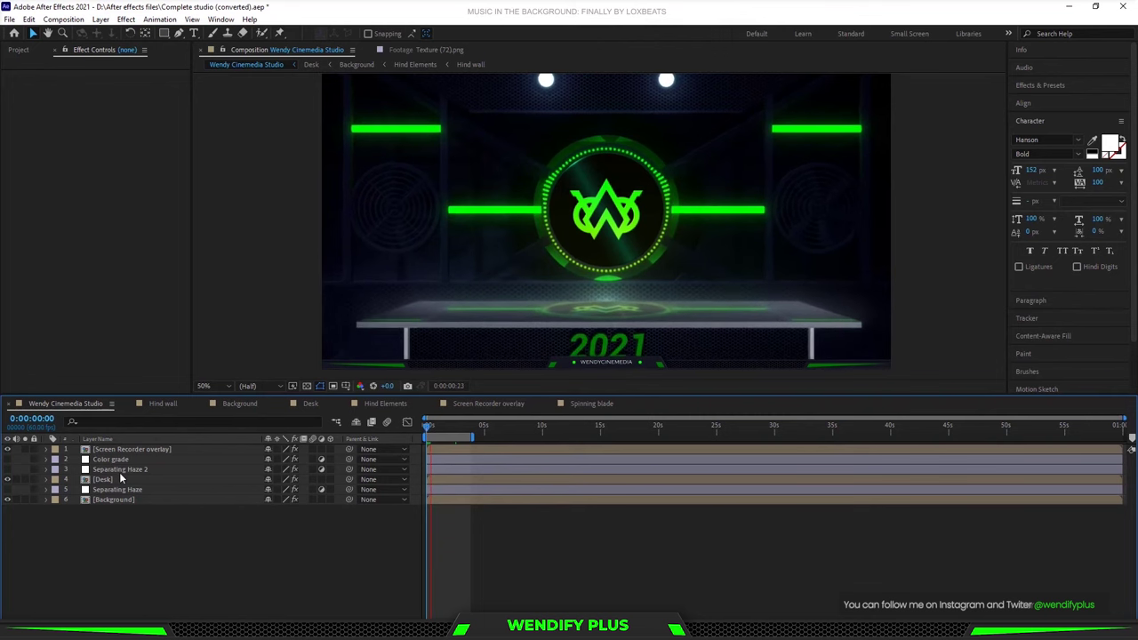
key(space)
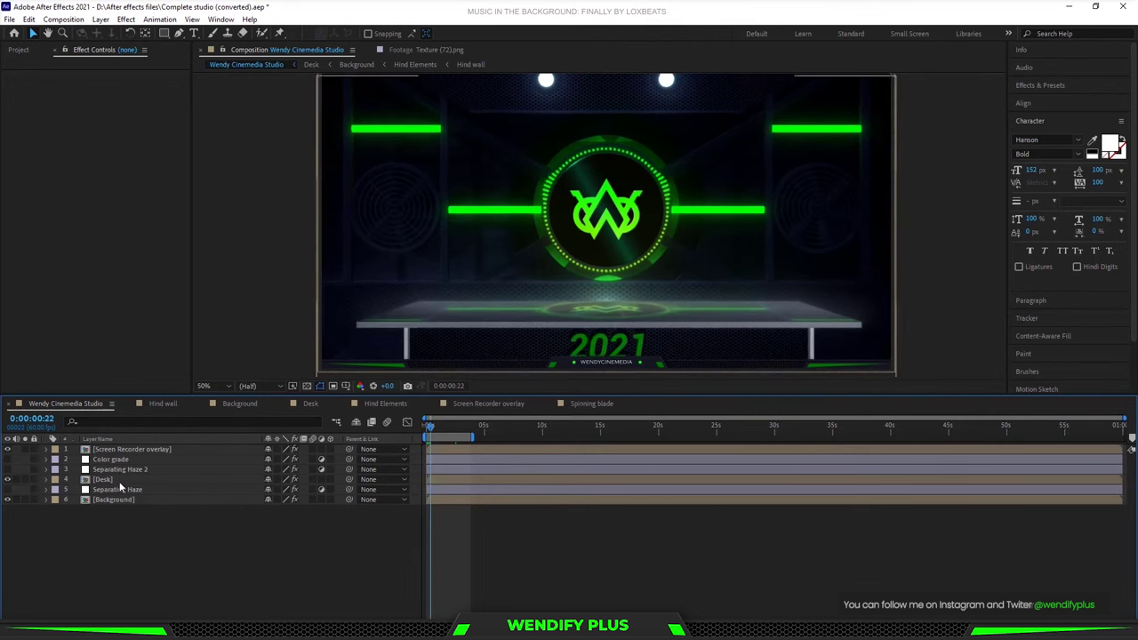
click(120, 482)
key(u)
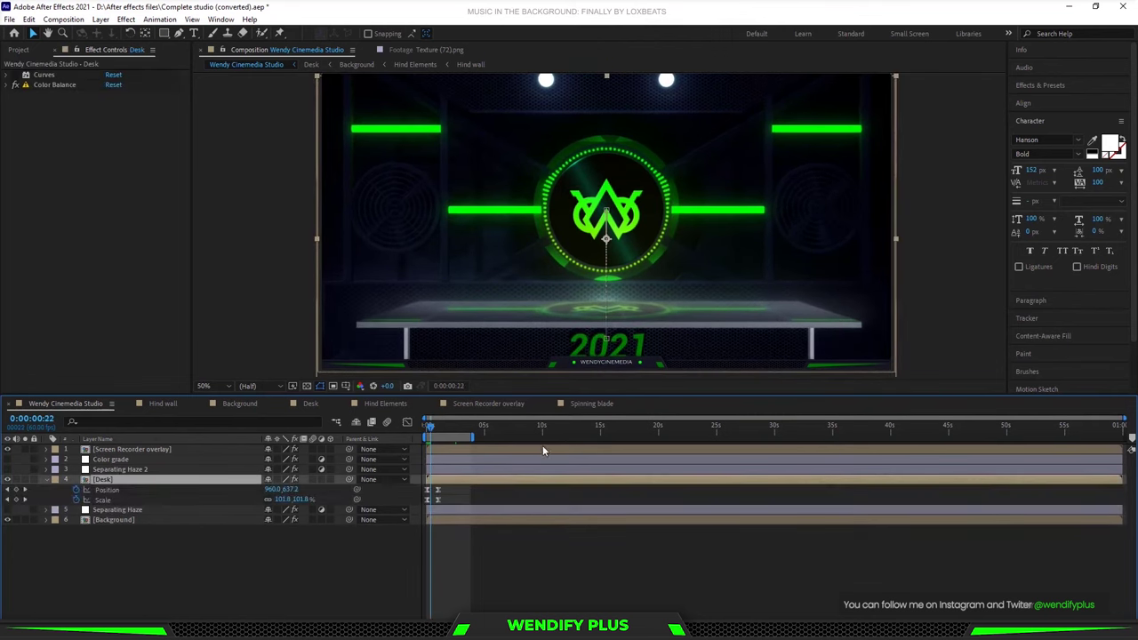
drag(432, 433, 427, 433)
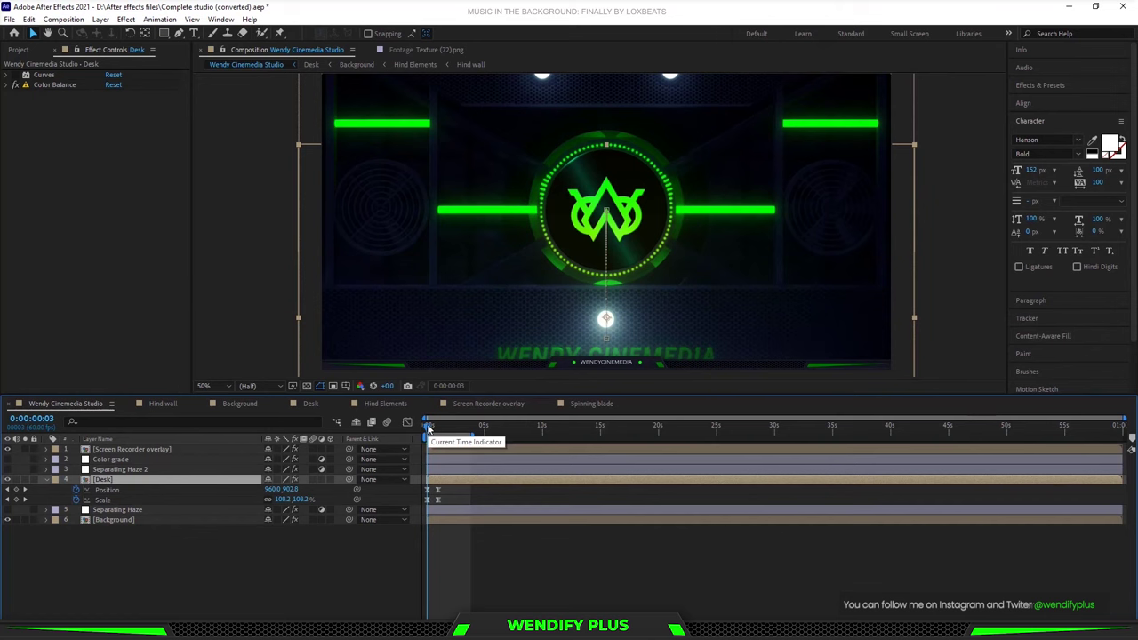
drag(427, 429, 450, 429)
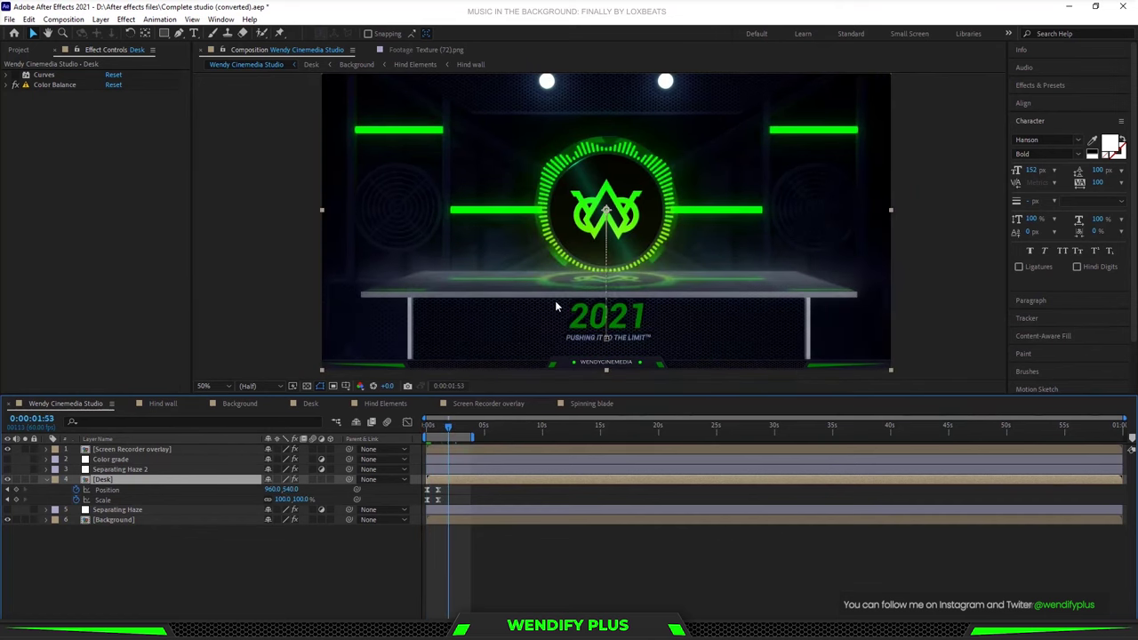
Reveal the Background layer's Scale keyframes and scrub to watch it scale down.
click(111, 519)
drag(456, 436, 400, 442)
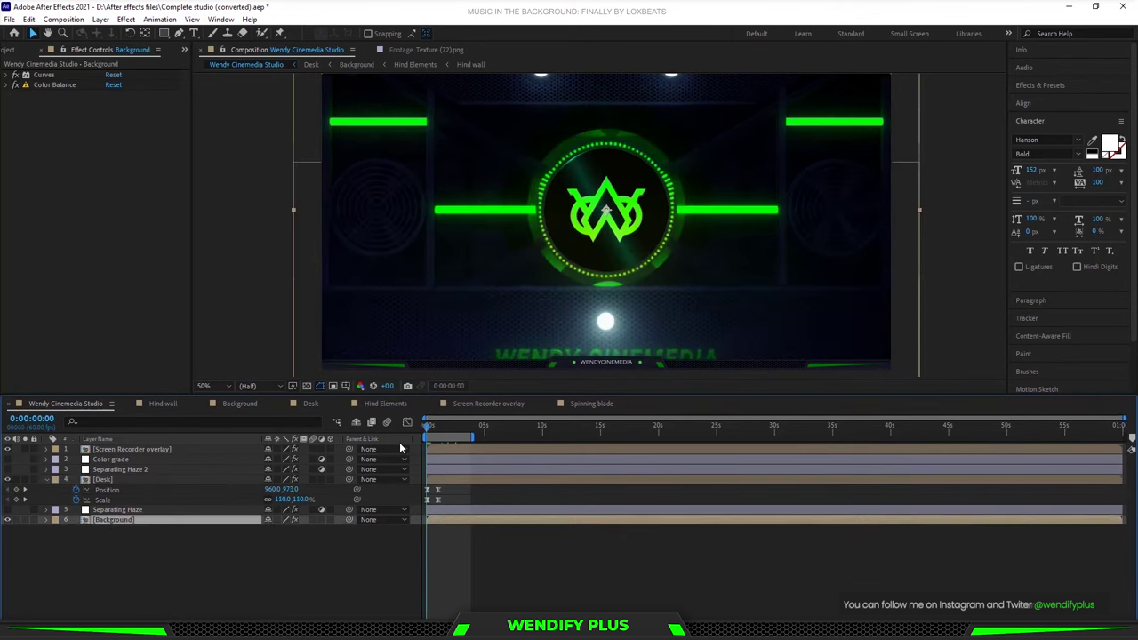
key(s)
mouse_move(430, 433)
mouse_down()
mouse_move(446, 436)
mouse_move(423, 435)
mouse_up()
scroll(525, 244, down, 2)
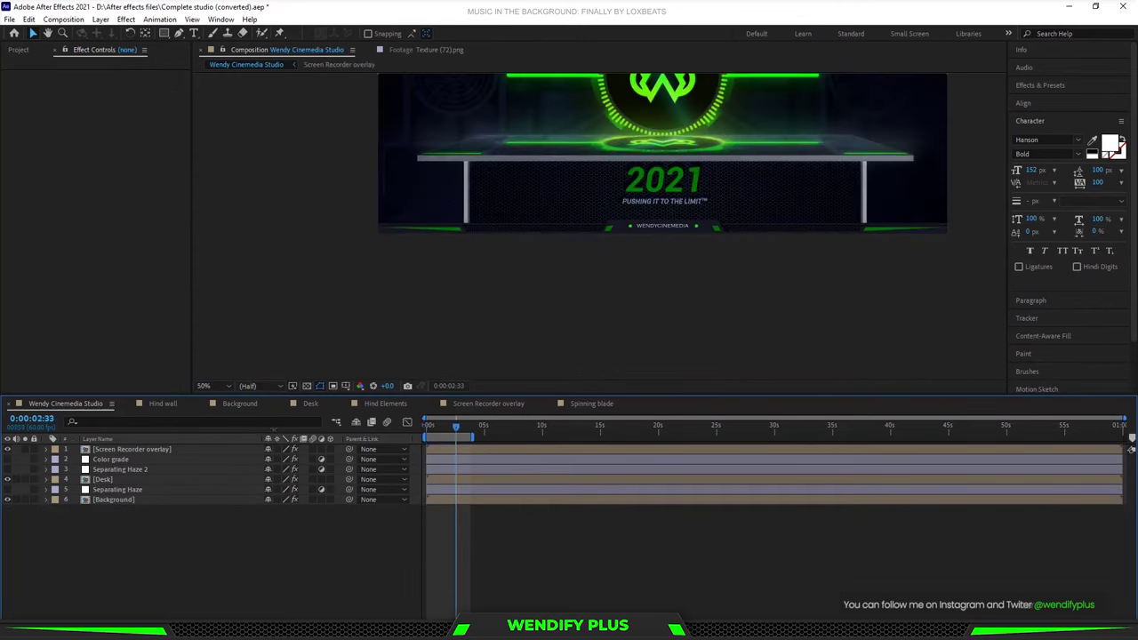
drag(454, 424, 427, 424)
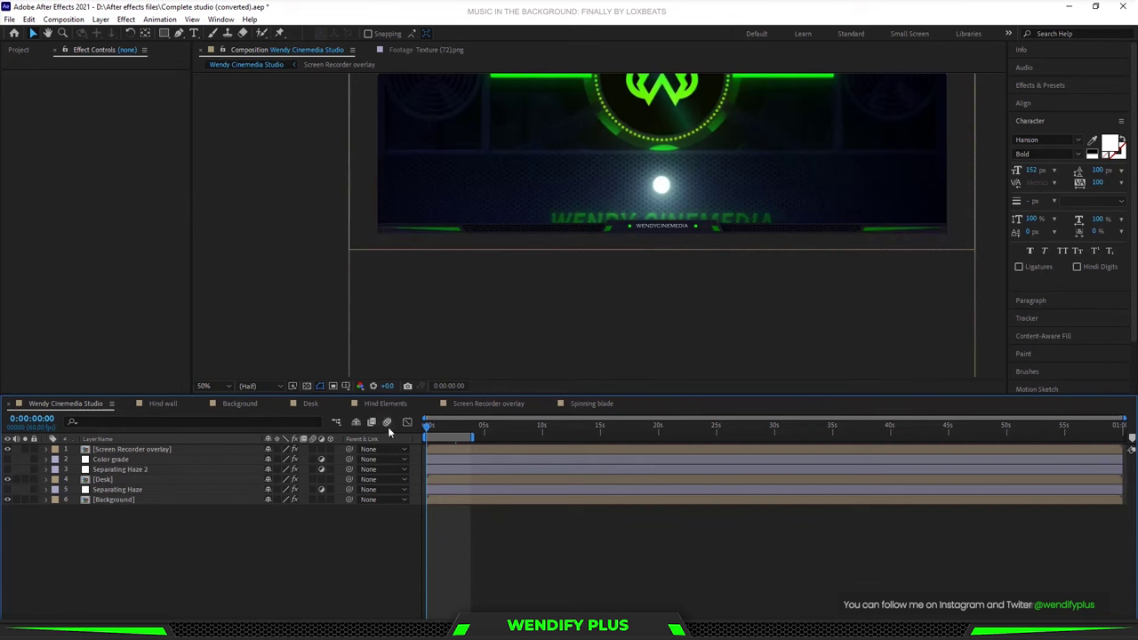
Toggle the Separating Haze 2 layer off and on while scrubbing the intro animation.
click(7, 469)
scroll(714, 192, down, 2)
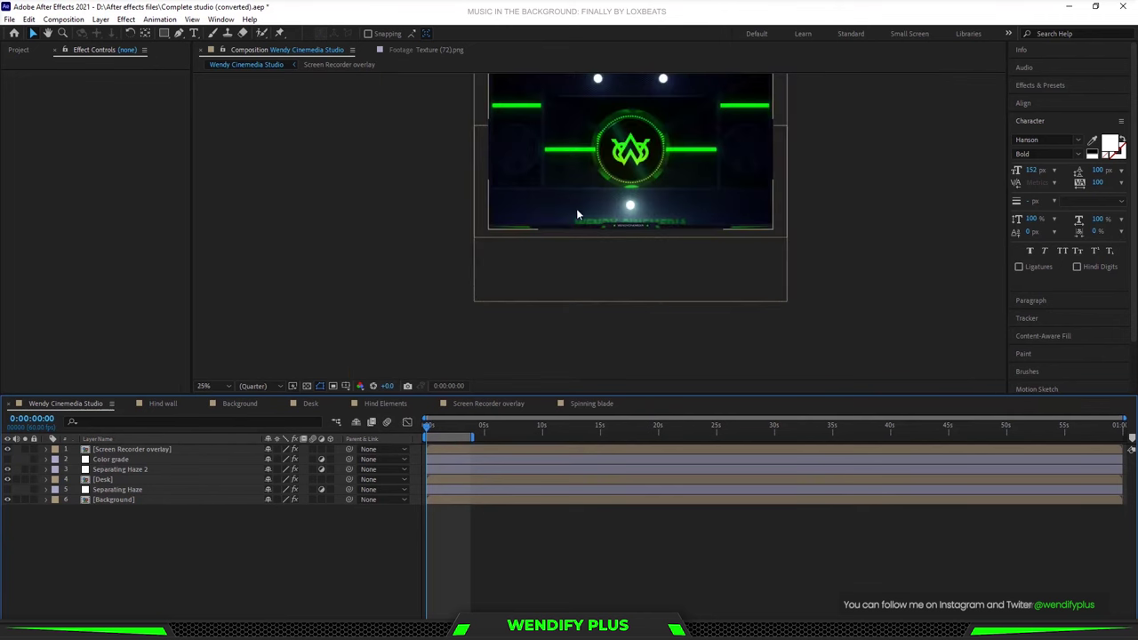
mouse_move(425, 429)
mouse_down()
mouse_move(464, 429)
mouse_move(446, 428)
mouse_up()
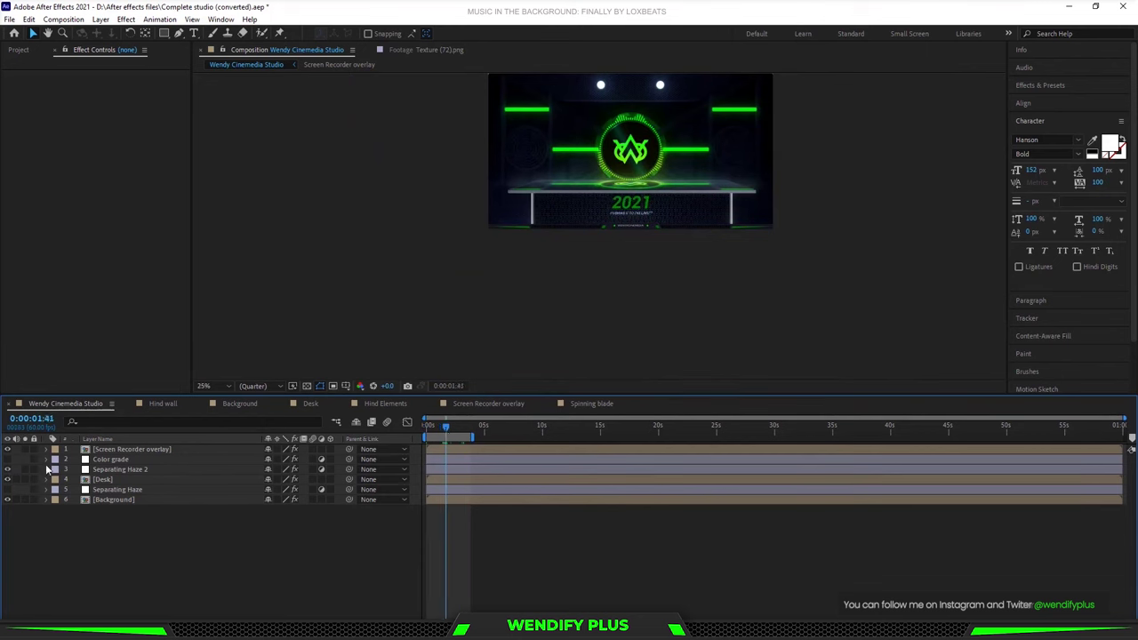
click(8, 475)
drag(443, 426, 469, 426)
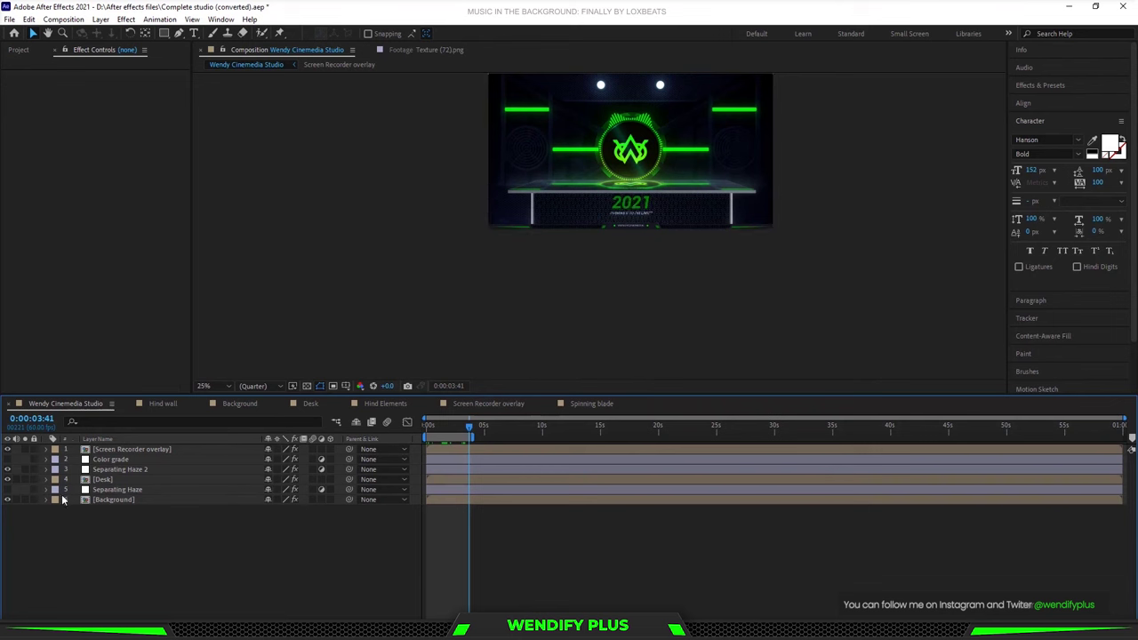
Compare the desk with the Separating Haze layer shown and hidden, collapsing its Deep Glow settings.
click(8, 490)
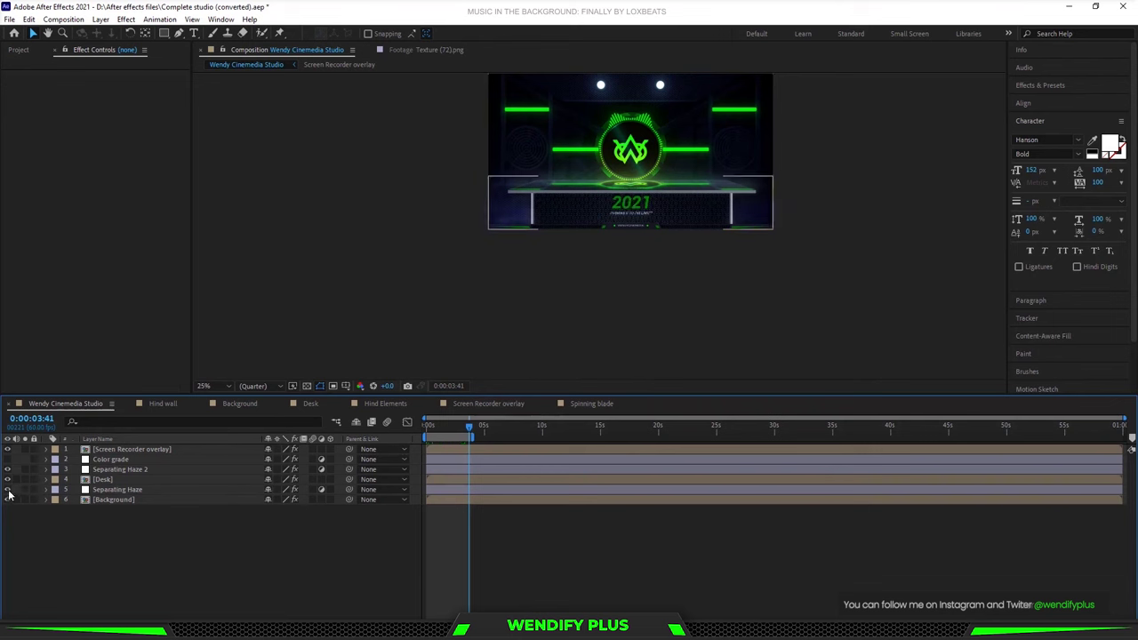
click(124, 490)
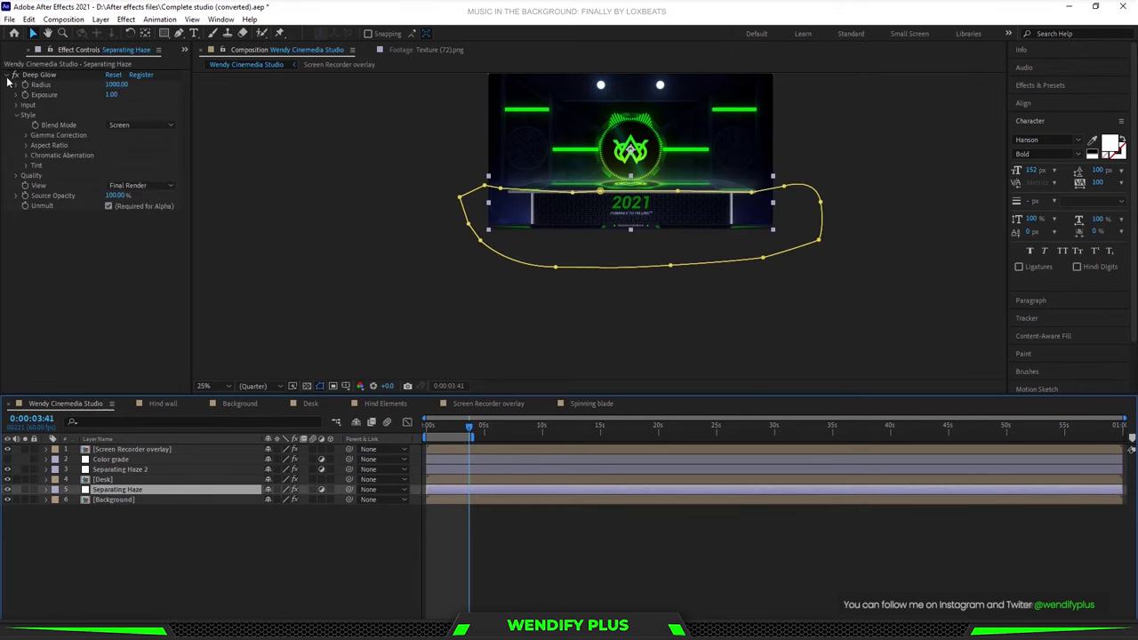
click(8, 76)
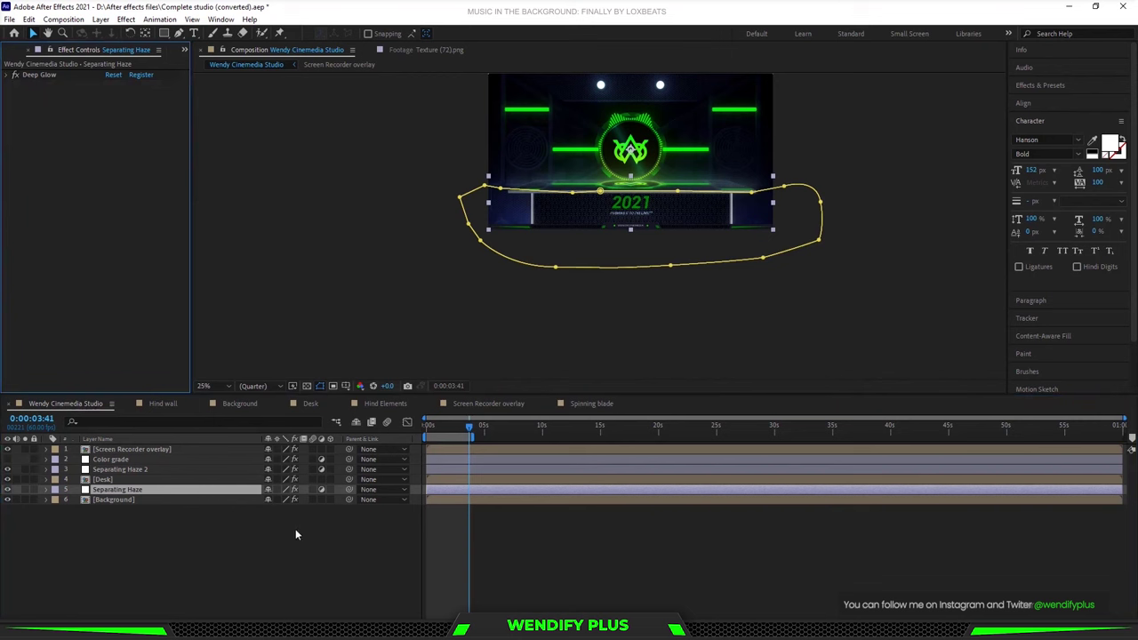
click(8, 490)
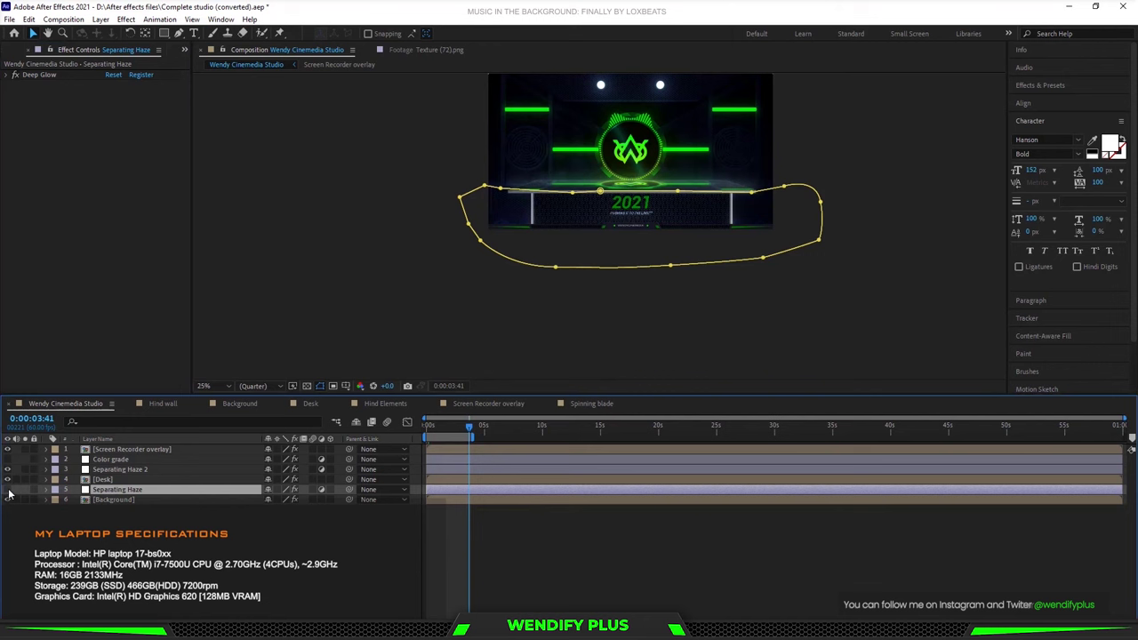
click(117, 562)
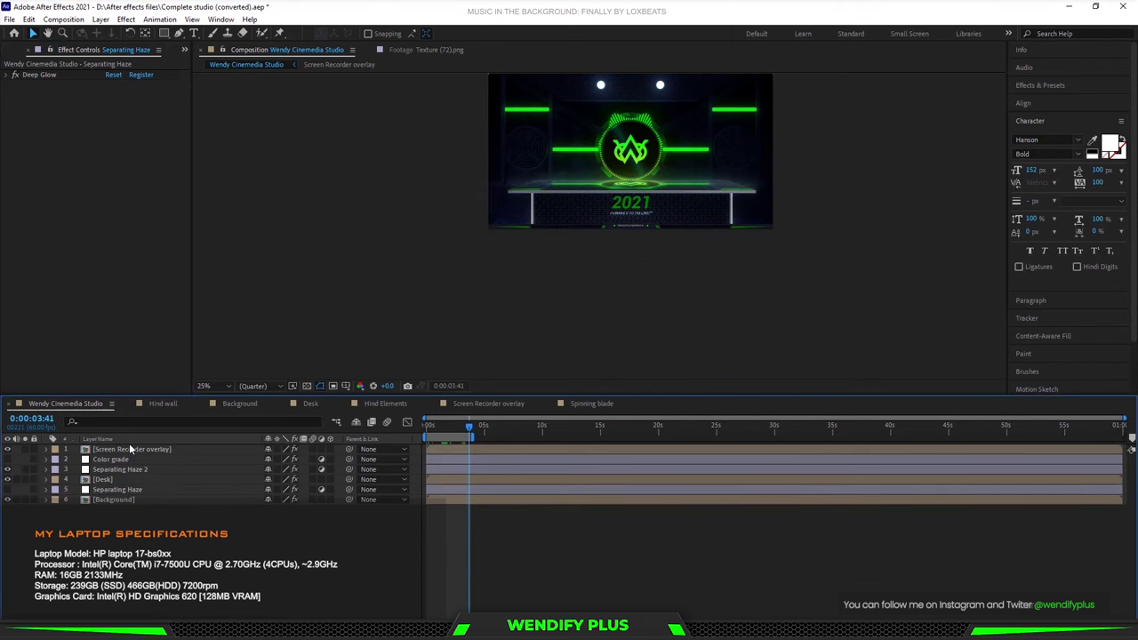
Preview the studio composition from the beginning with Home and Space.
scroll(605, 226, up, 2)
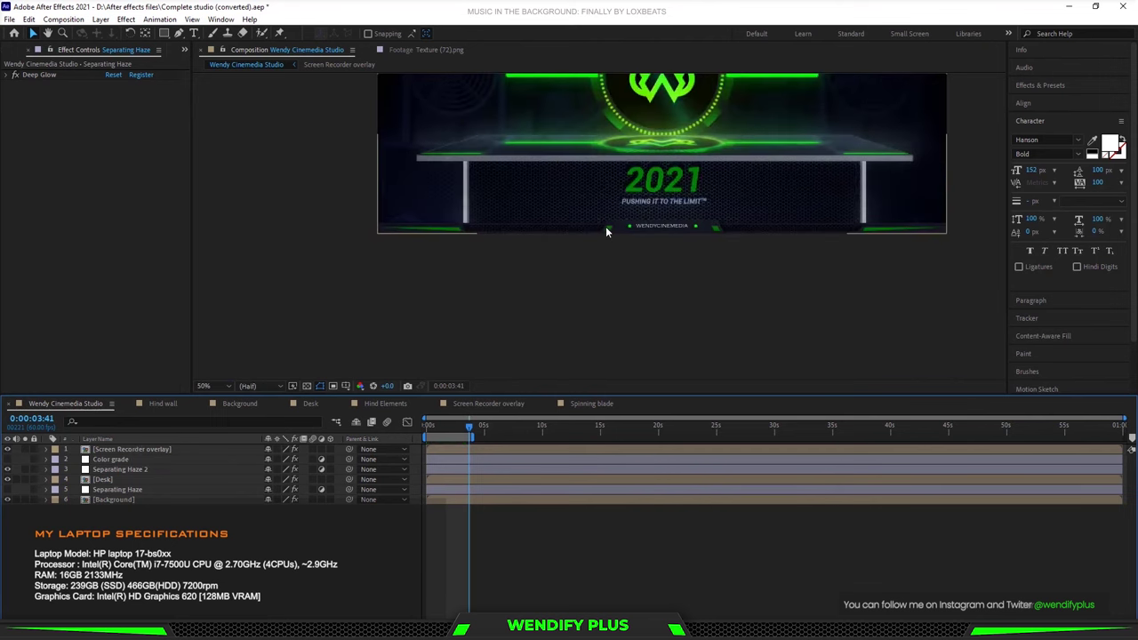
scroll(605, 225, down, 2)
key(Home)
key(space)
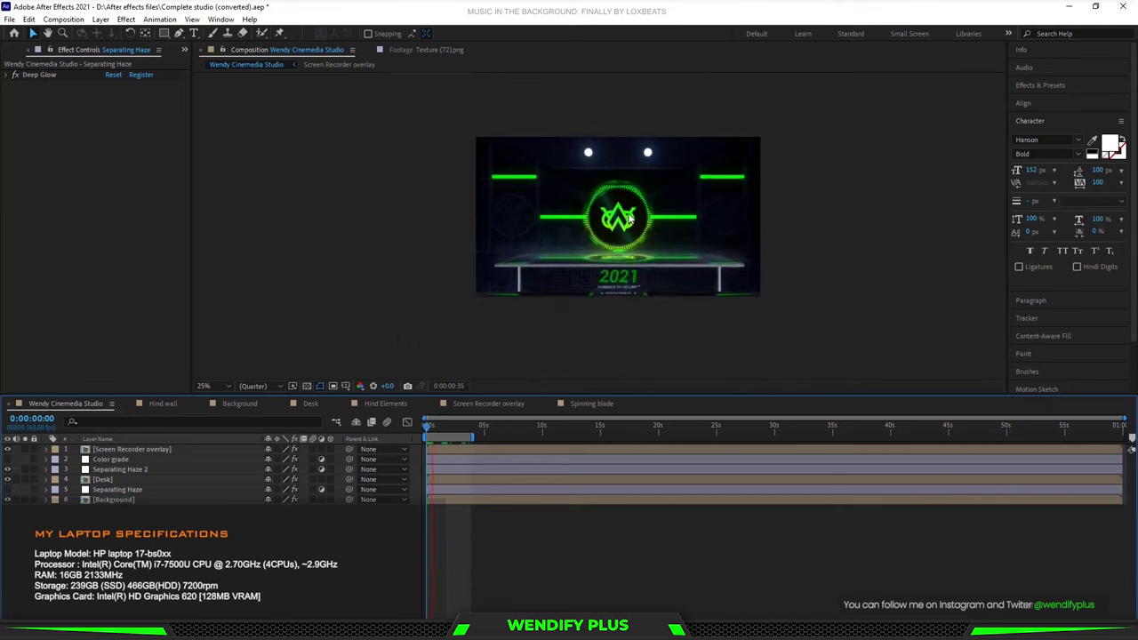
Solo the Audio spectrum.mov layer in the Background comp and scrub to preview it.
click(240, 404)
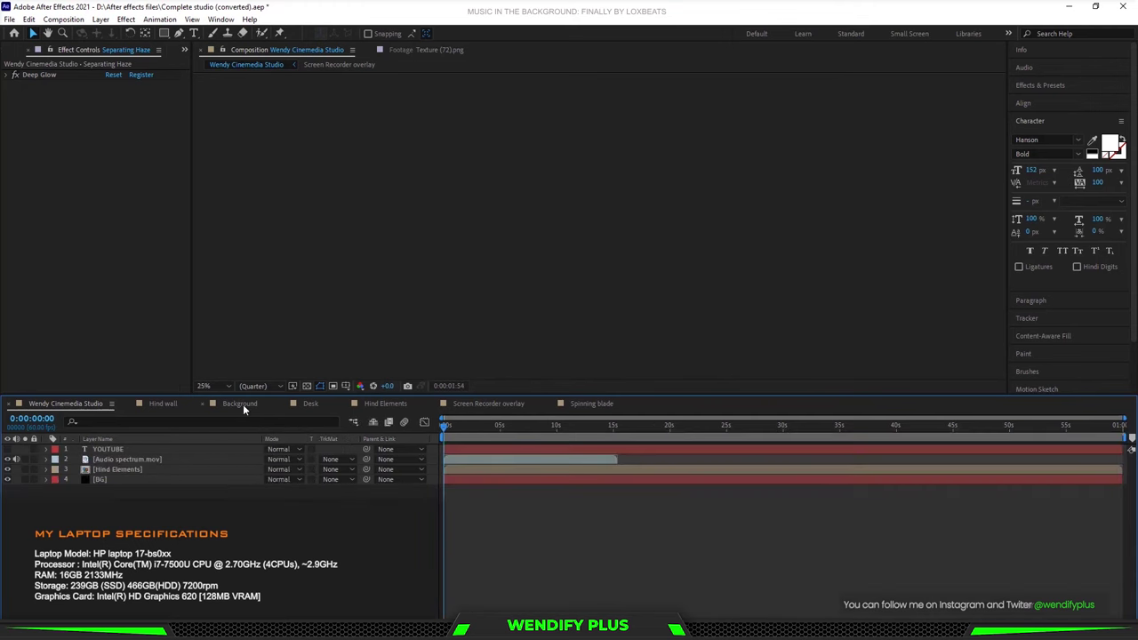
click(124, 458)
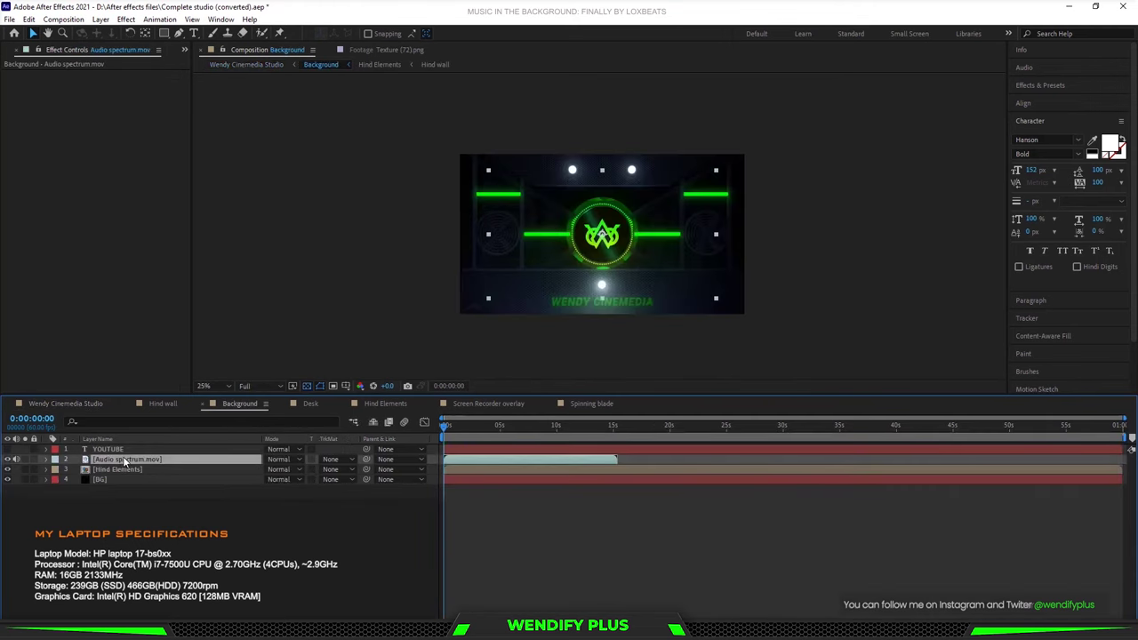
click(25, 459)
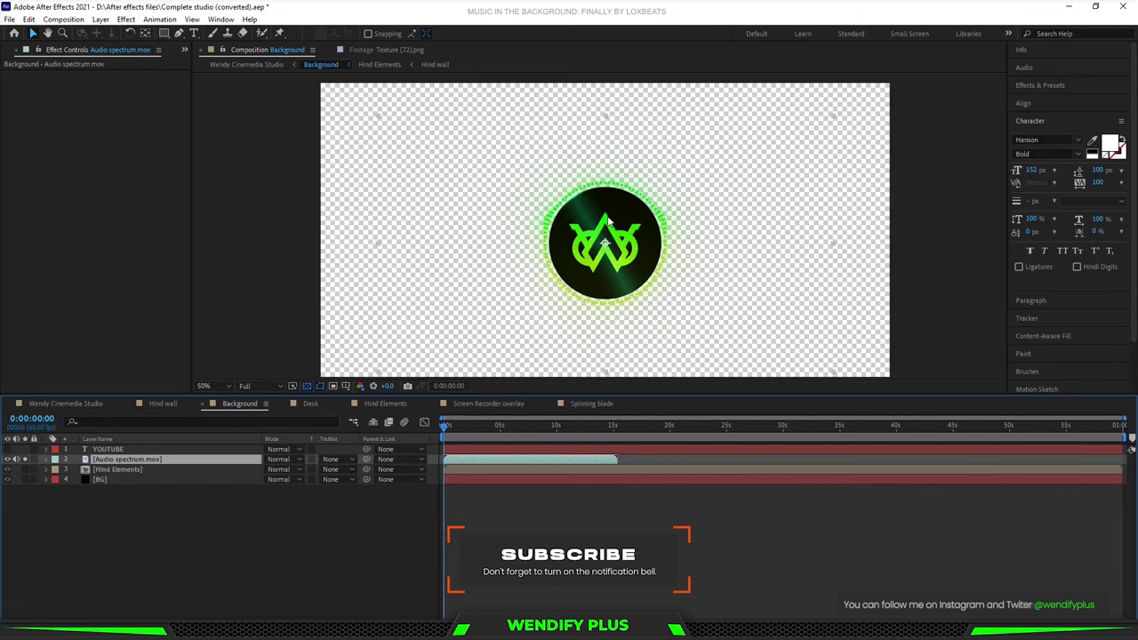
key(period)
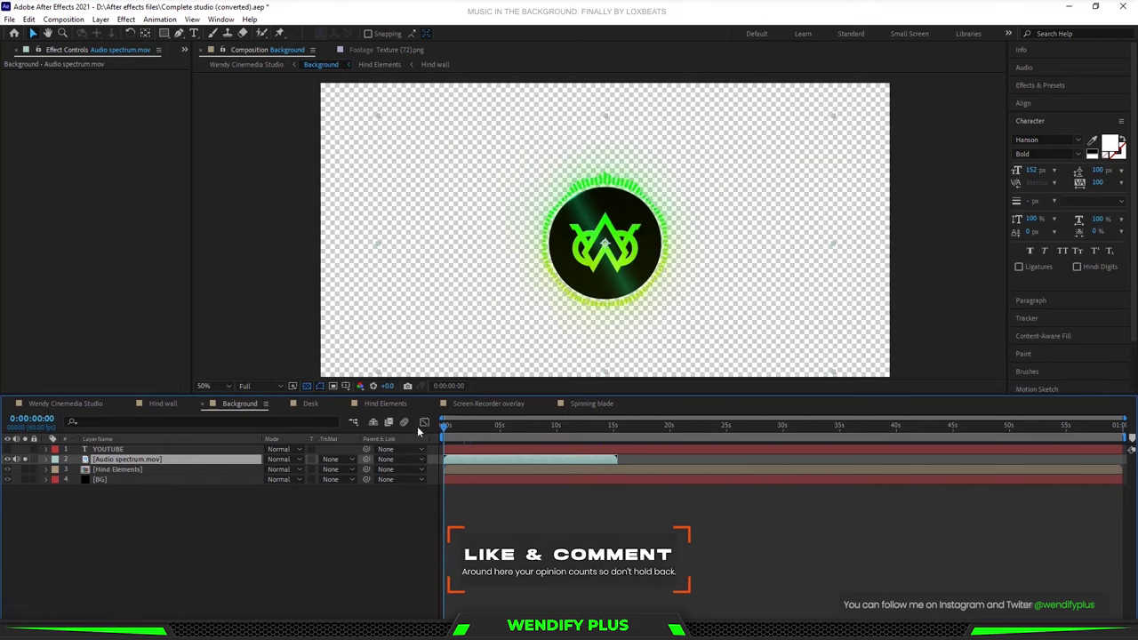
key(comma)
drag(472, 431, 391, 425)
Back in the studio comp, collapse the Desk and Background layers' properties and zoom to 50%.
key(Tab)
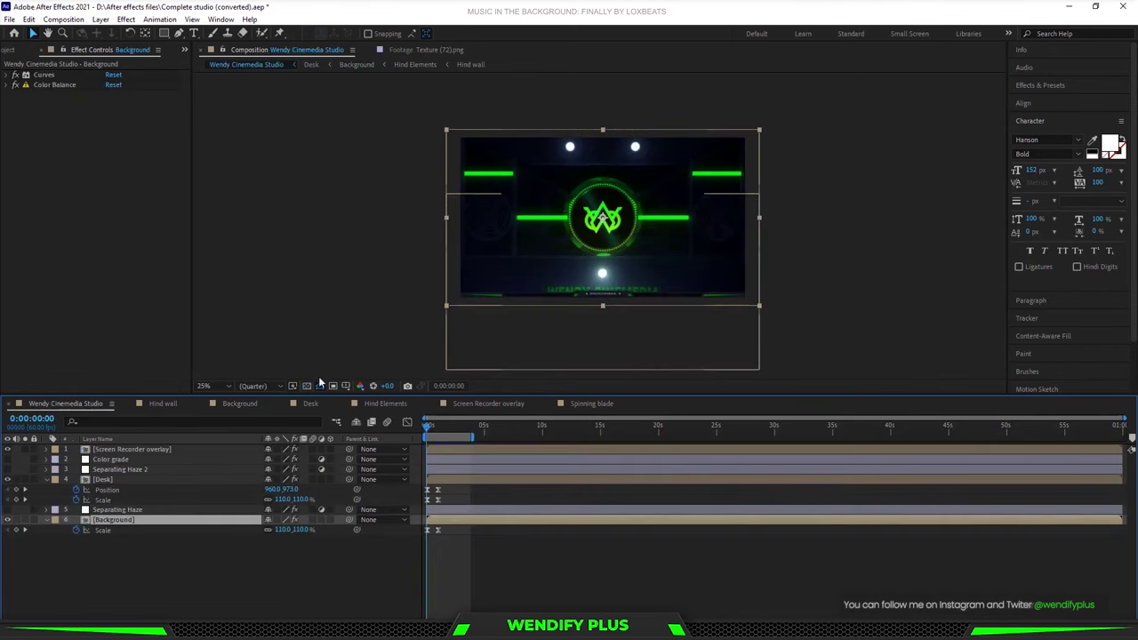
key(period)
key(period)
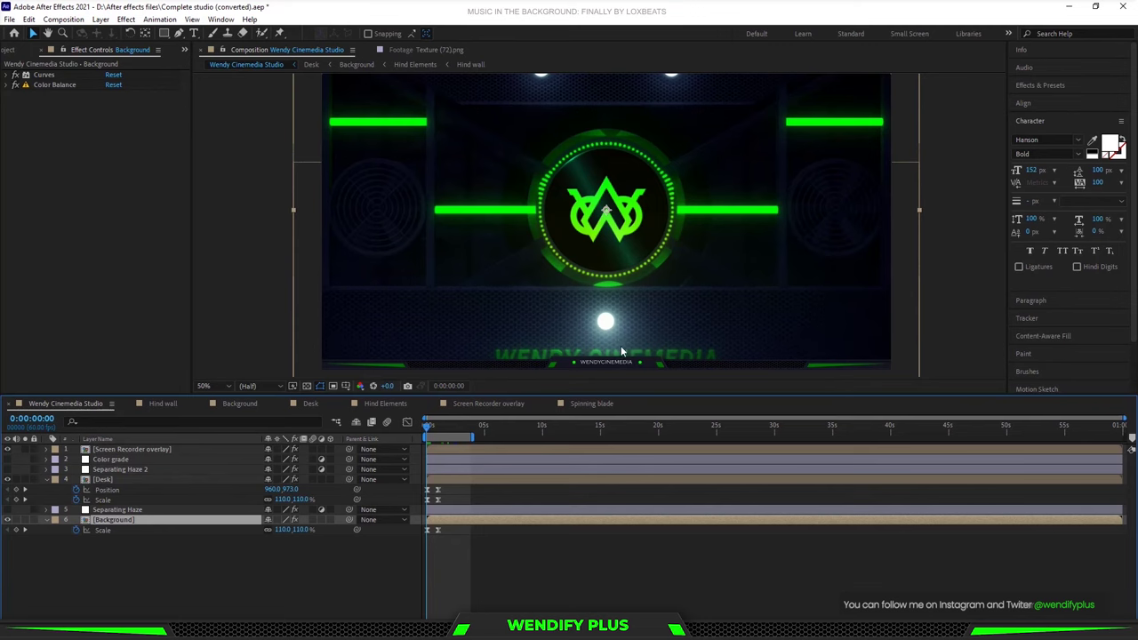
scroll(622, 352, down, 3)
key(period)
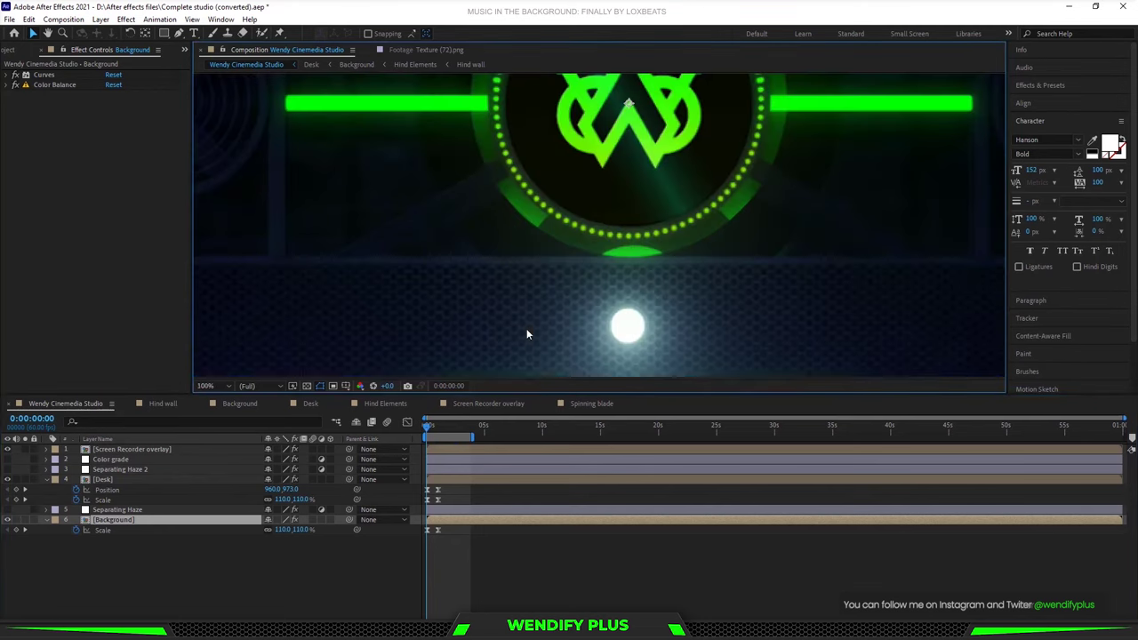
drag(527, 328, 699, 160)
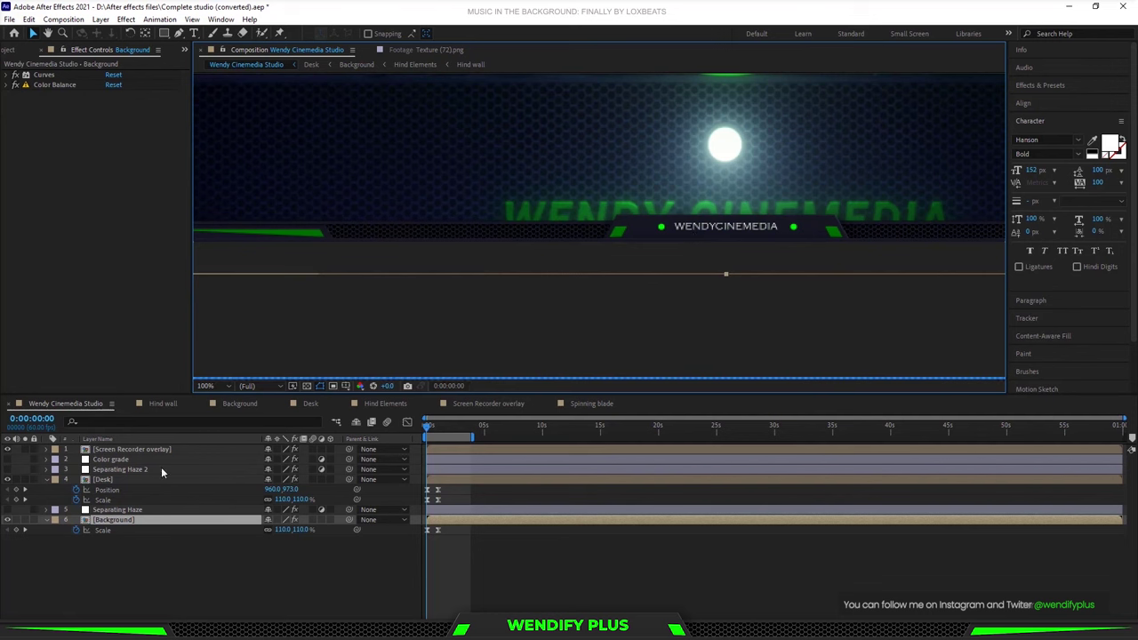
click(47, 482)
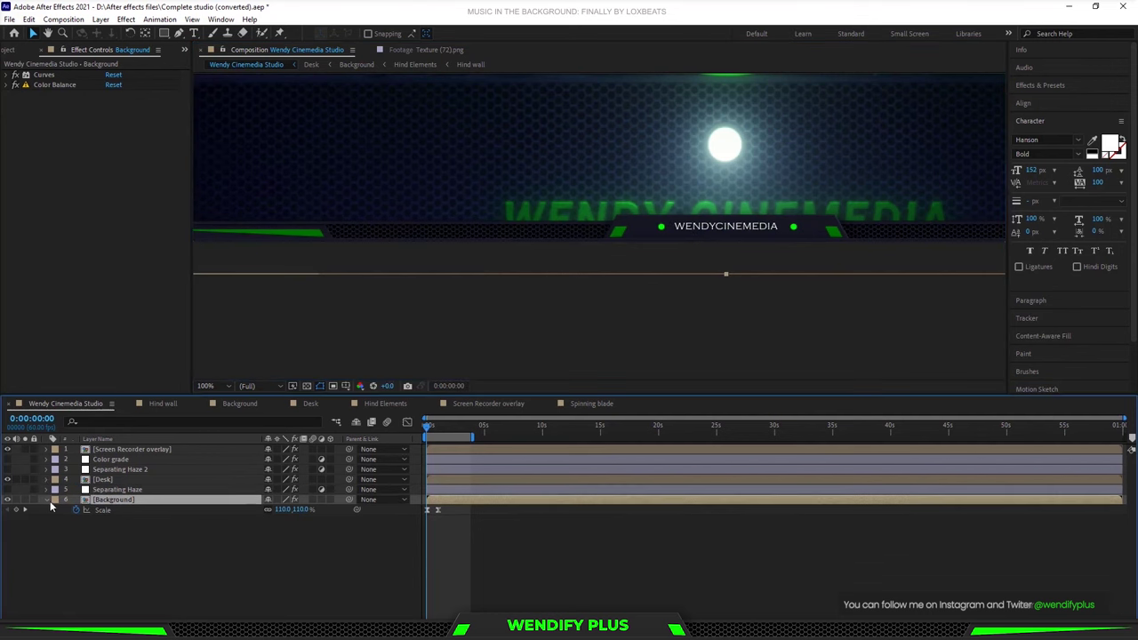
click(47, 500)
key(comma)
key(comma)
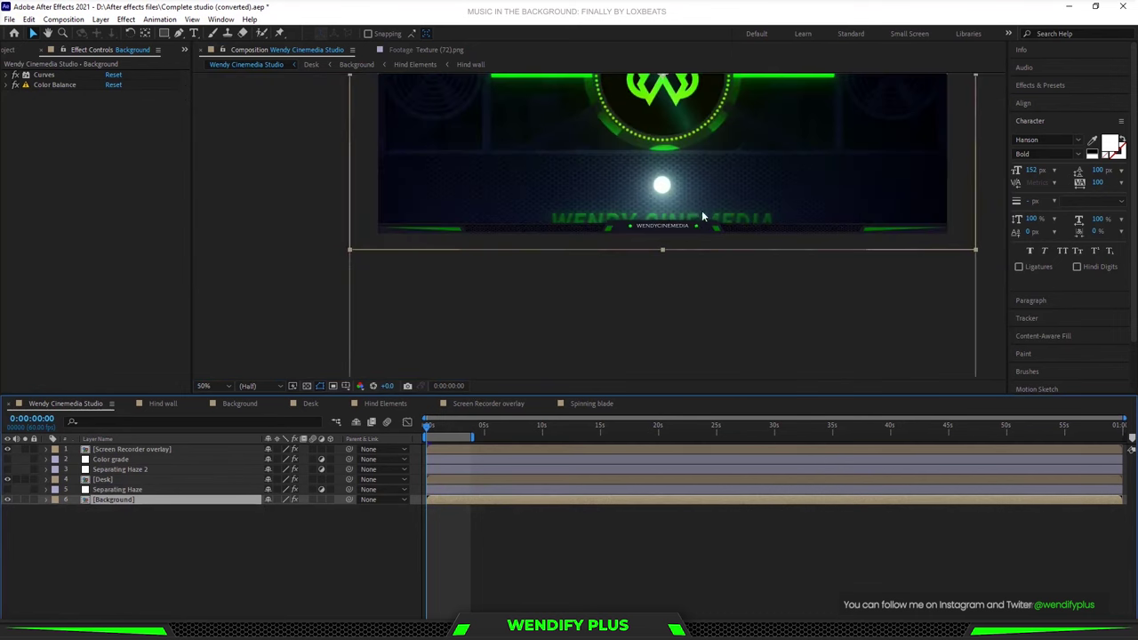
Open the Screen Recorder overlay precomp and select its Flare lights layer.
double_click(131, 450)
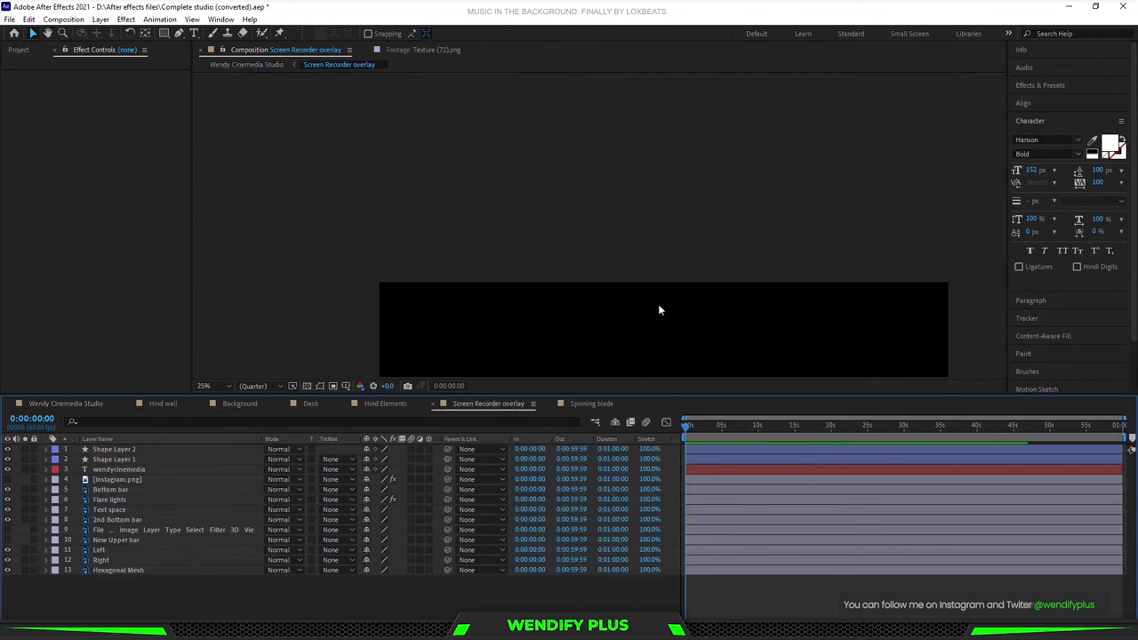
key(space)
drag(658, 305, 558, 256)
scroll(639, 357, up, 2)
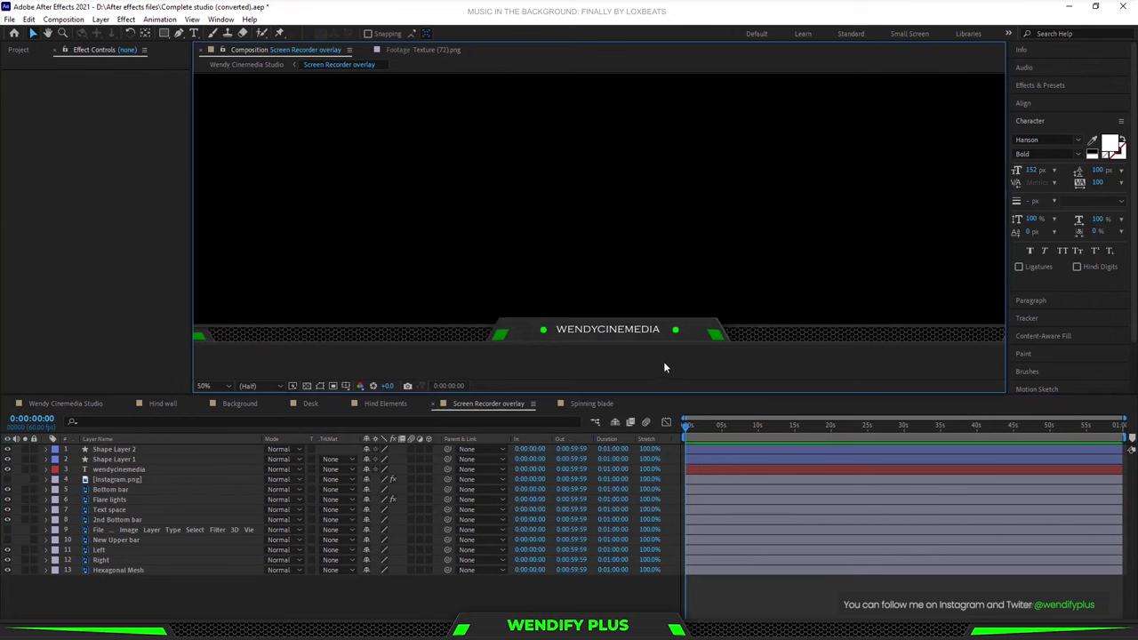
scroll(548, 340, down, 2)
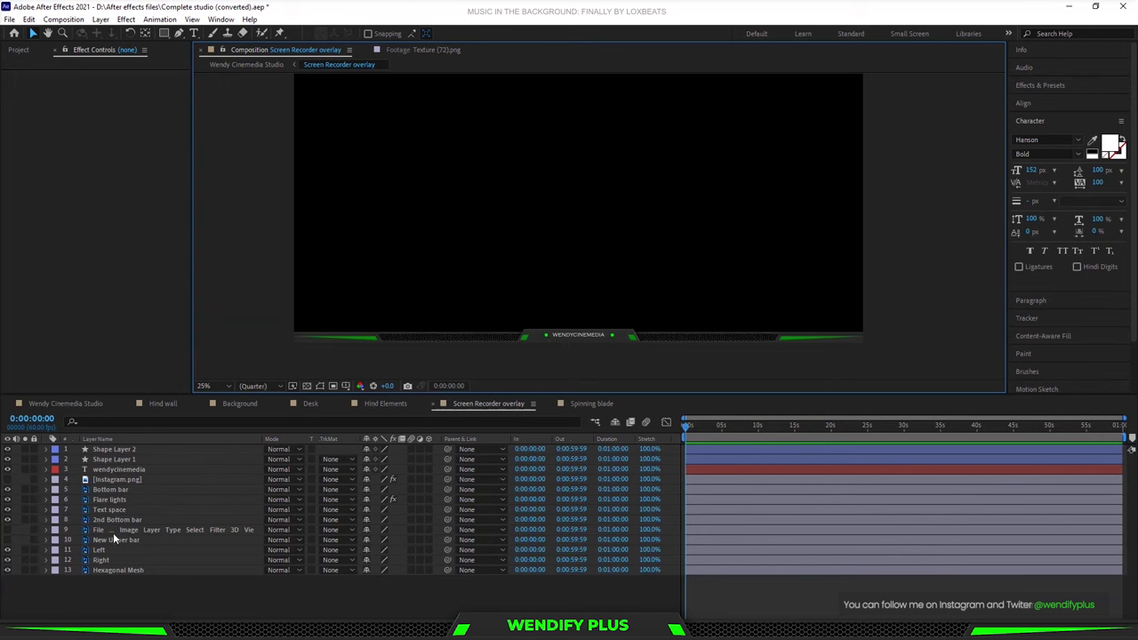
click(117, 500)
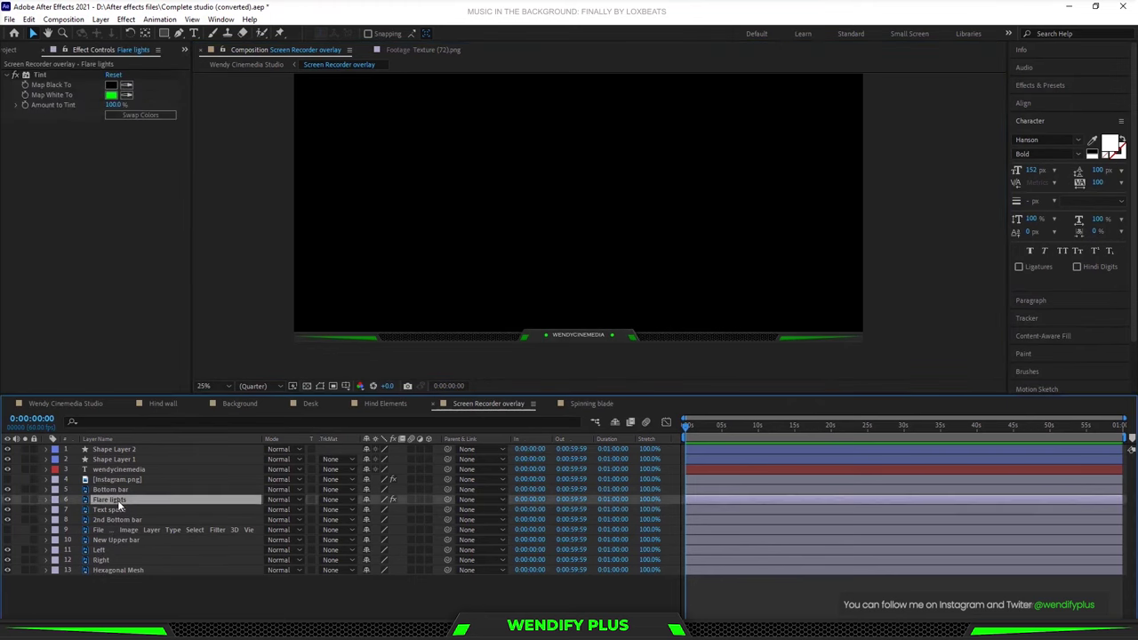
Set the Flare lights Tint's Map Black To and Map White To colours to red.
click(111, 84)
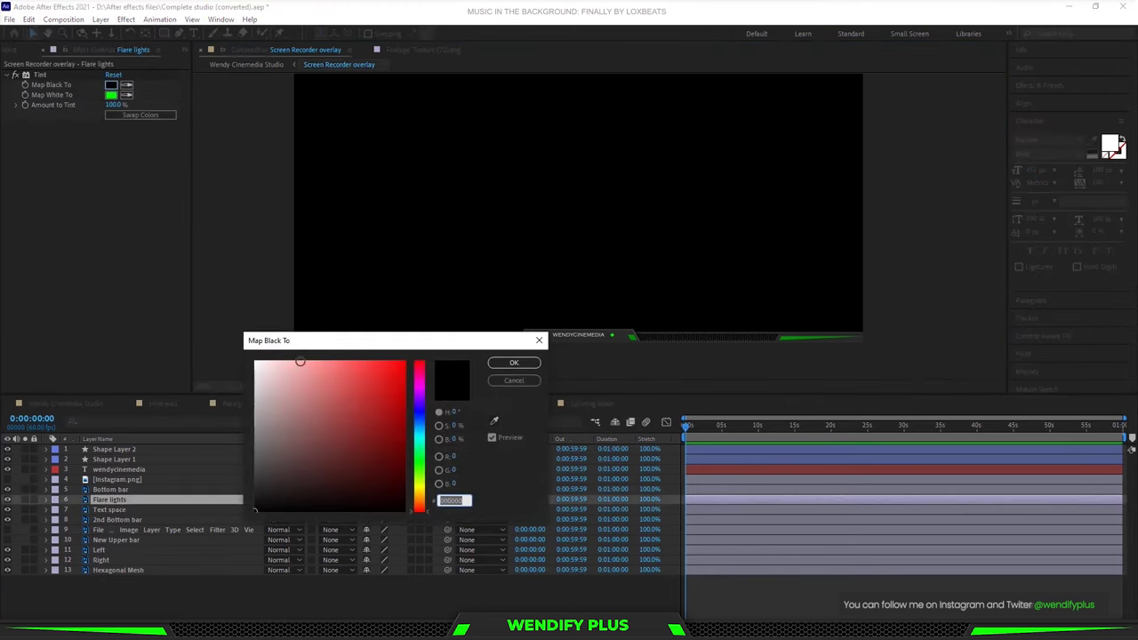
drag(308, 379, 500, 332)
click(514, 363)
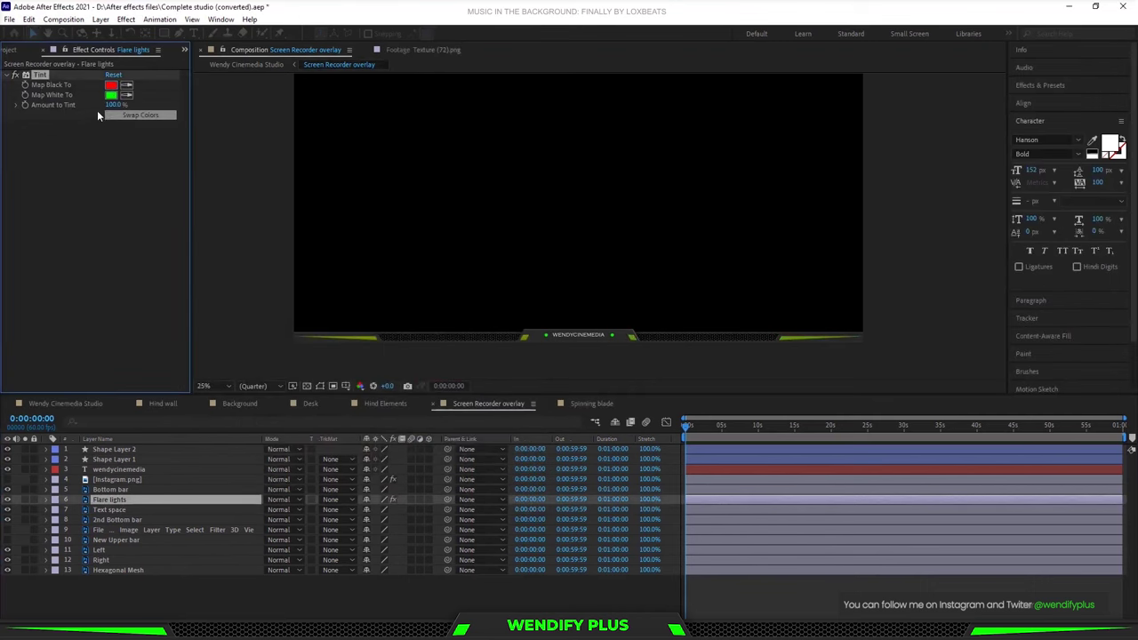
click(111, 94)
drag(419, 462, 419, 338)
click(514, 363)
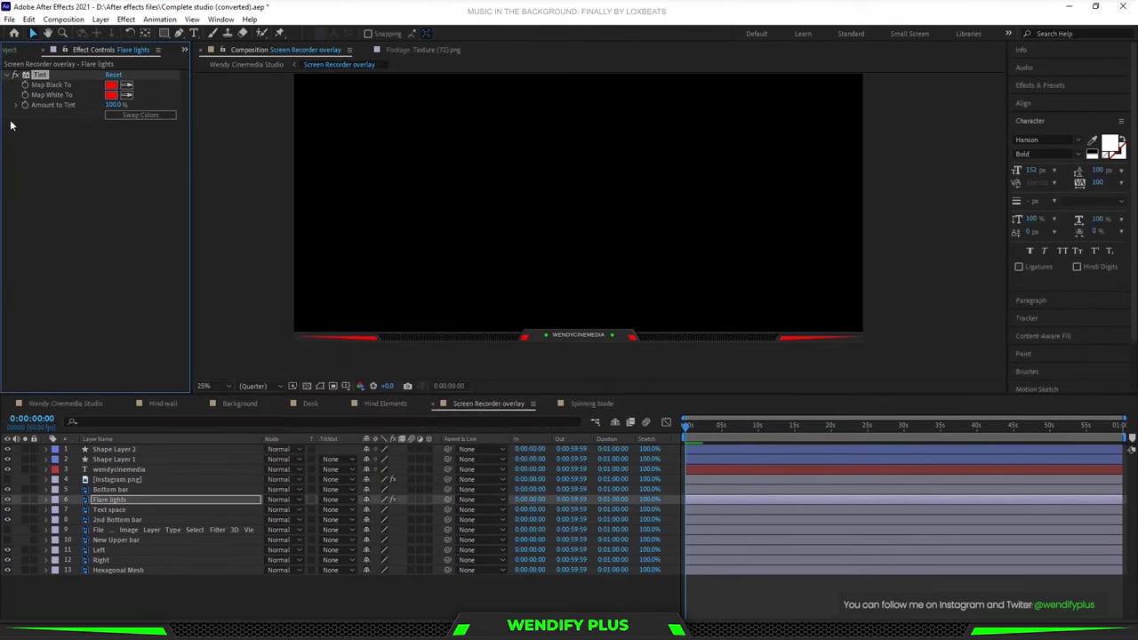
Change both Tint colours to orange FF7E00 and return to the Wendy Cinemedia Studio comp.
click(112, 87)
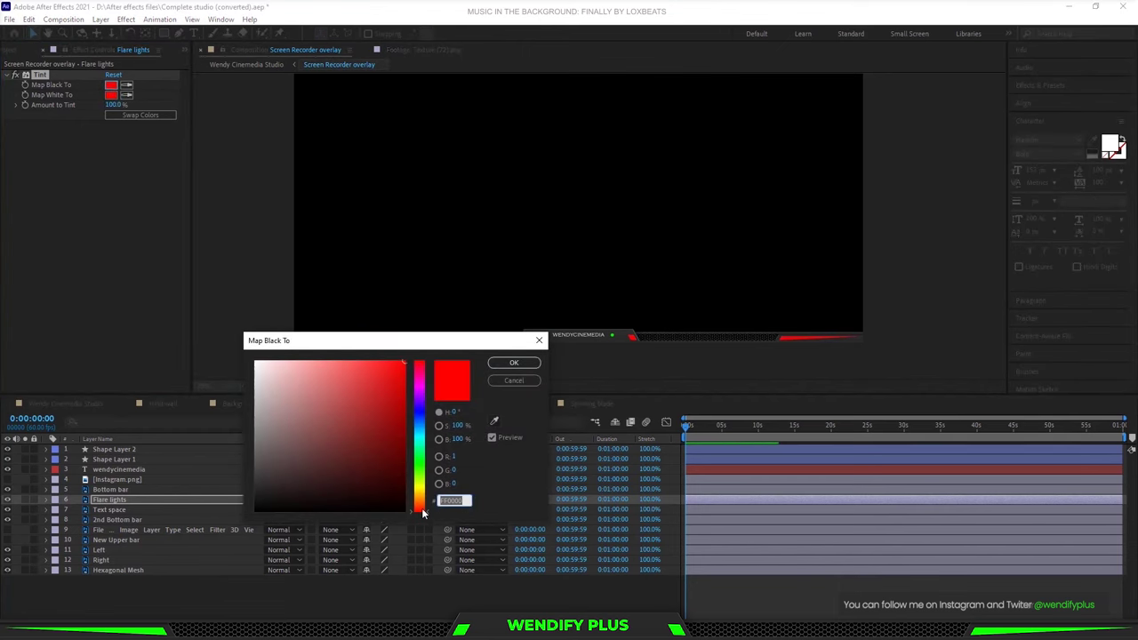
drag(422, 511, 421, 505)
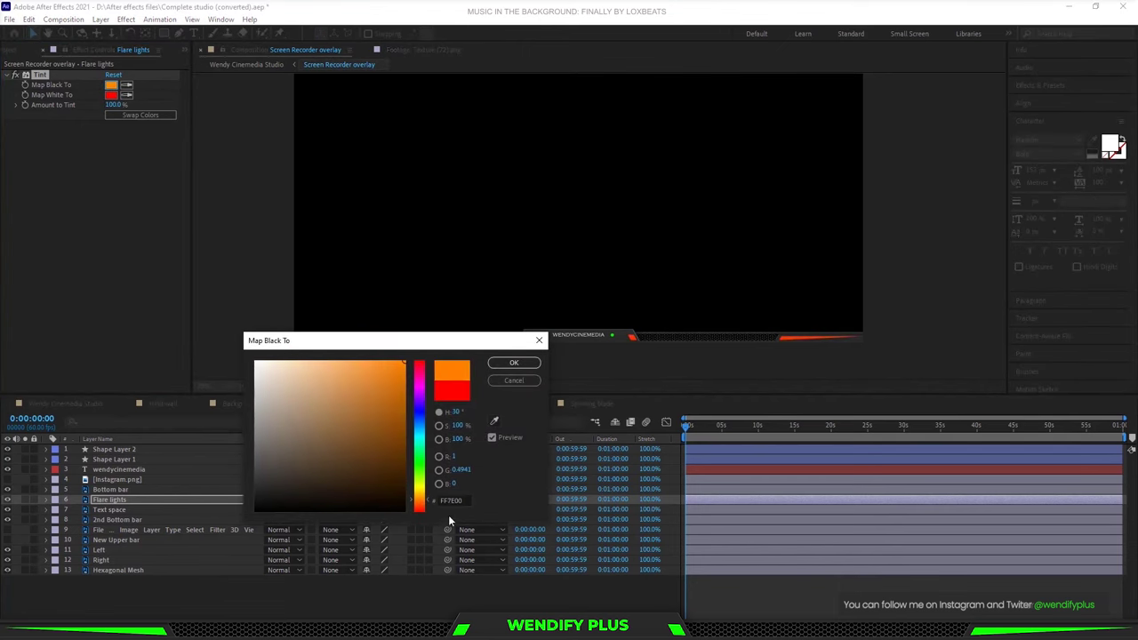
click(514, 363)
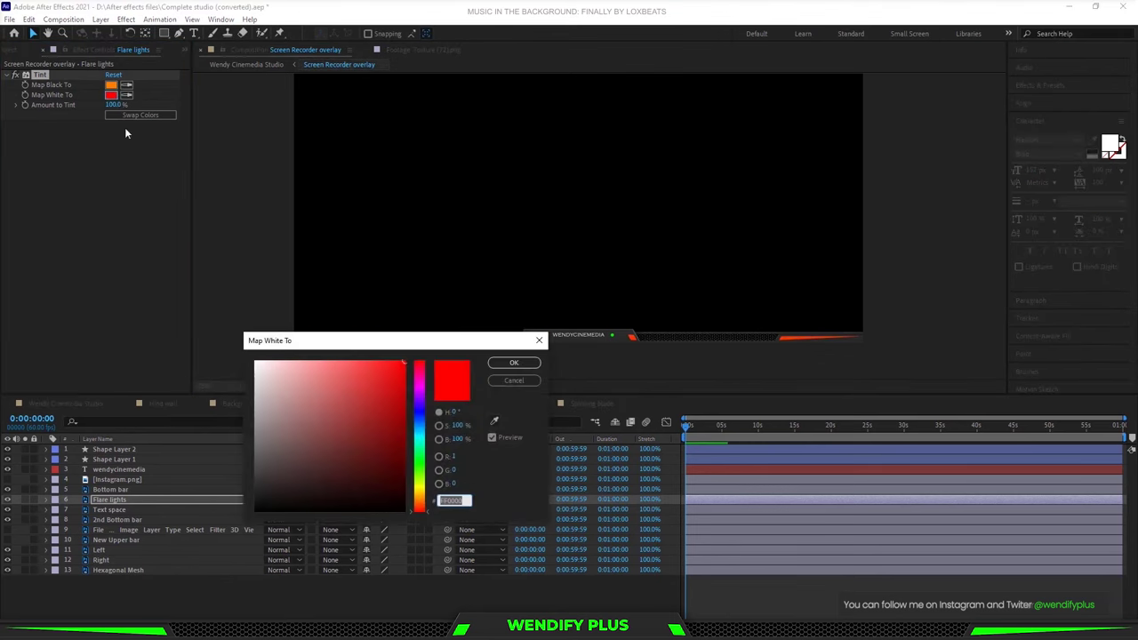
click(110, 94)
text(FF7E00)
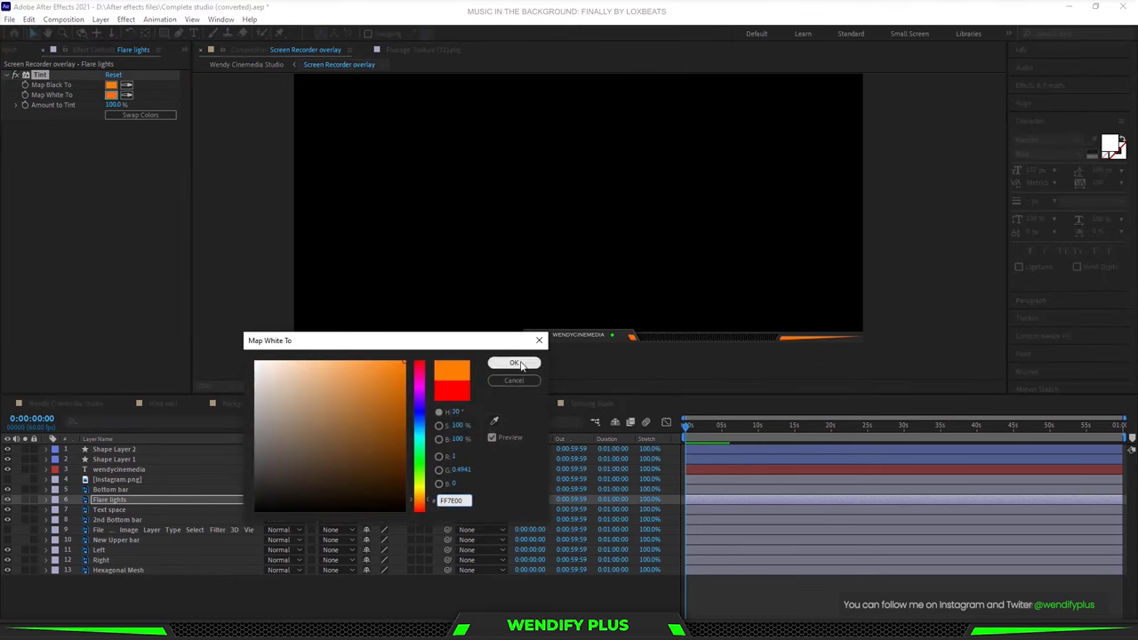
click(514, 363)
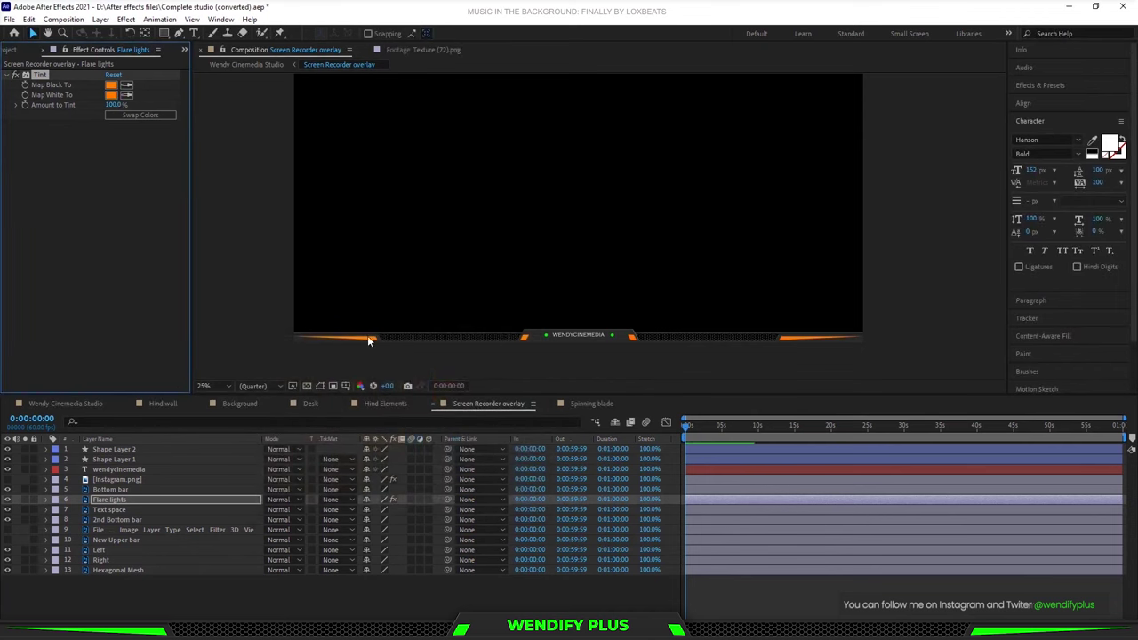
click(239, 403)
click(55, 405)
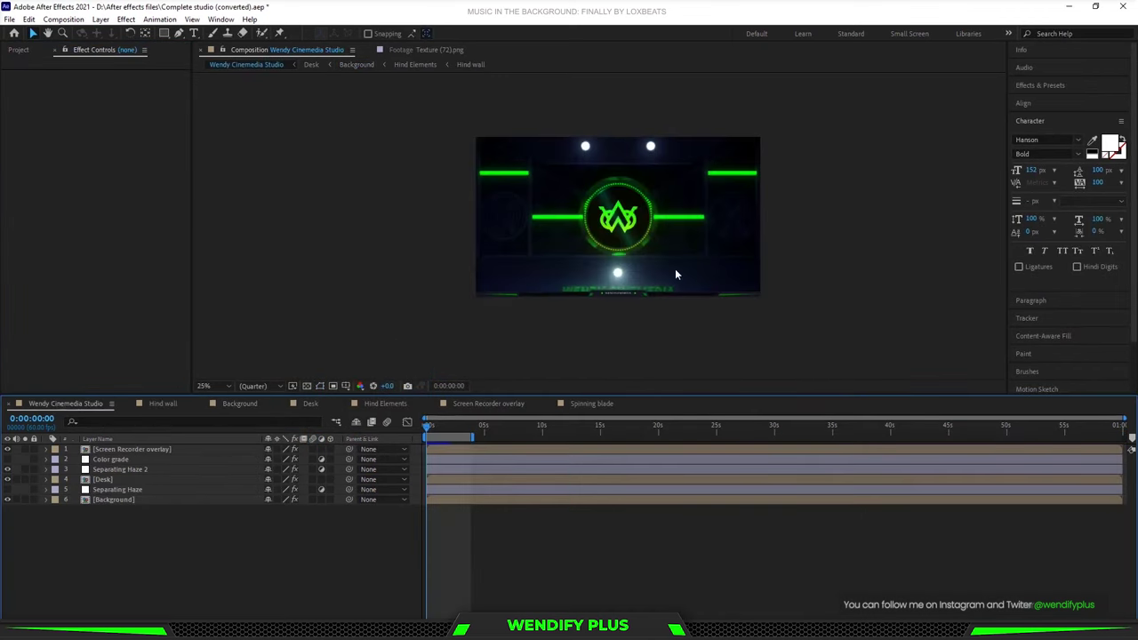